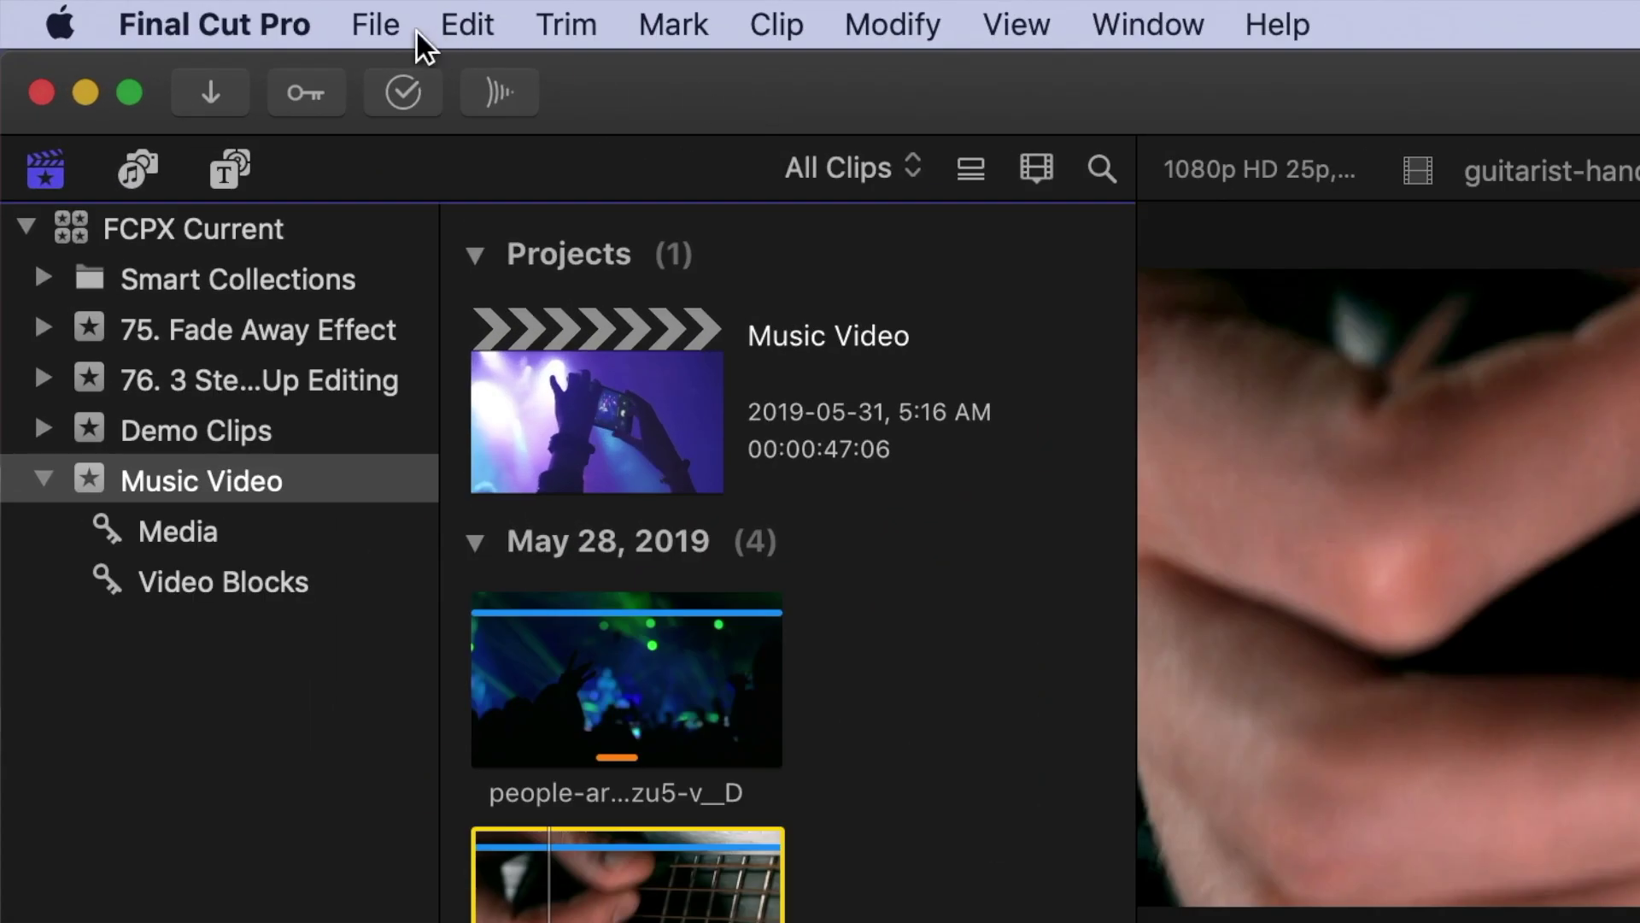
Step: Start a new project, dismiss its settings, then reopen them with Command-N
click(376, 26)
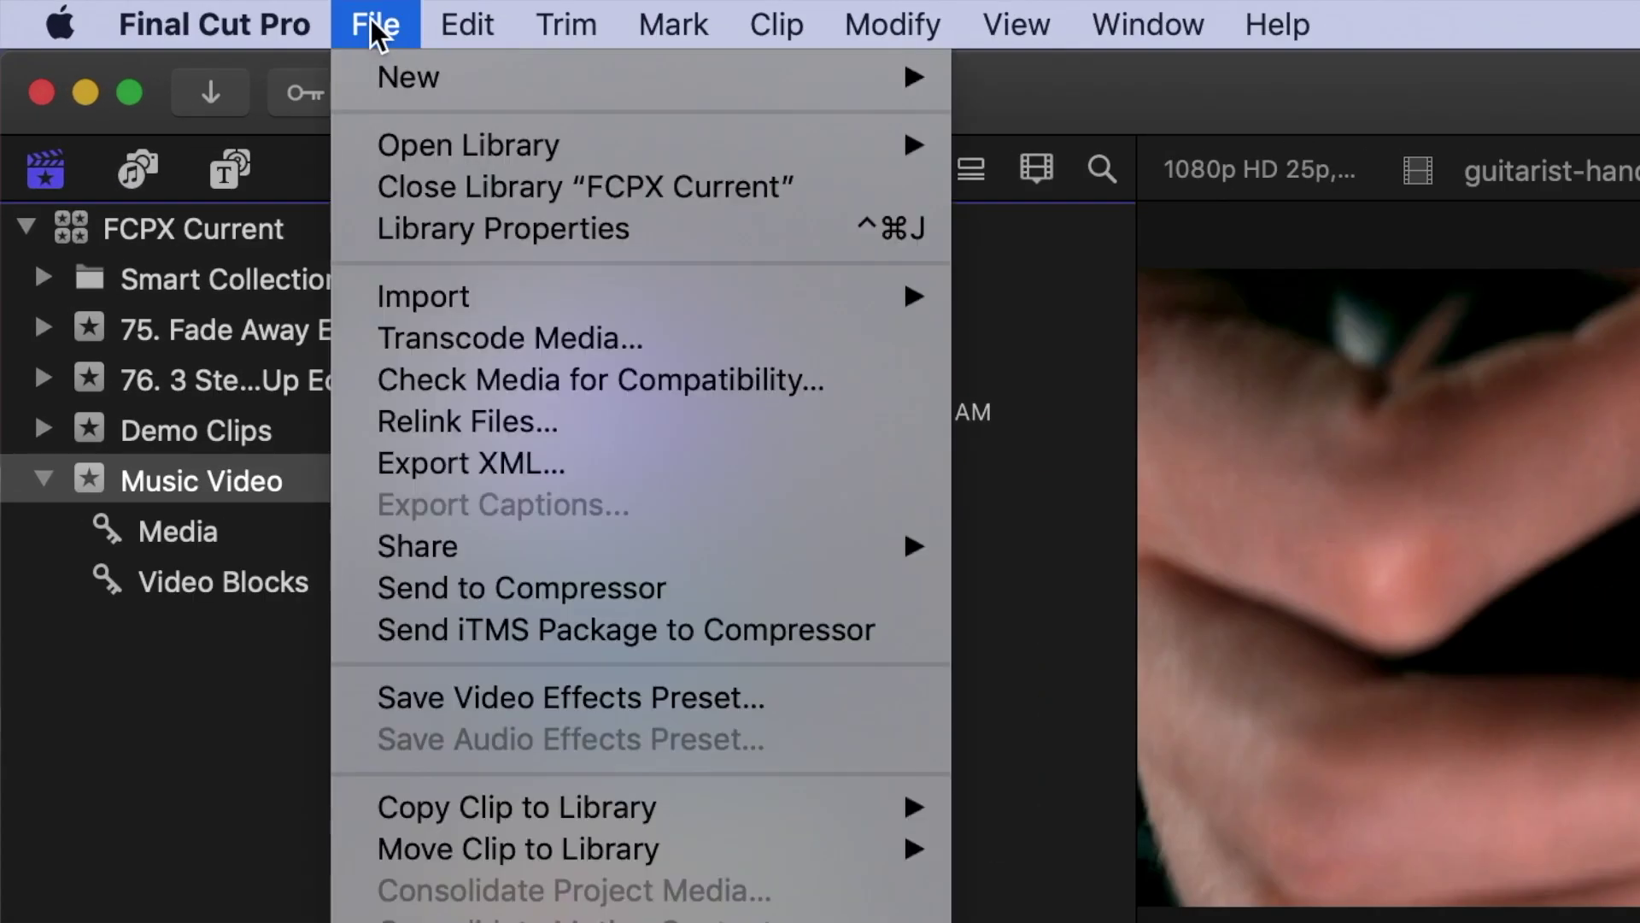
mouse_move(425, 90)
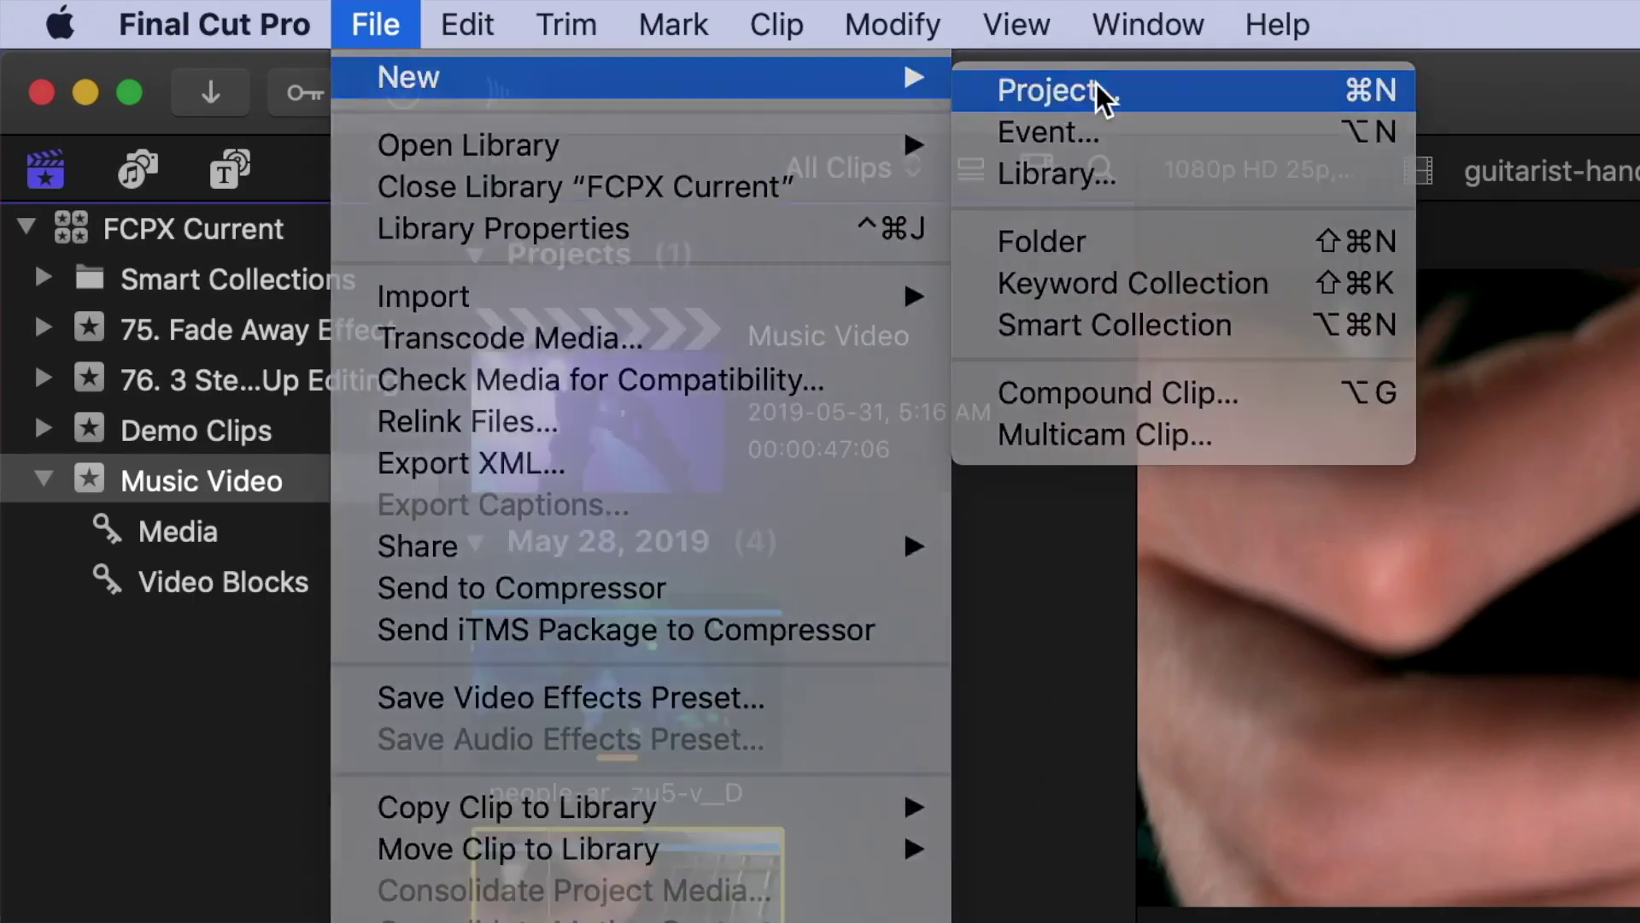
click(1098, 92)
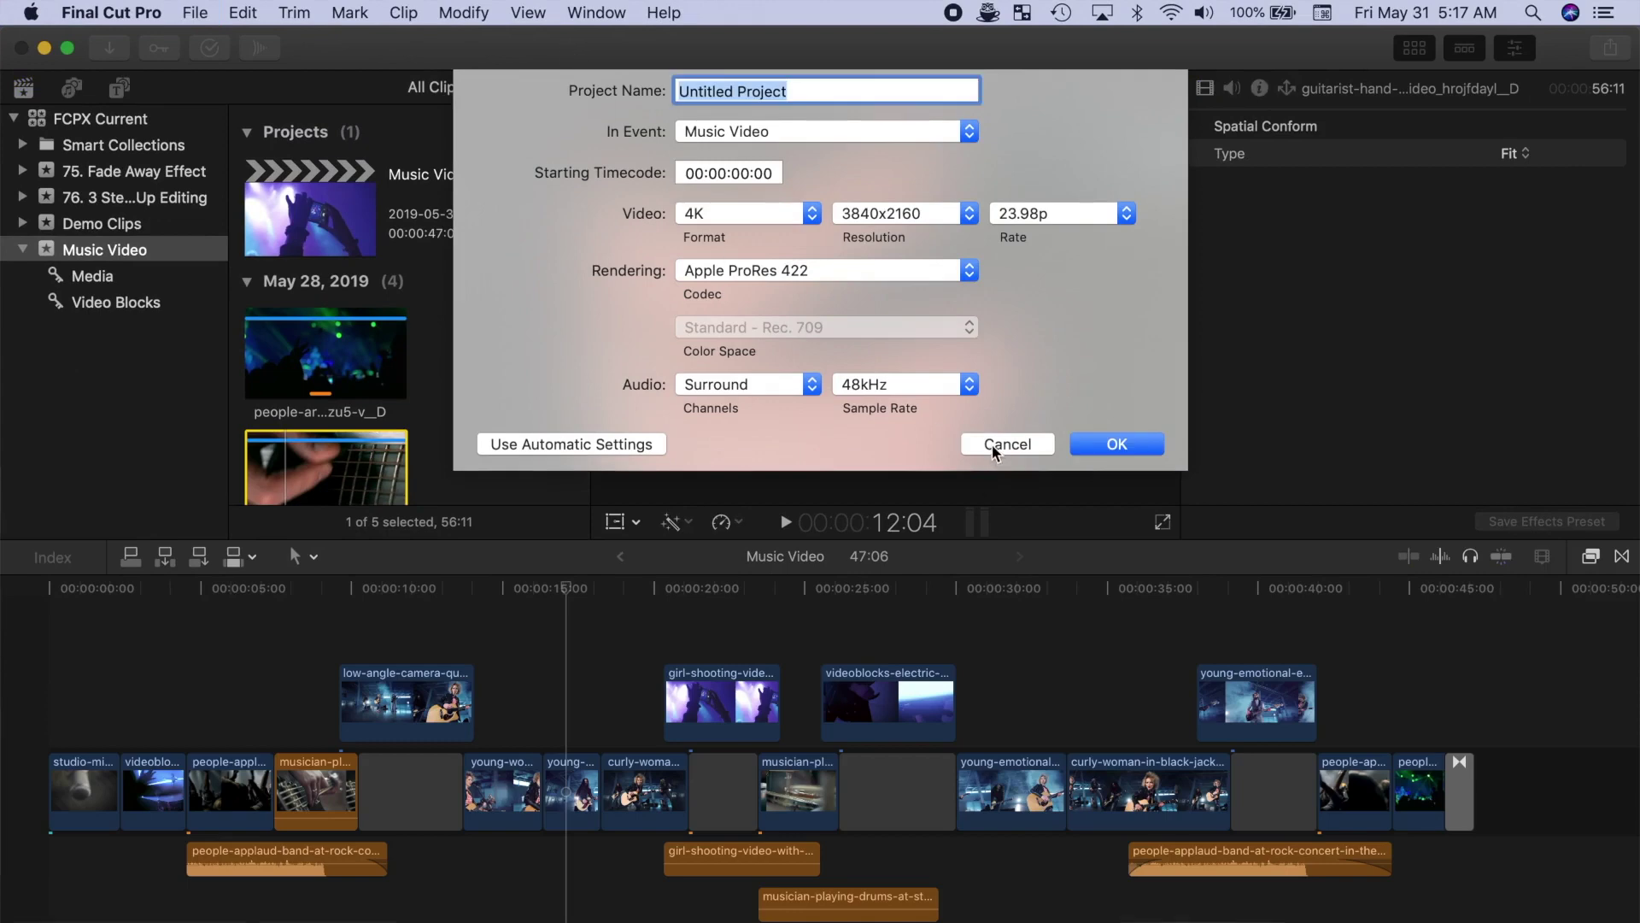
click(992, 444)
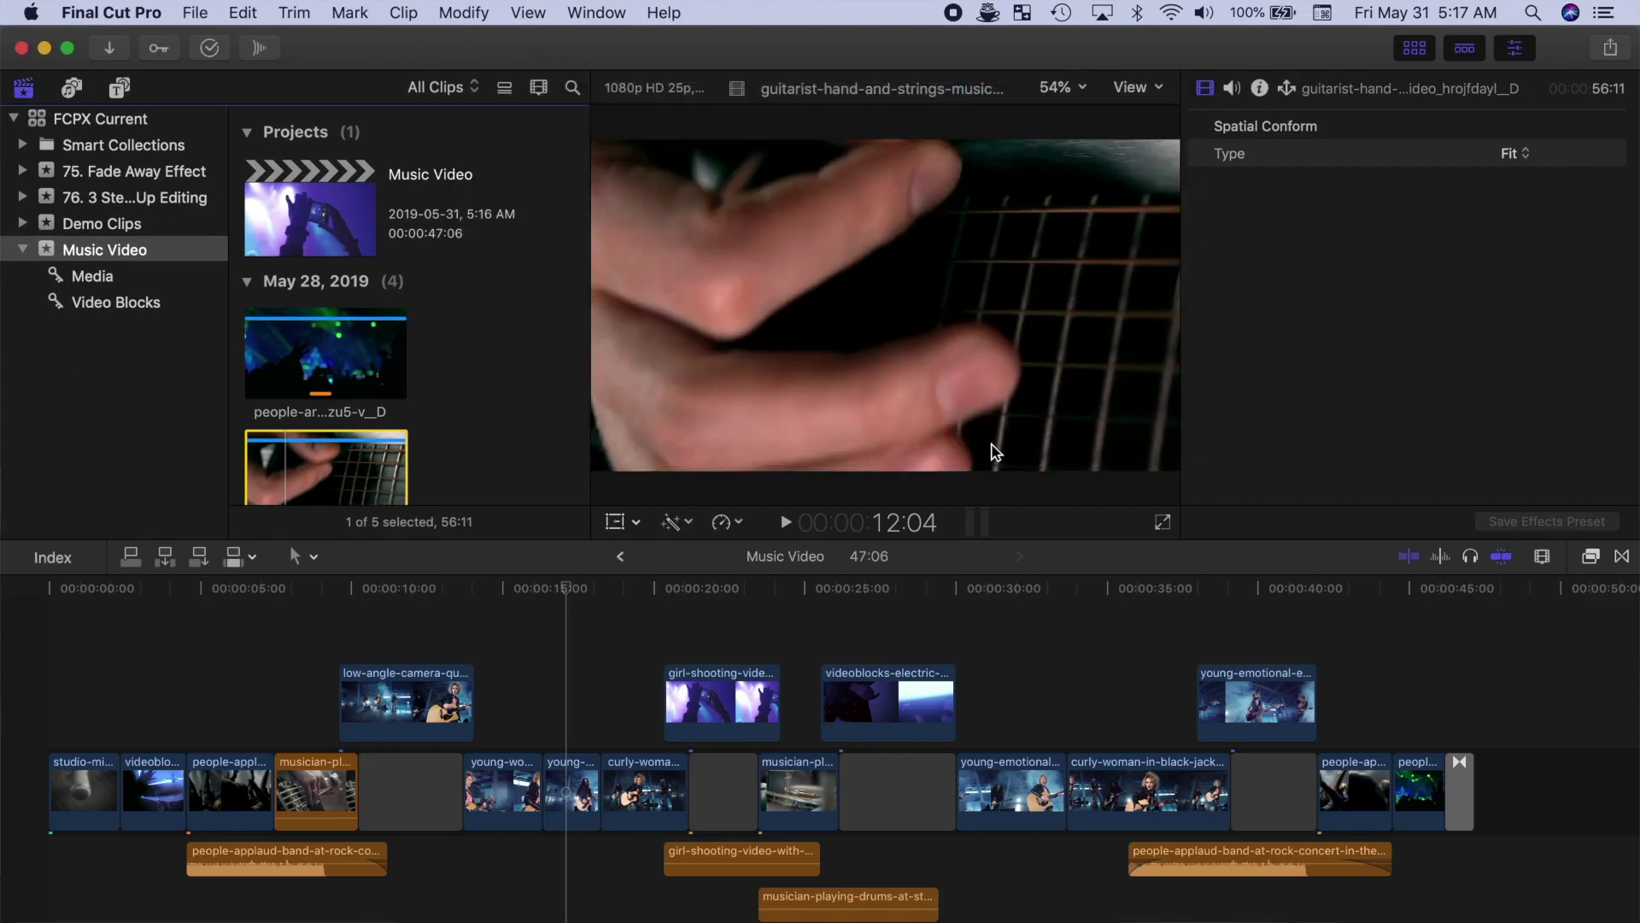
key(super+n)
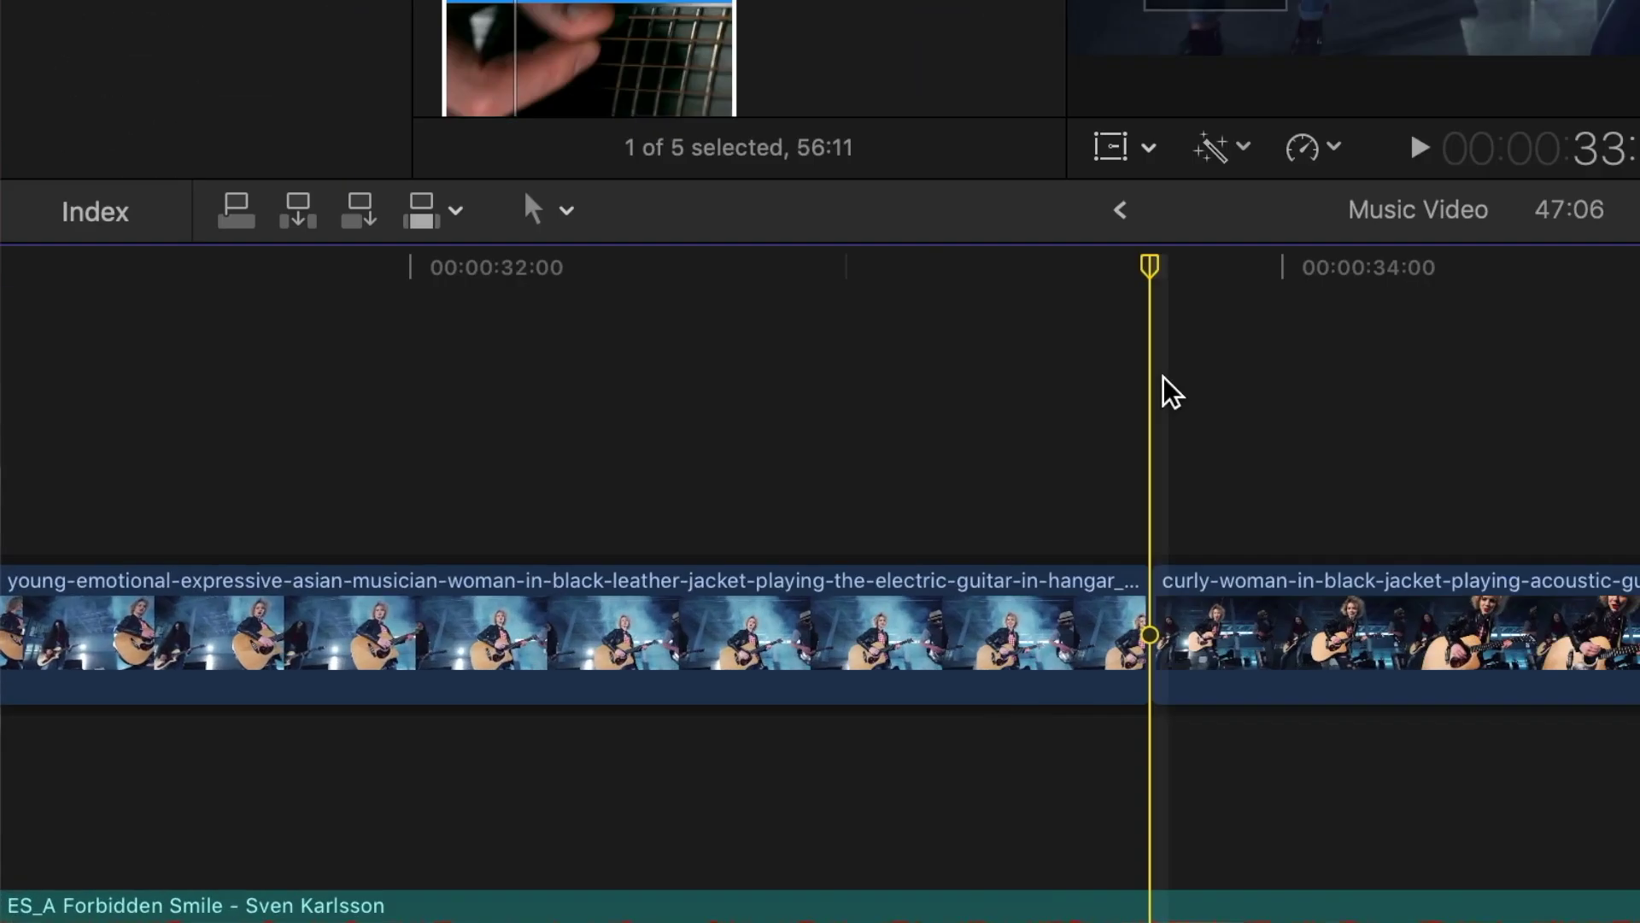
Step: Cut the curly-haired guitarist clip with the Blade tool, then split it again at the skimmer
click(314, 530)
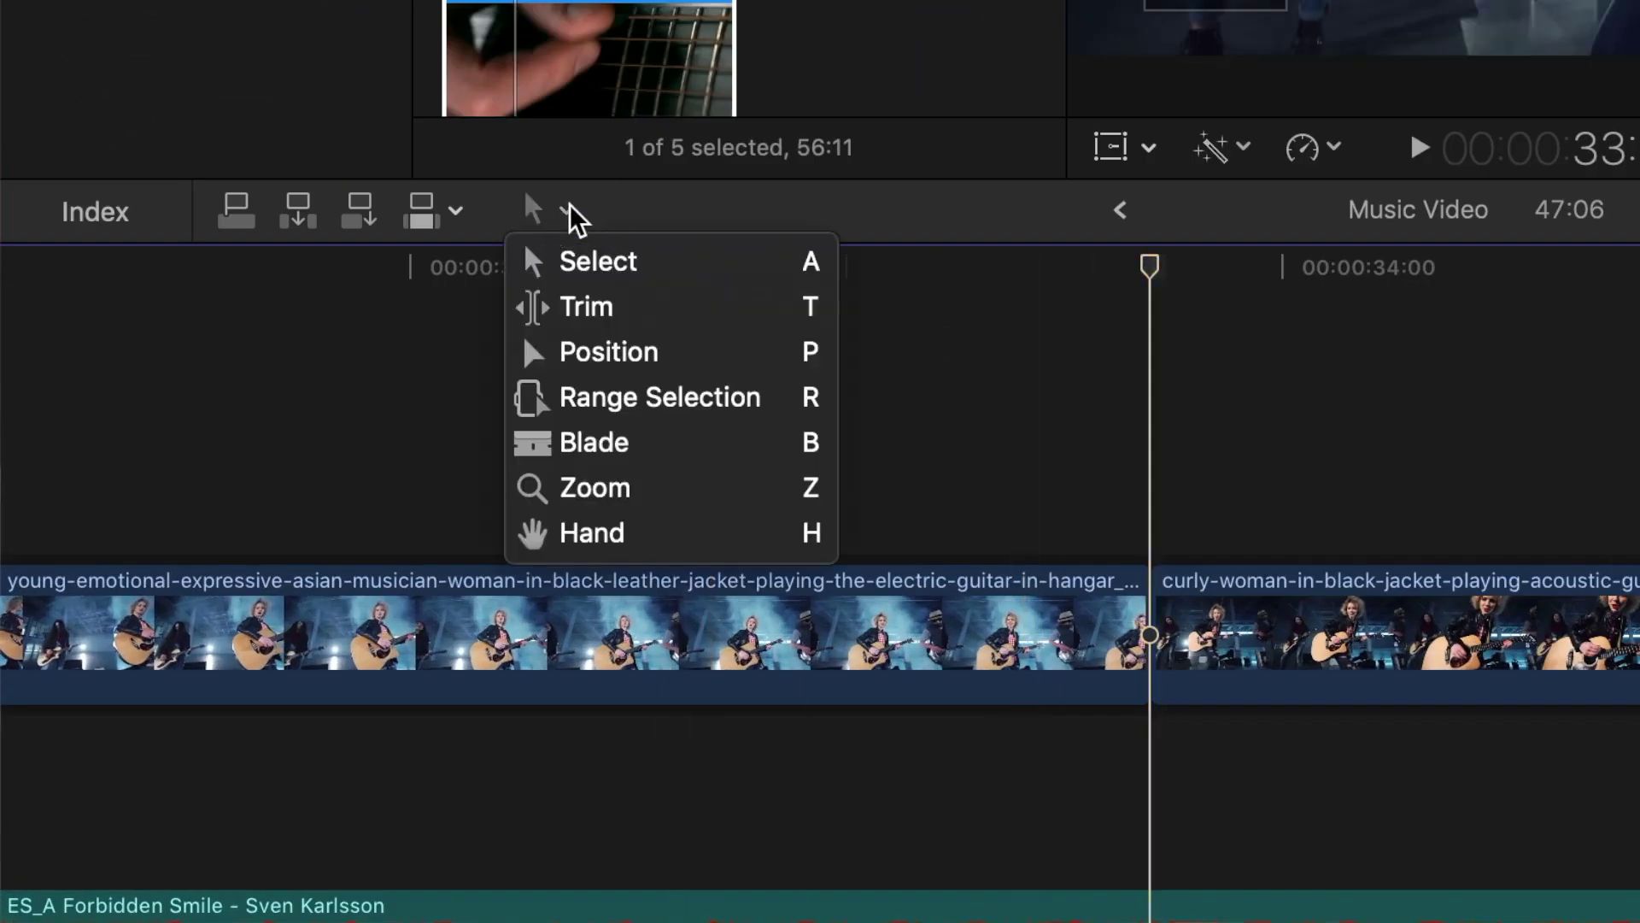
click(658, 441)
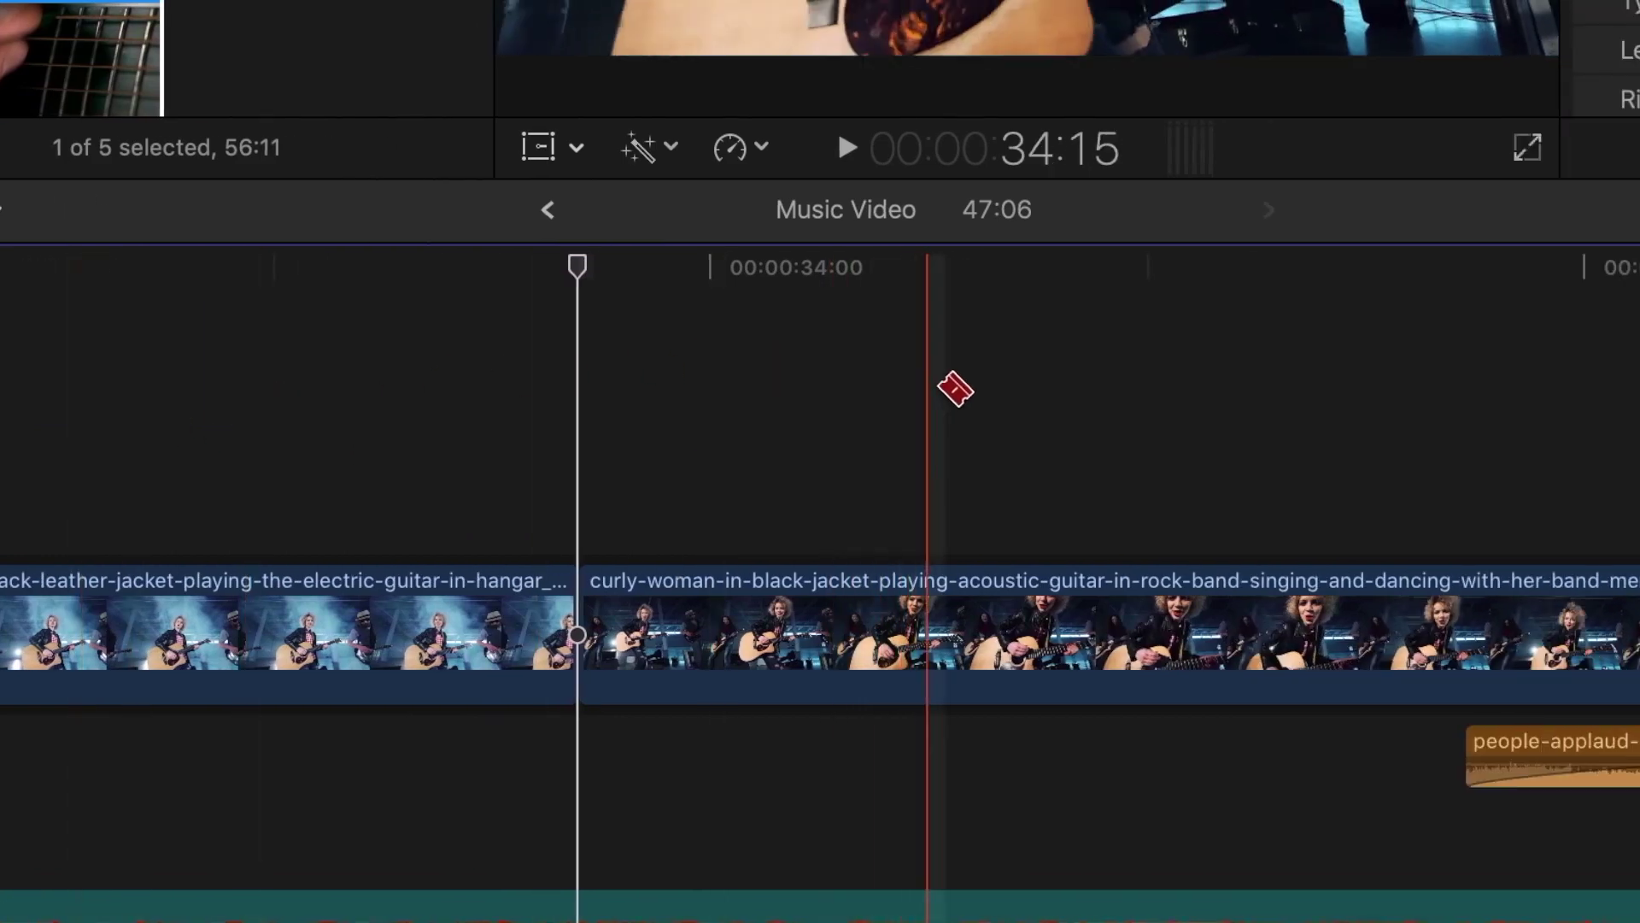
click(1005, 632)
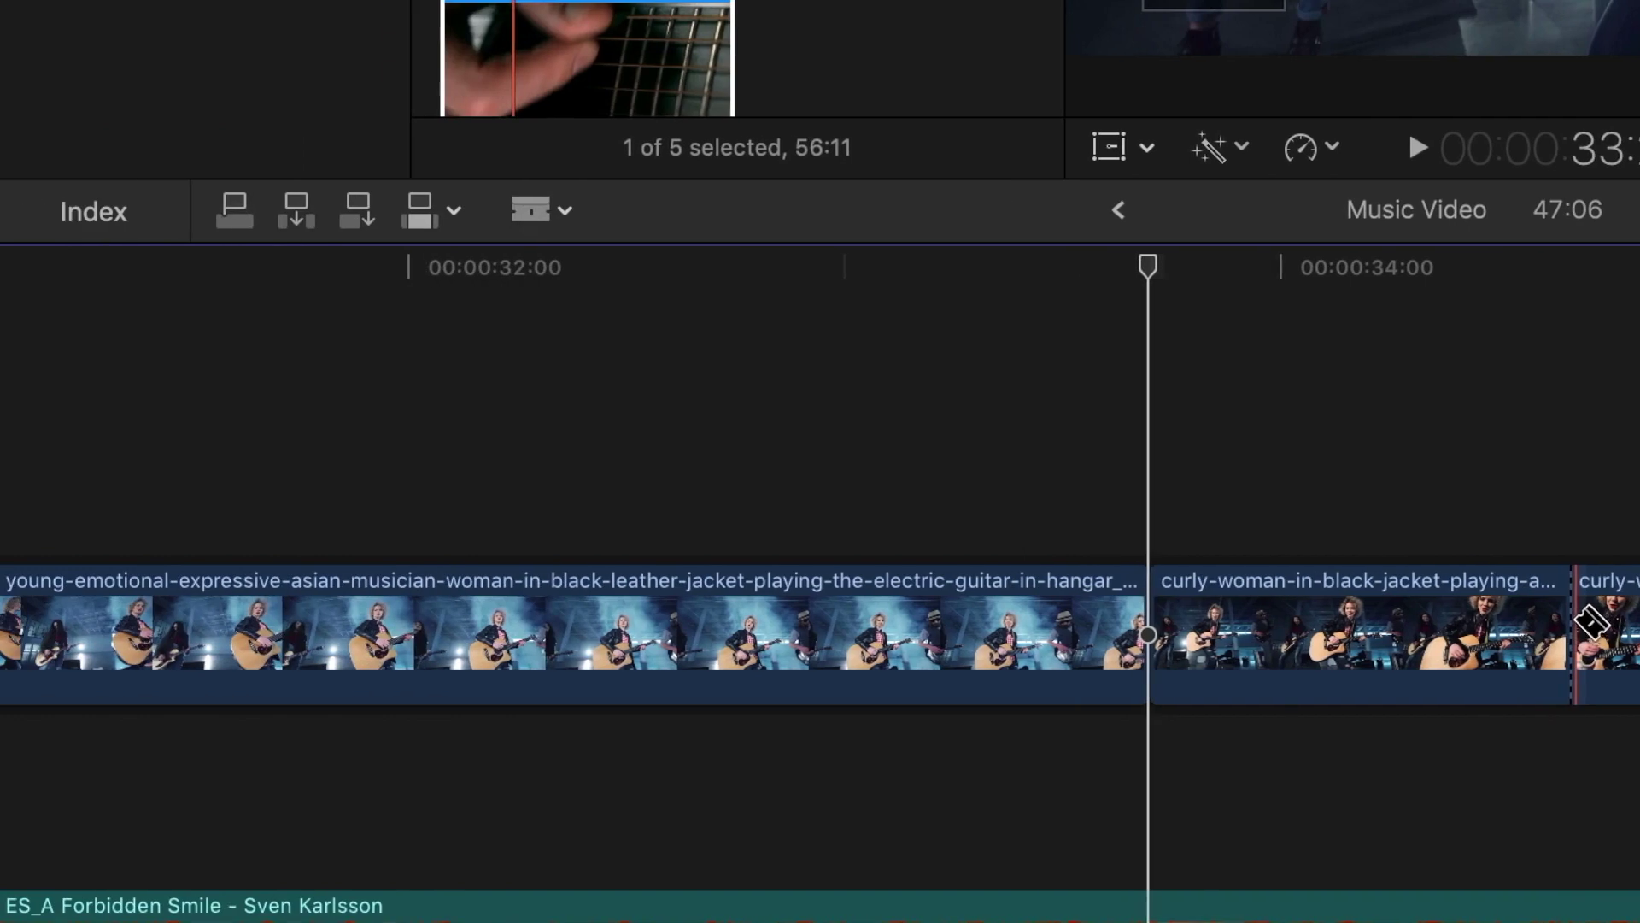
click(566, 208)
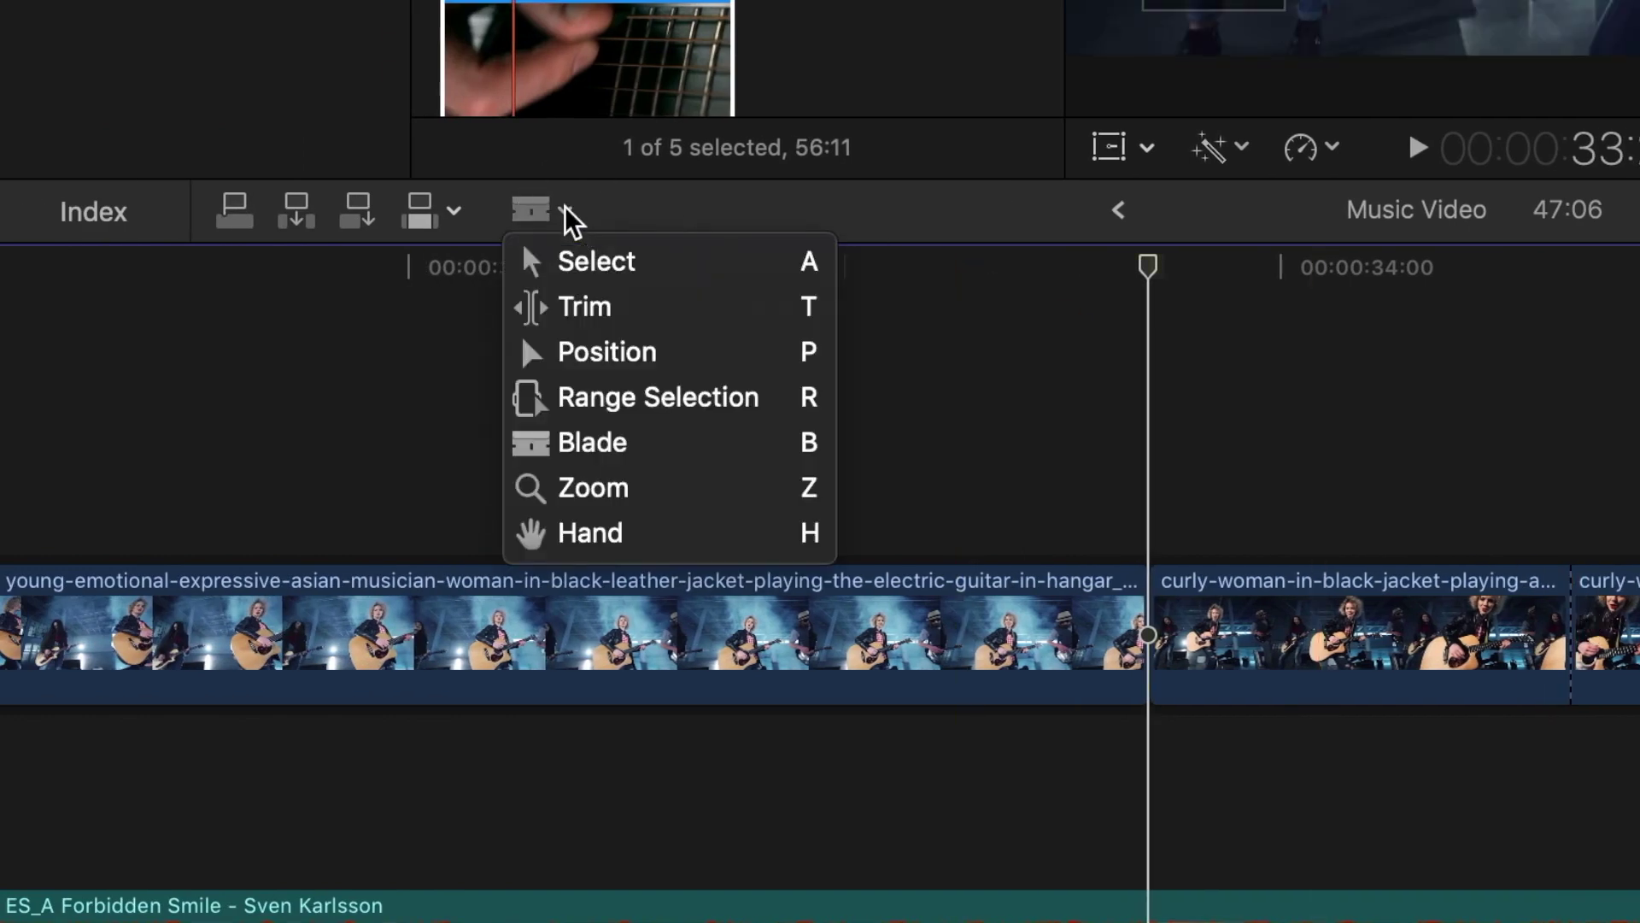
click(576, 258)
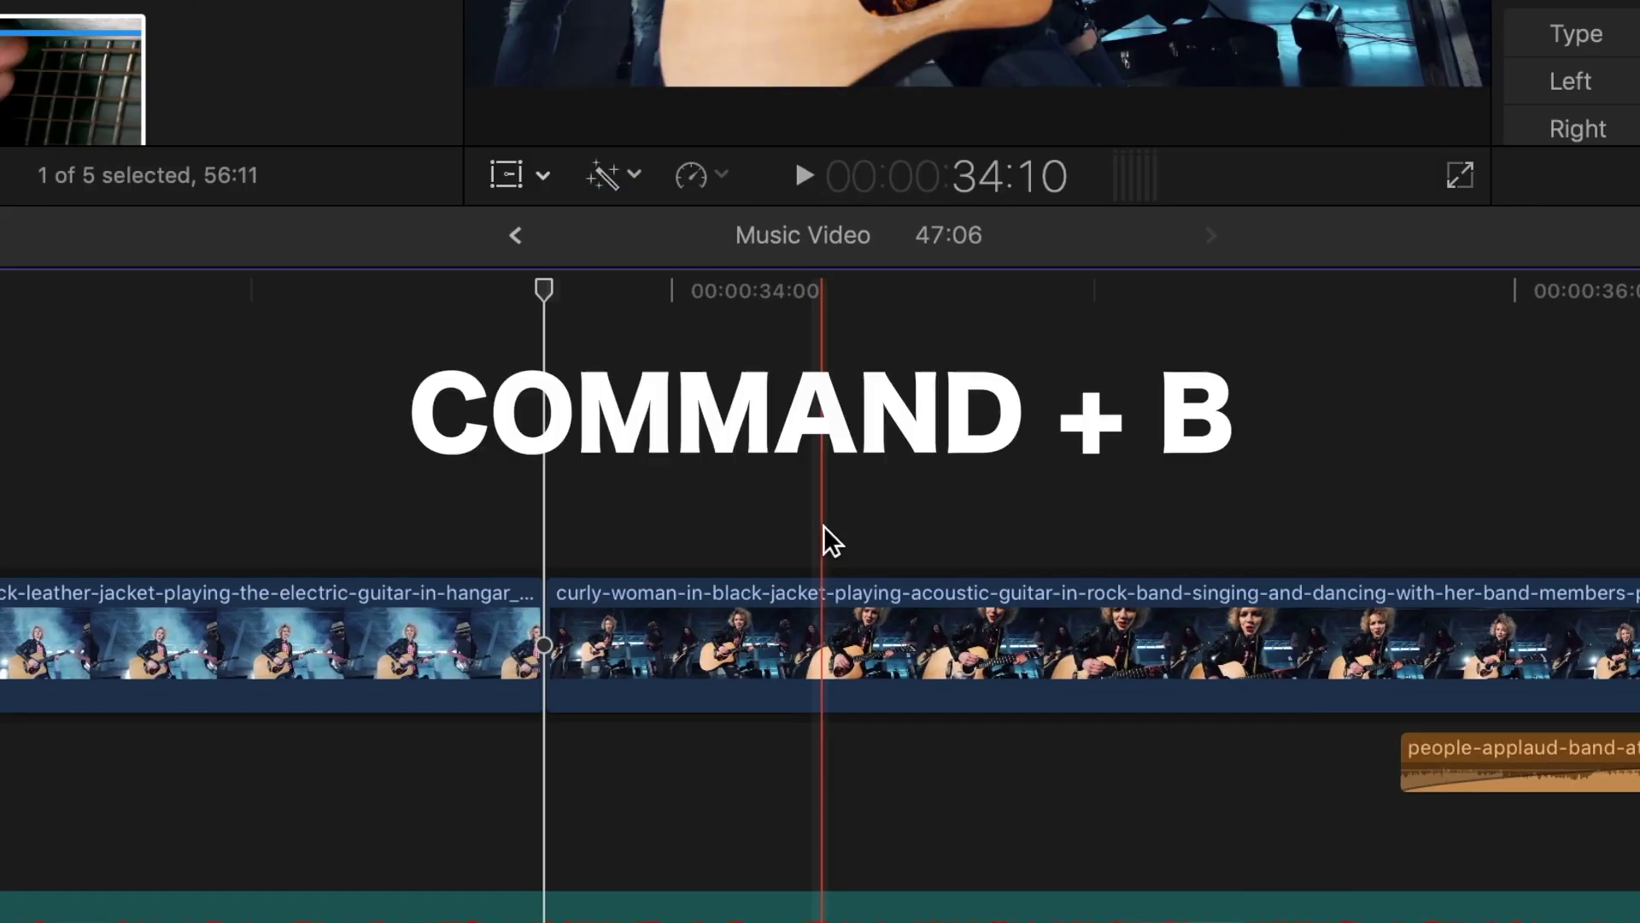
key(super+b)
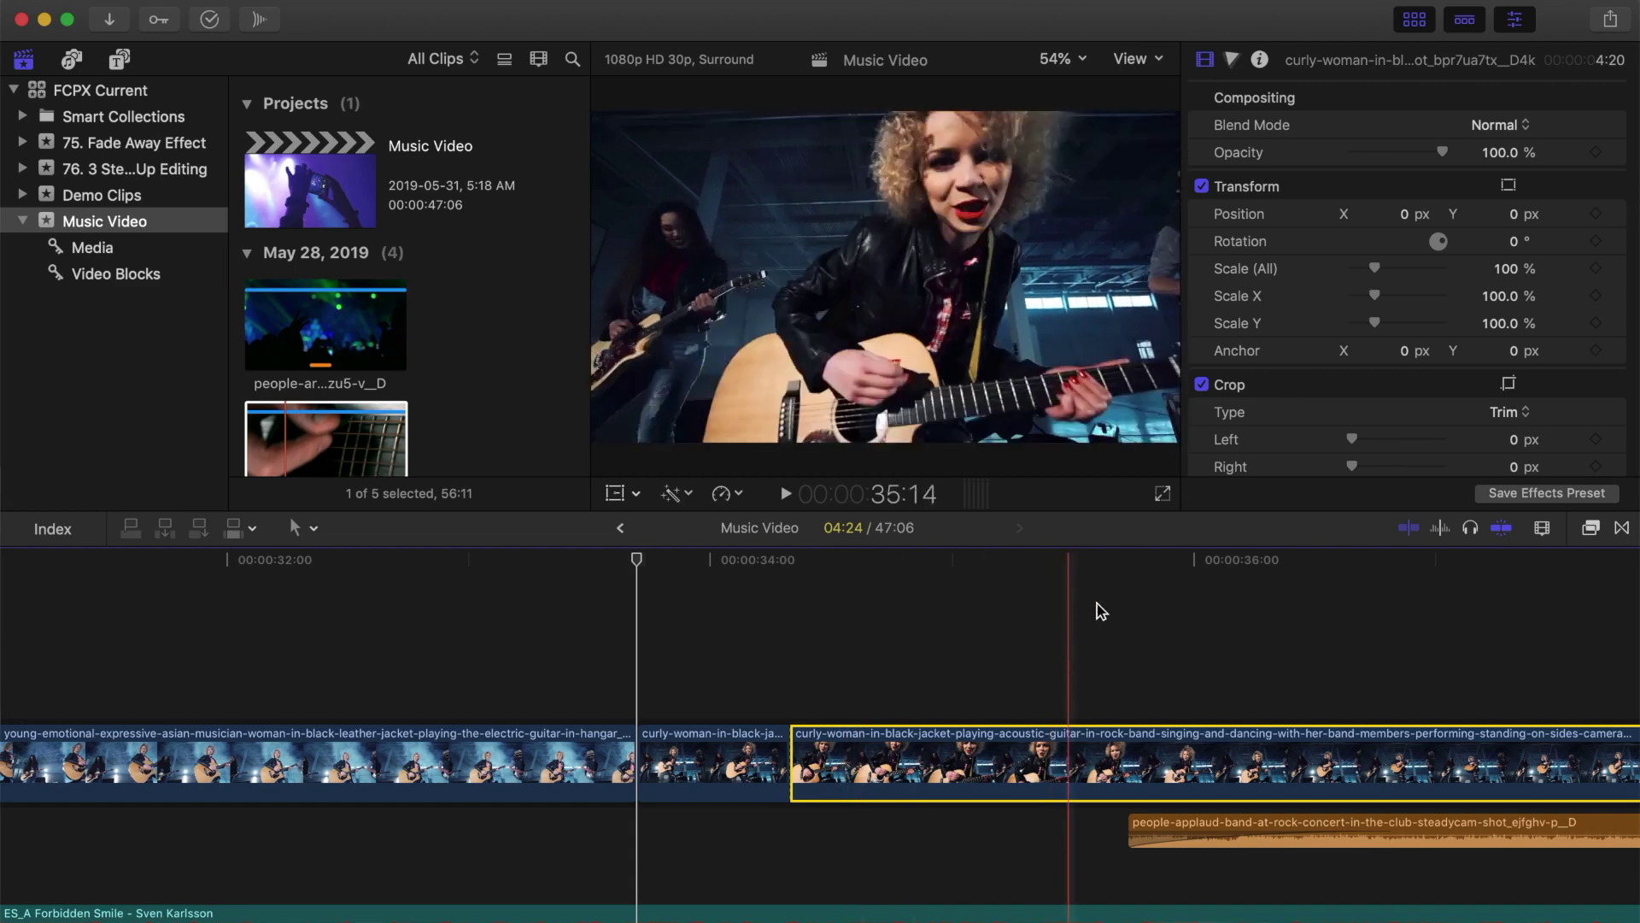
Step: Zoom the timeline with the Clip Appearance slider and Command-=/minus, then fit it with Shift-Z
click(1543, 530)
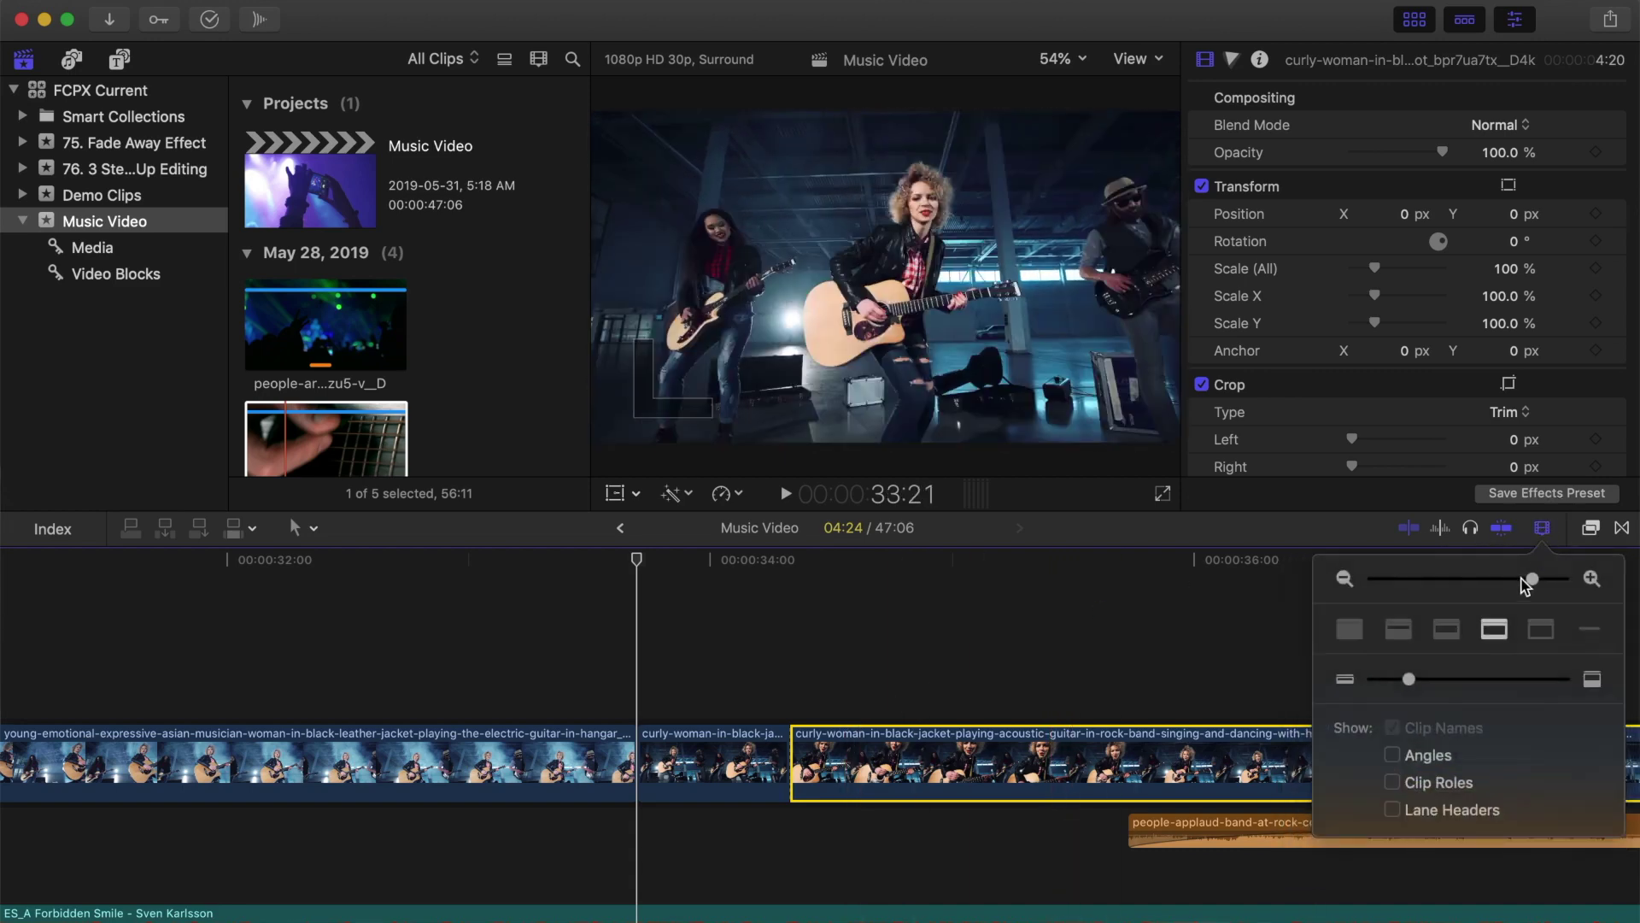
drag(1532, 583, 1538, 586)
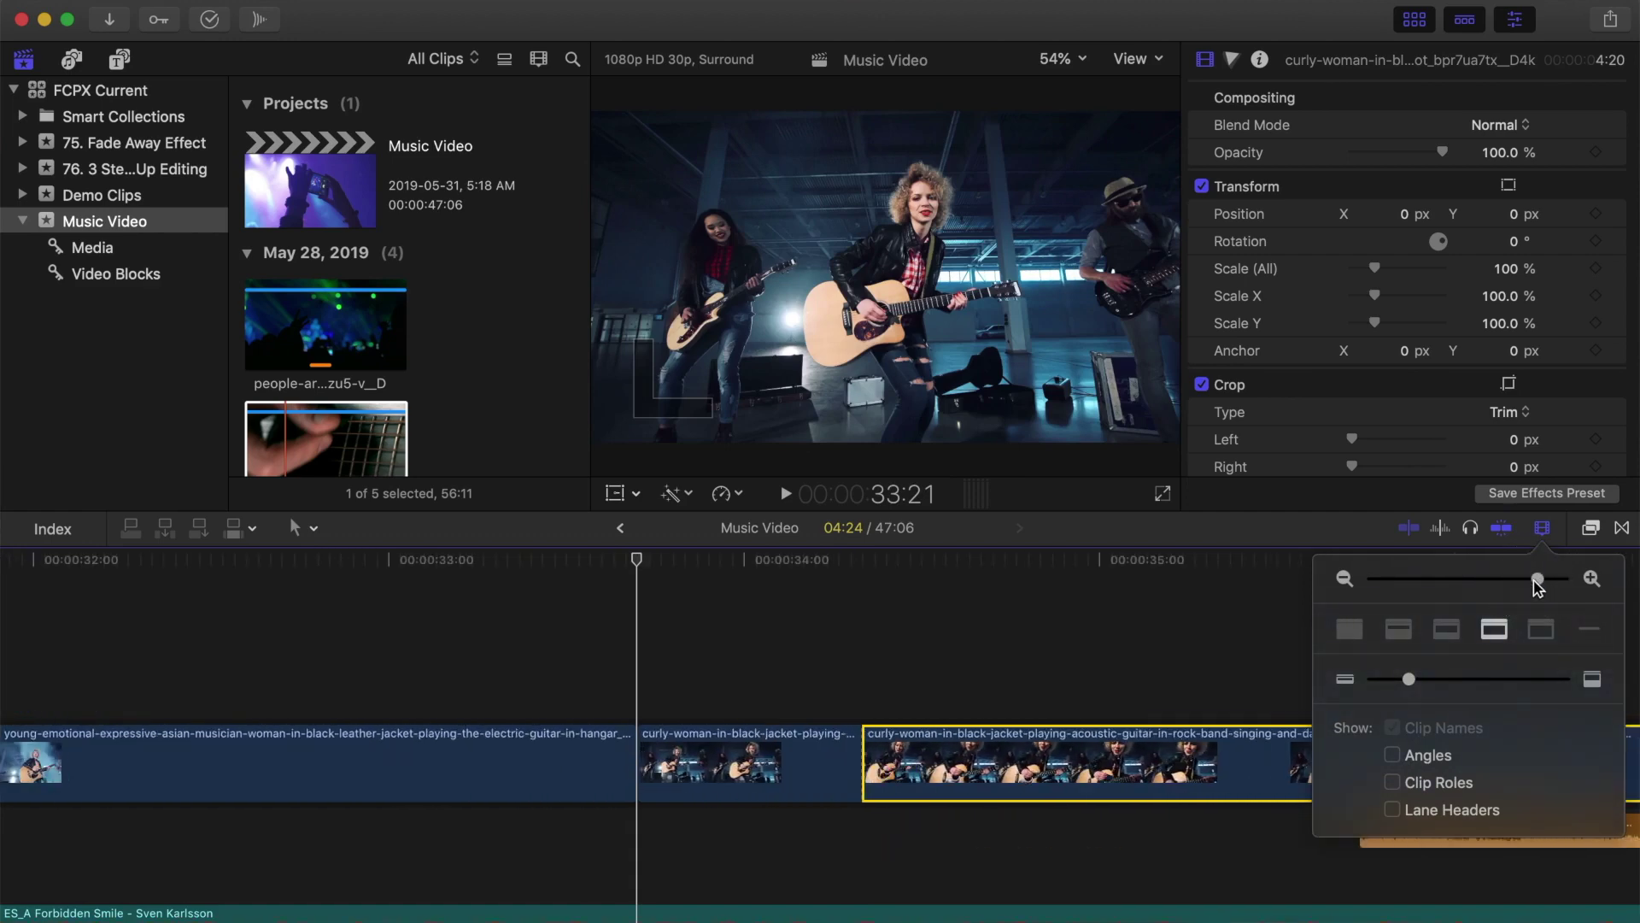
click(1548, 532)
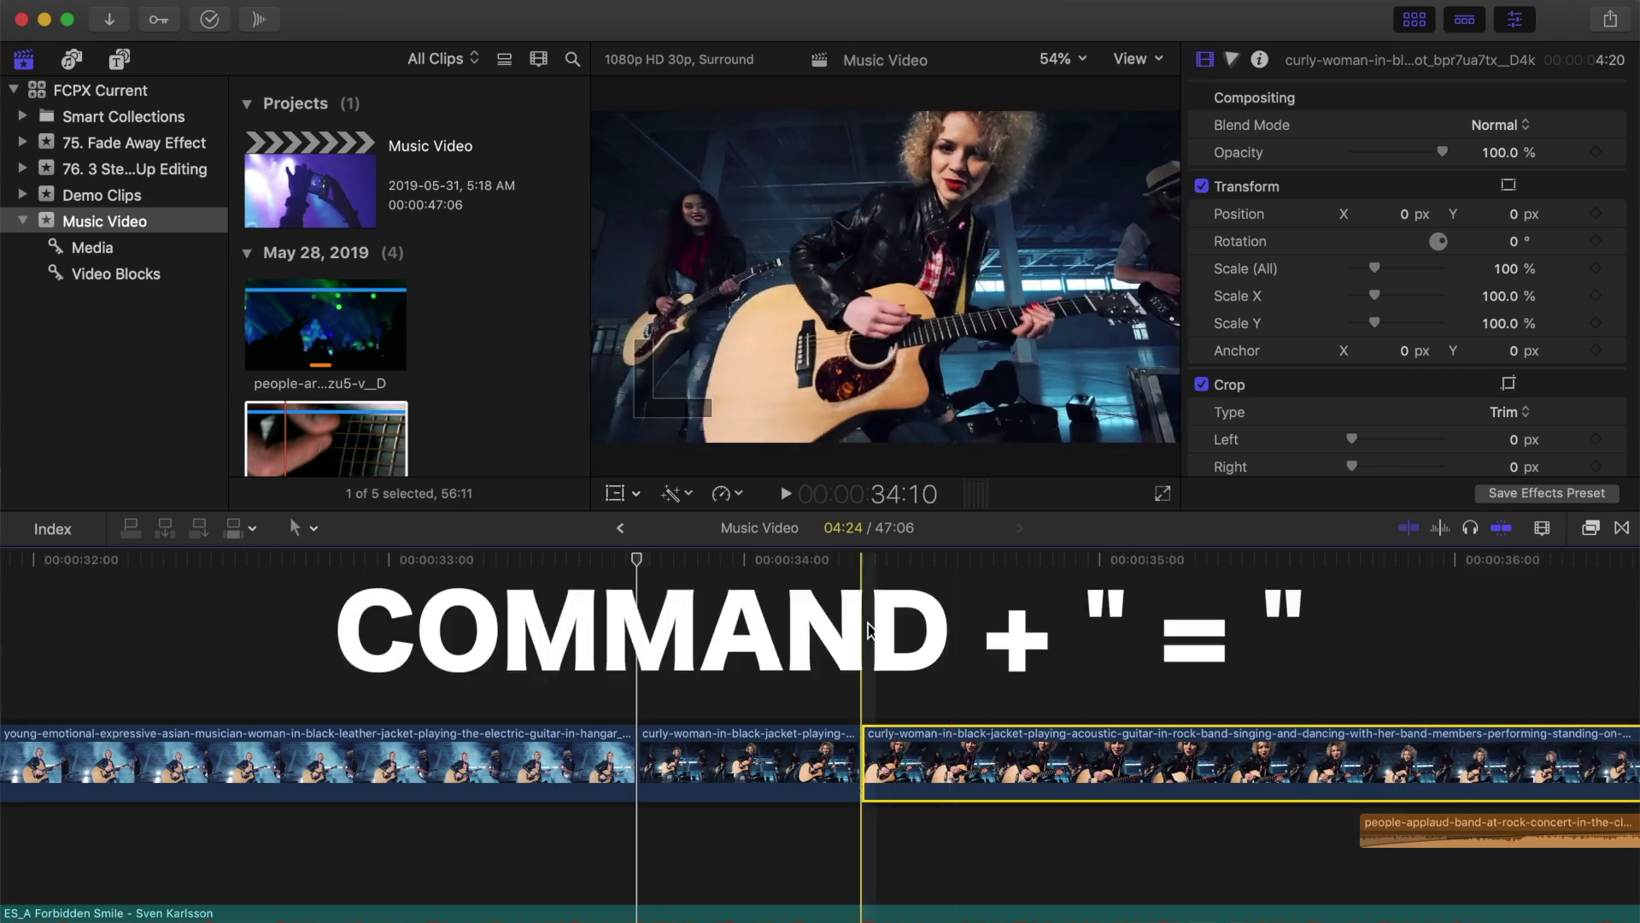
key(super+equal)
key(super+equal)
key(super+equal)
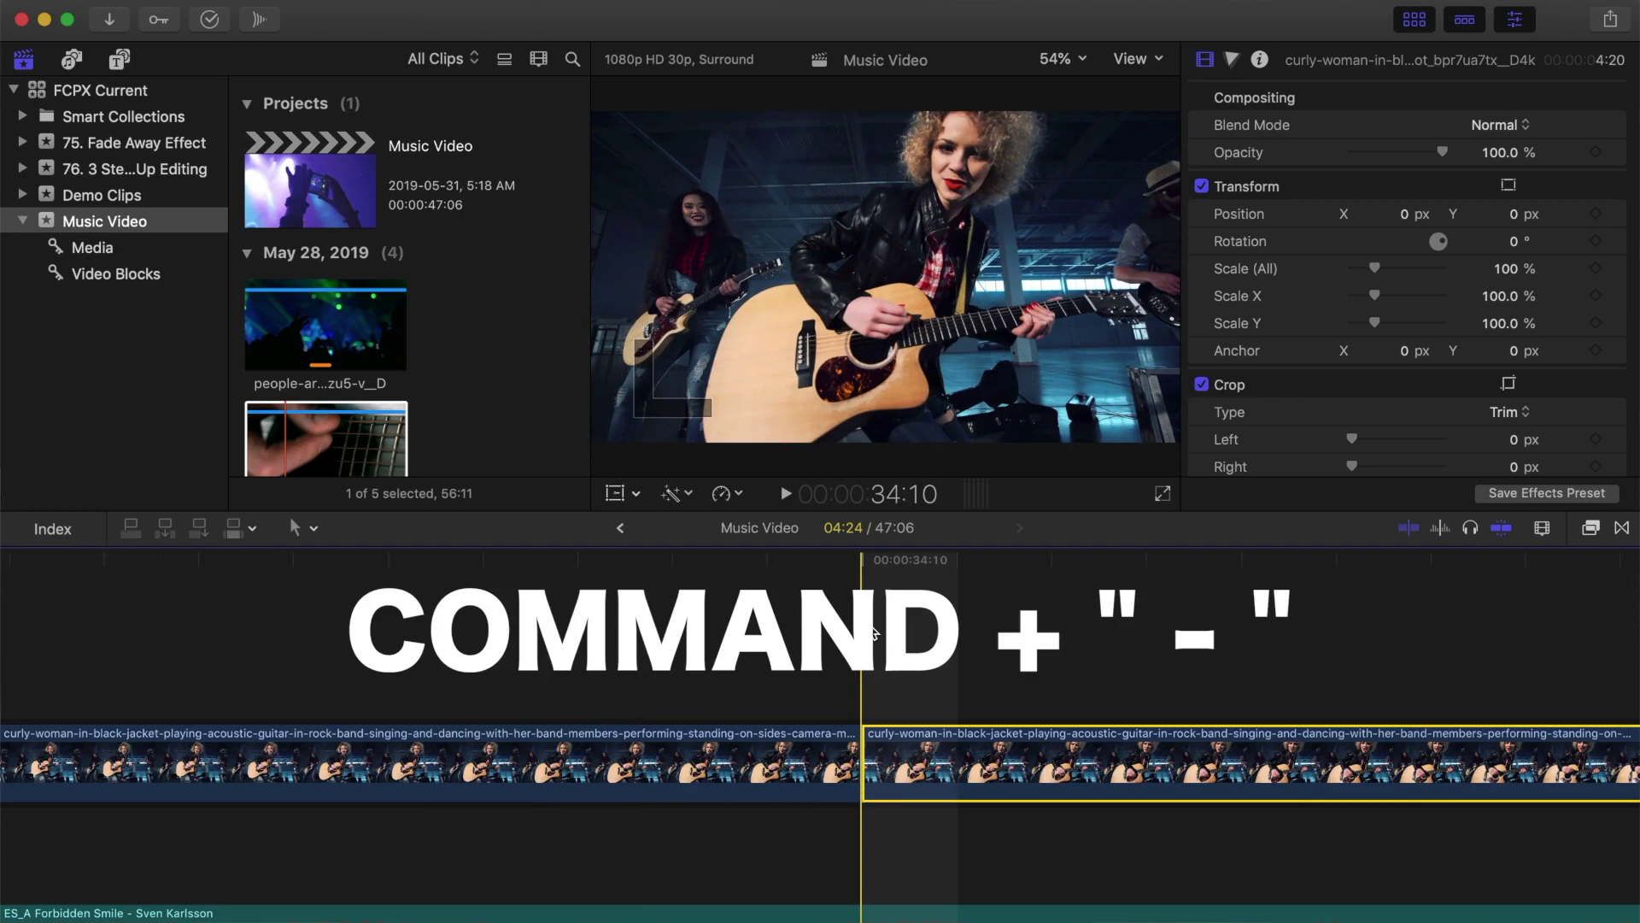
key(super+minus)
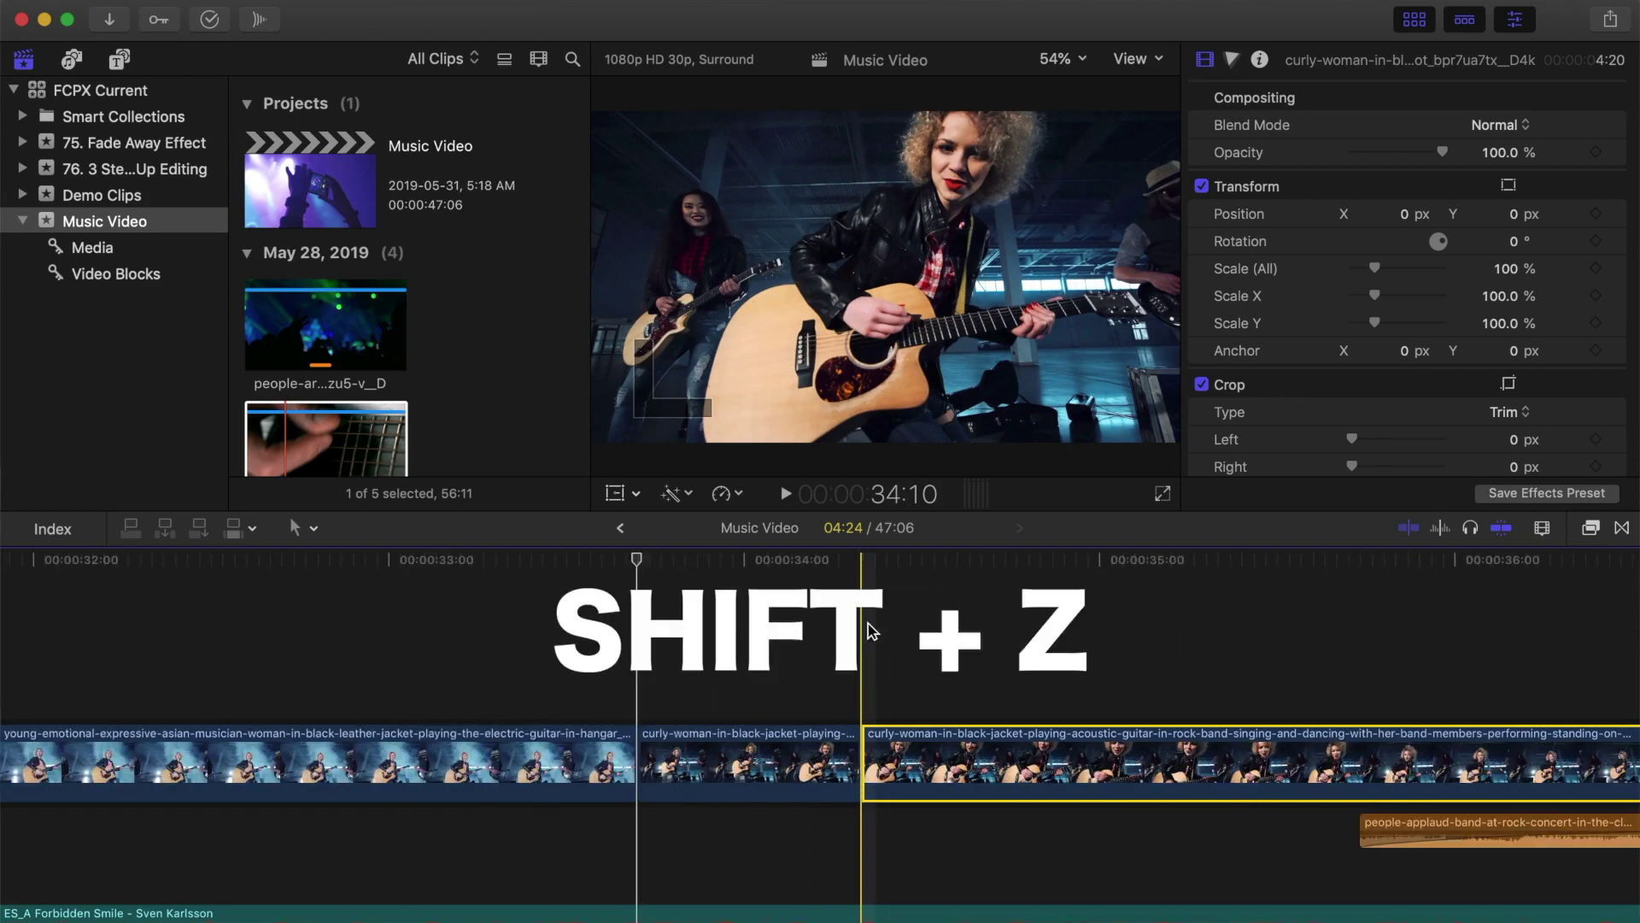
key(shift+z)
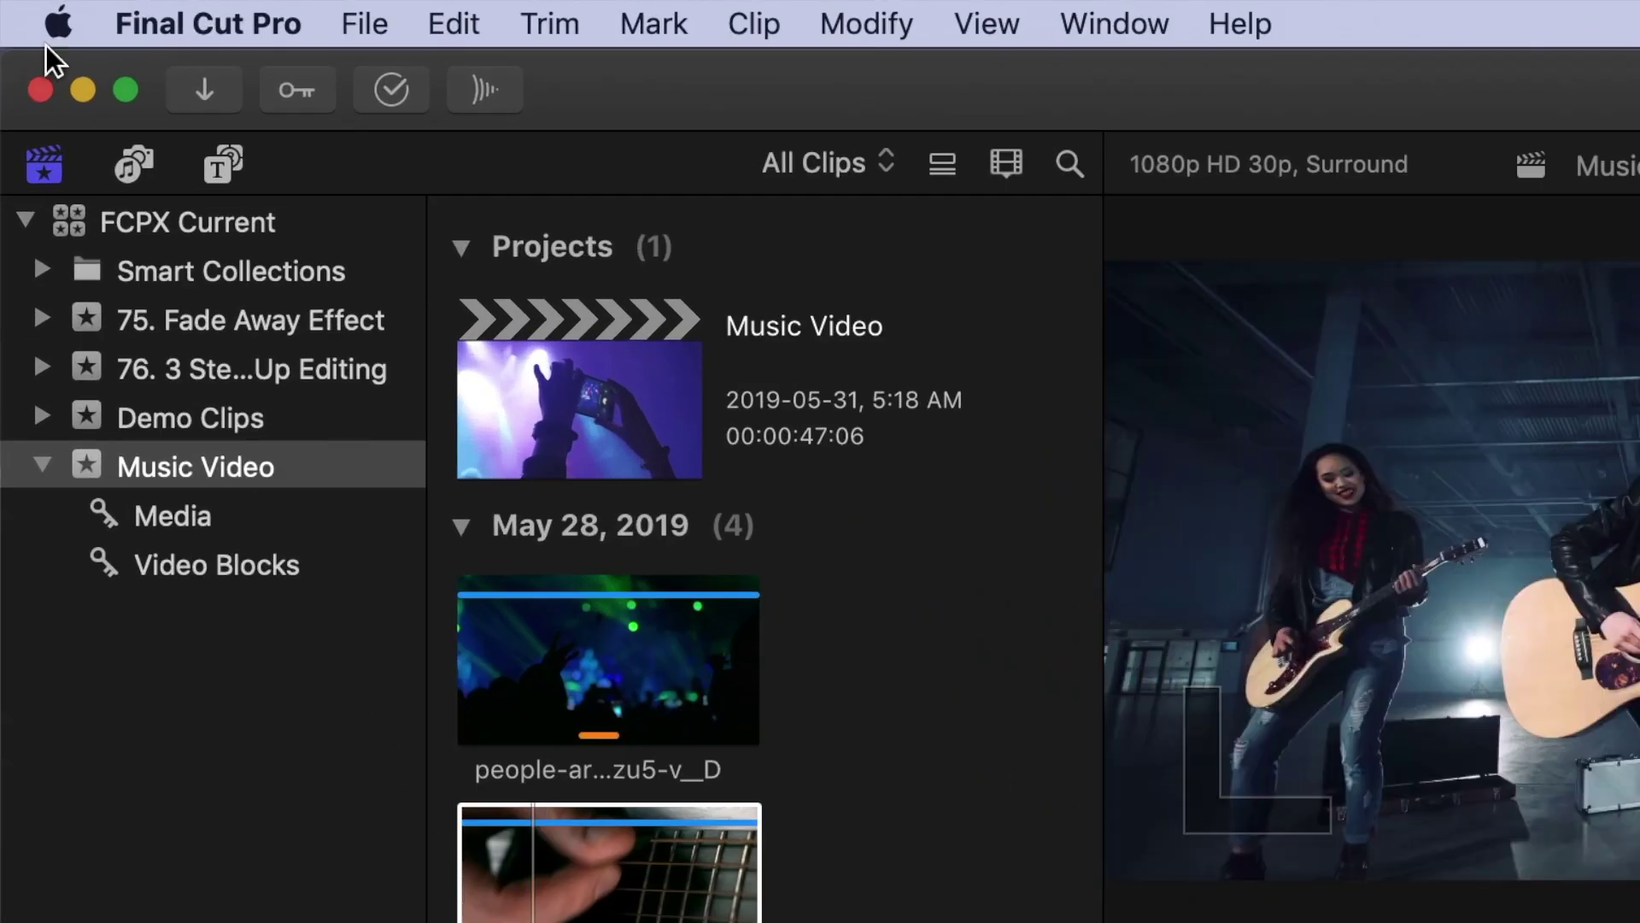
Step: Open the Command Editor via Final Cut Pro > Commands > Customize and scroll the Command List
click(224, 24)
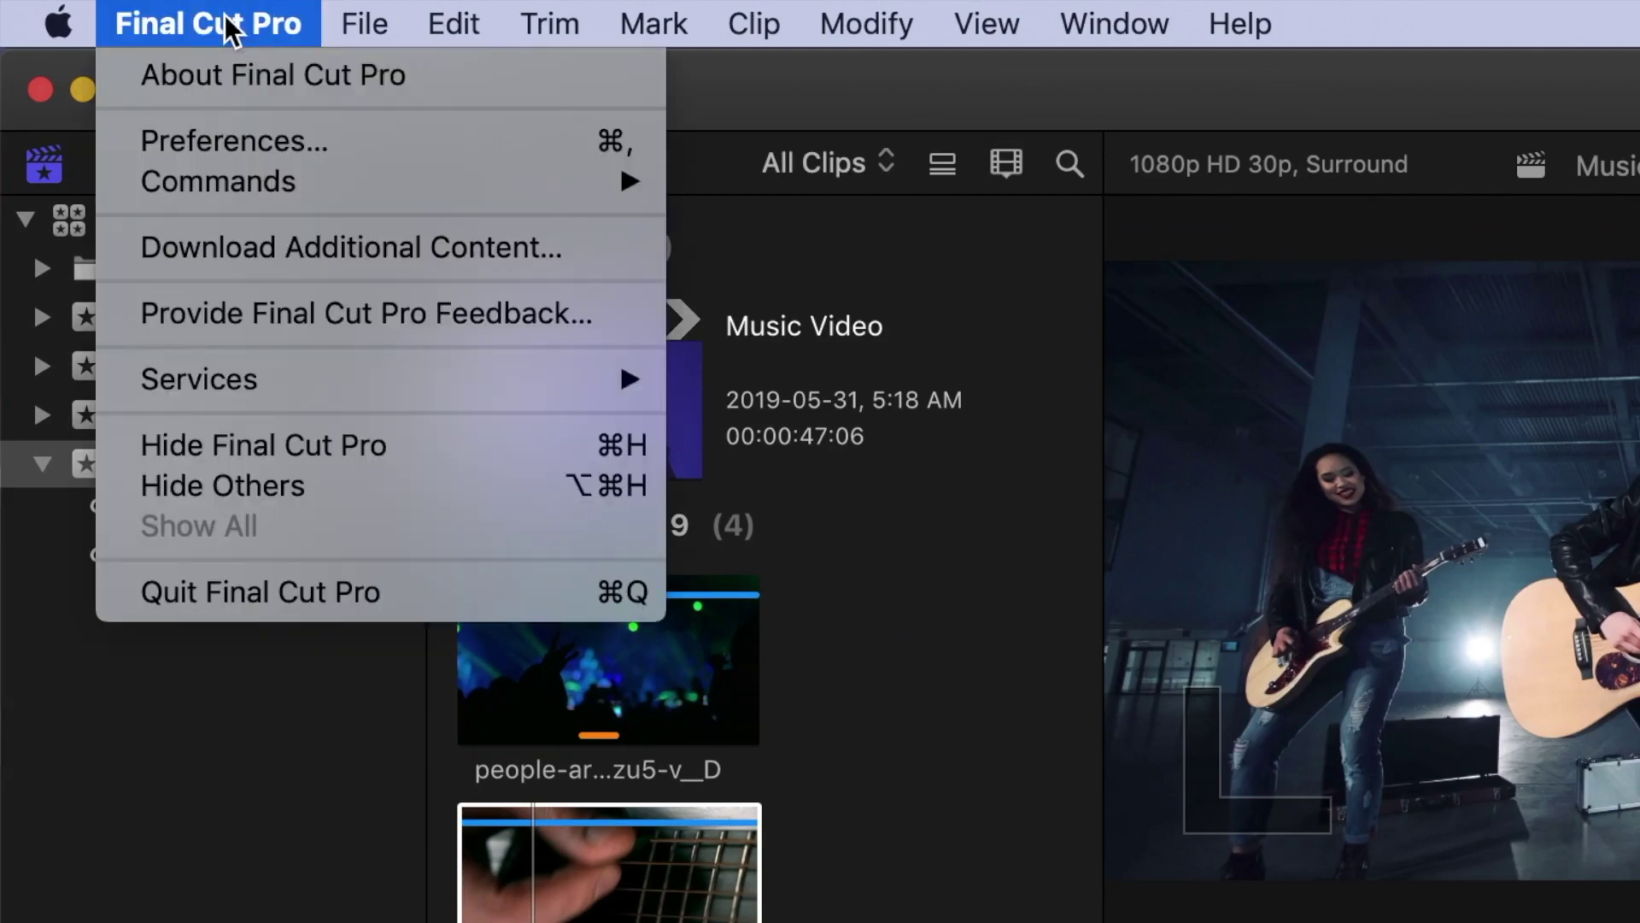
mouse_move(290, 188)
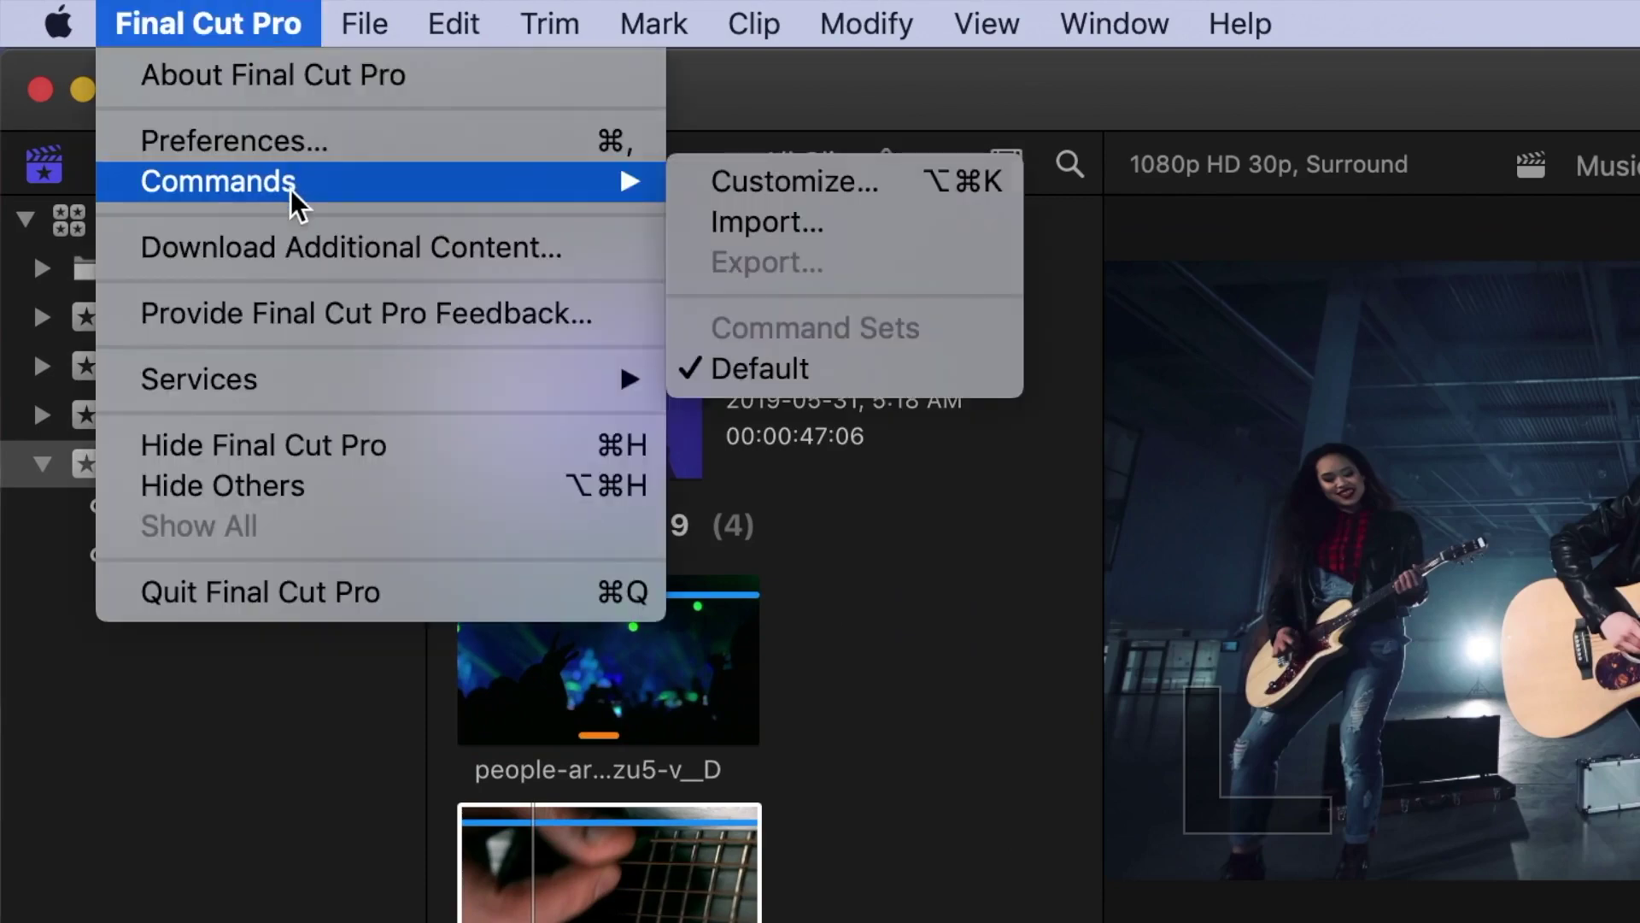
click(757, 188)
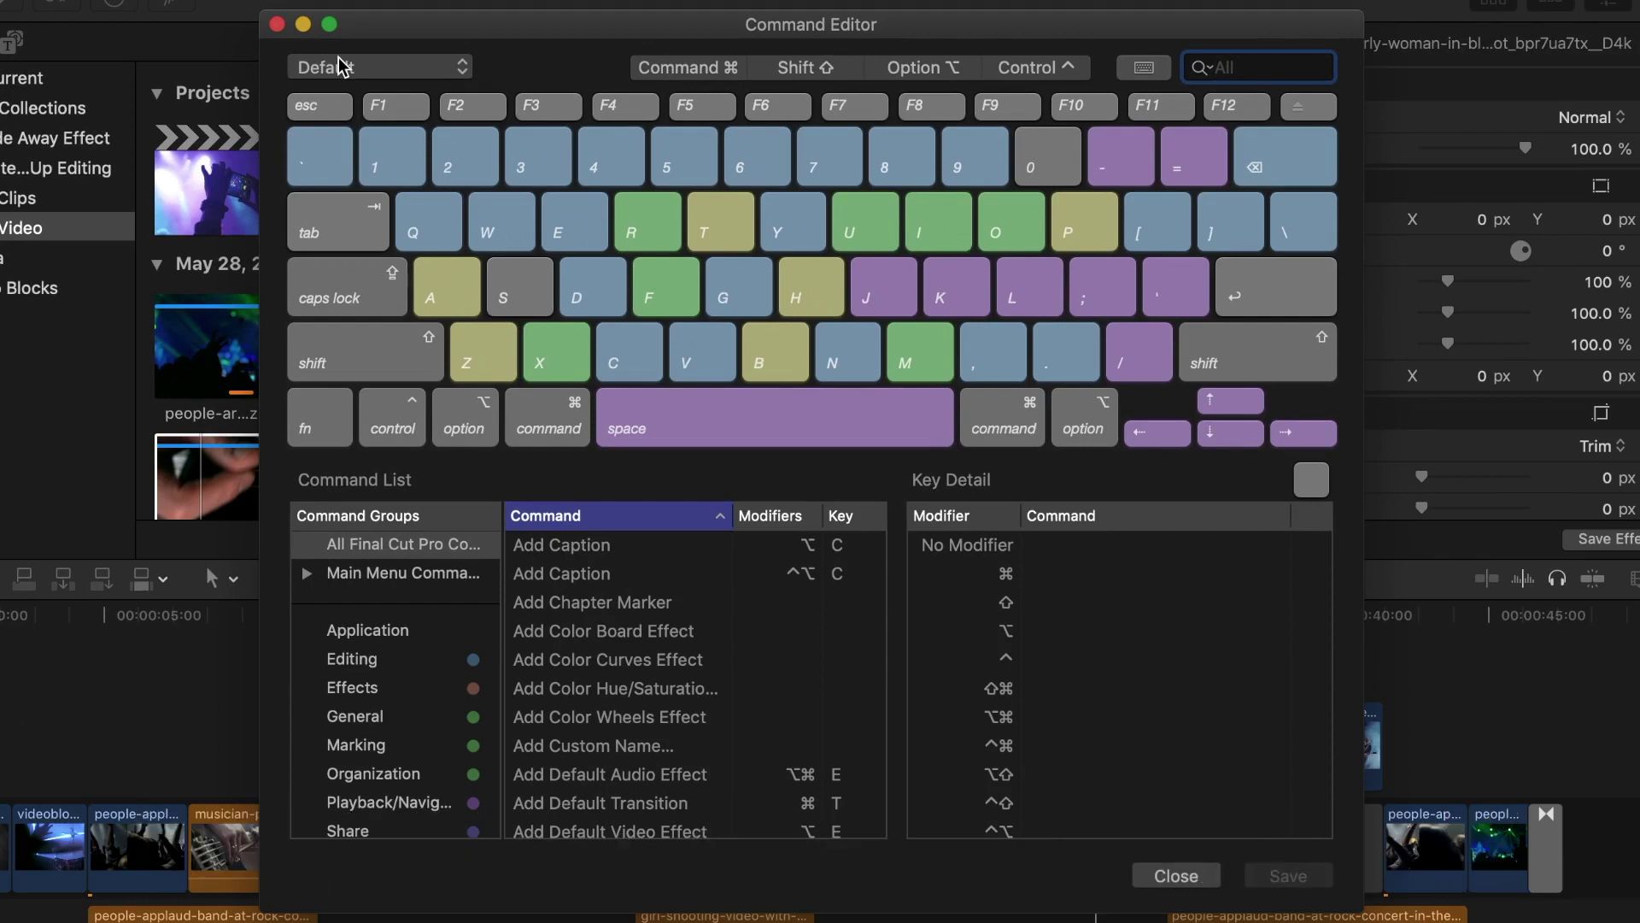
scroll(587, 632, down, 5)
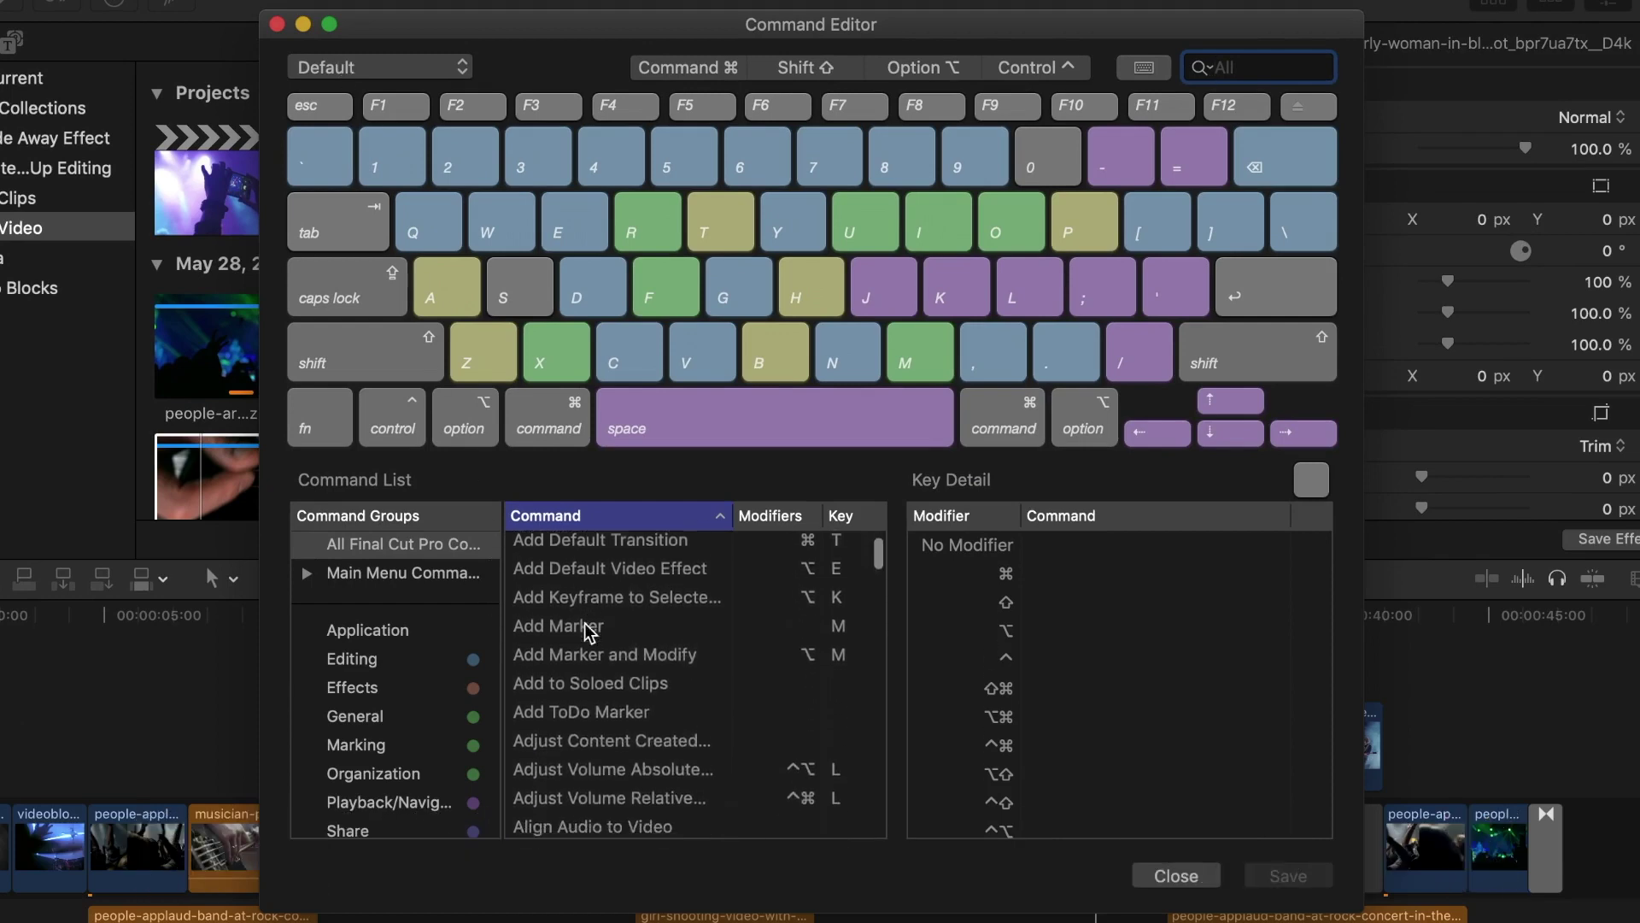
scroll(588, 632, down, 1)
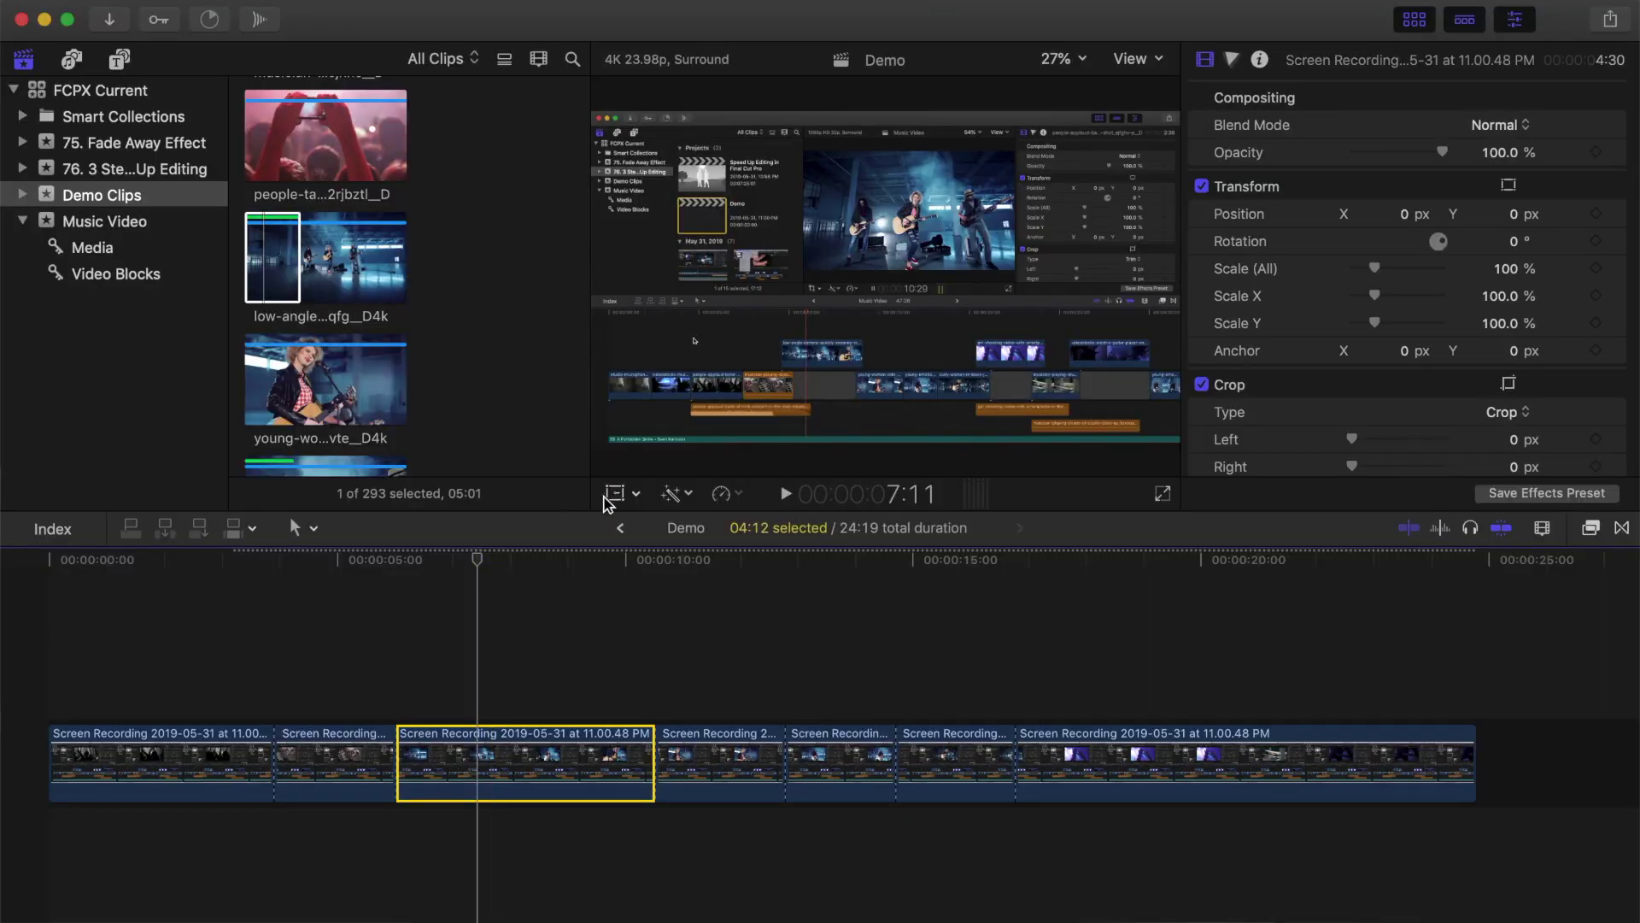
Step: Try scaling the screen recording to 310%, undo it, and move the playhead to about 6:01
click(614, 494)
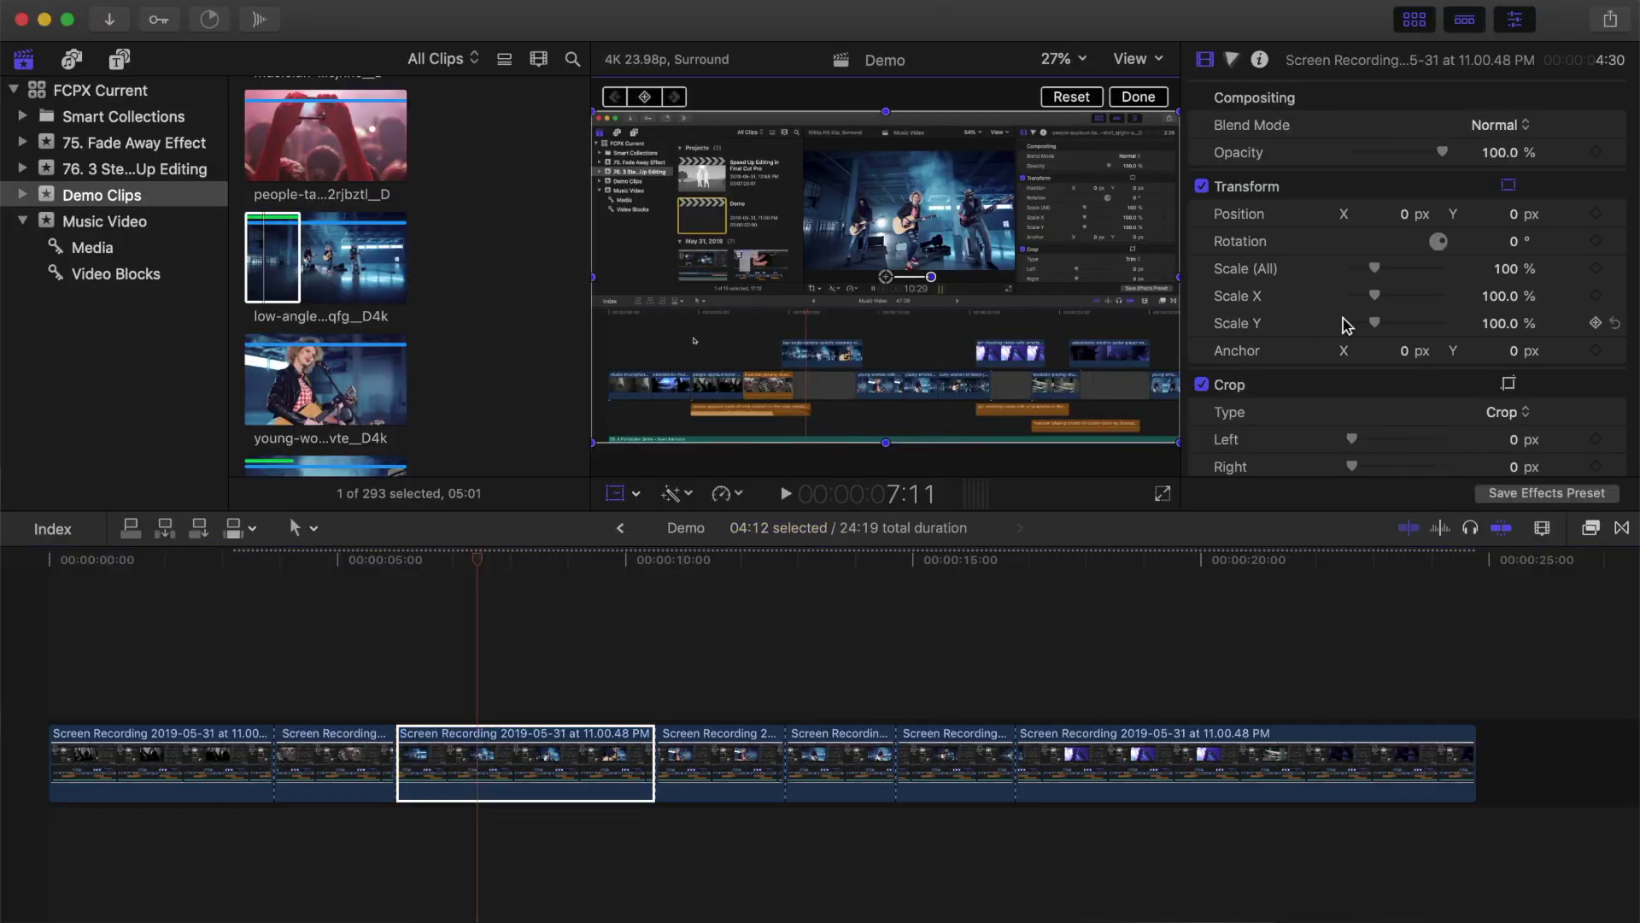
drag(1376, 280, 1421, 268)
drag(889, 367, 920, 409)
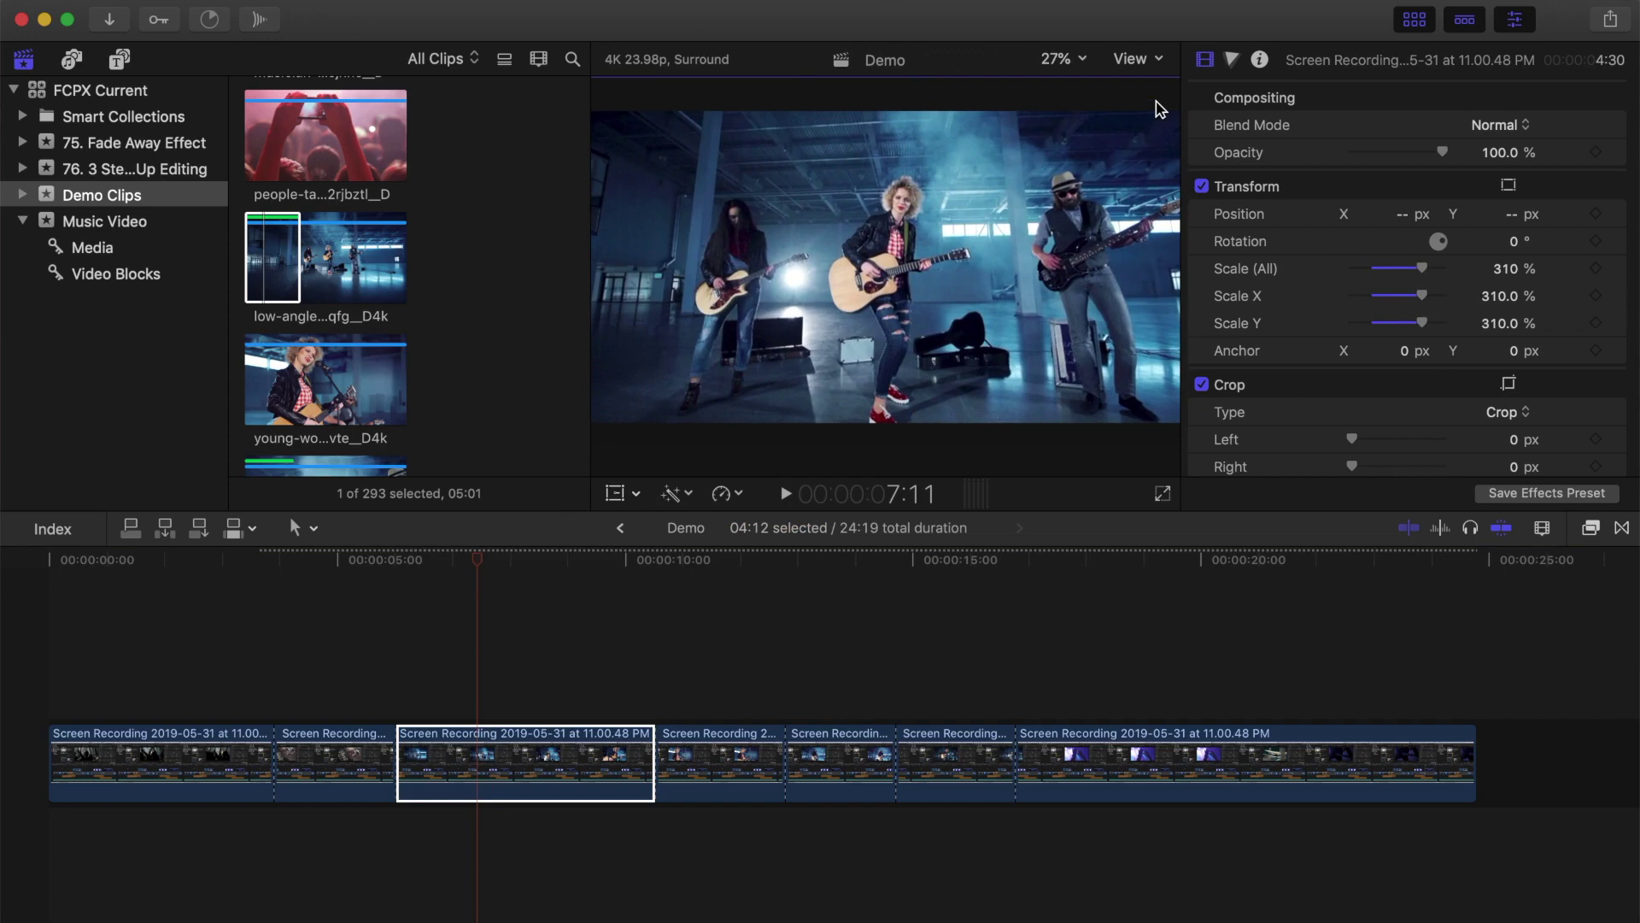
key(super+z)
key(super+z)
drag(476, 557, 396, 564)
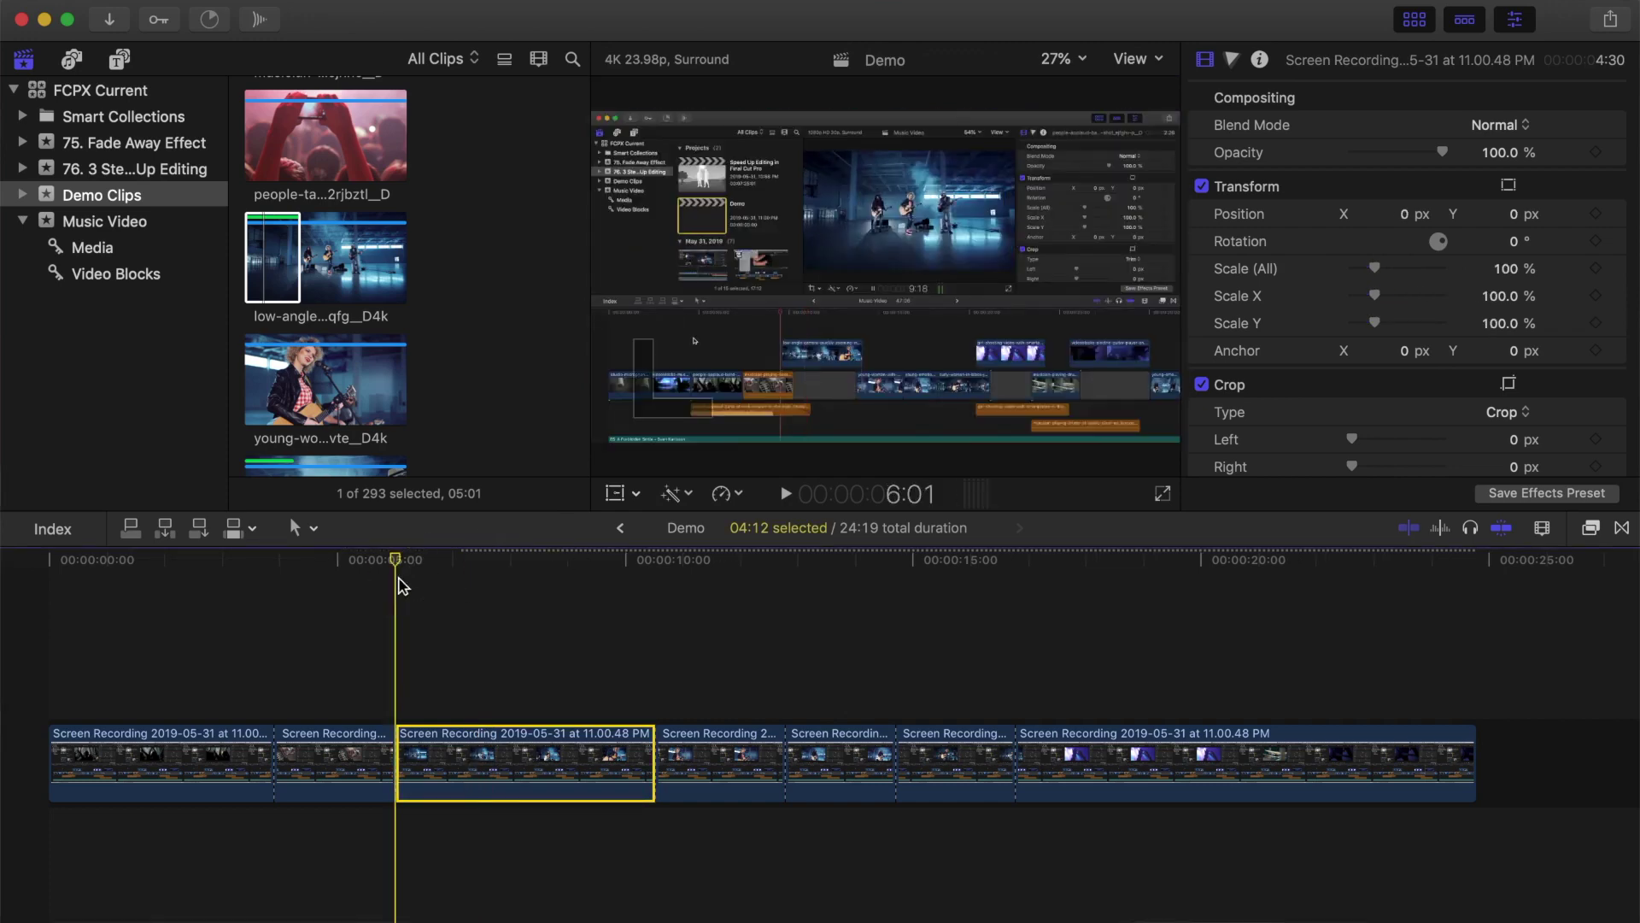
Step: Connect the low-angle clip above the storyline and trim it to 04:12
click(279, 295)
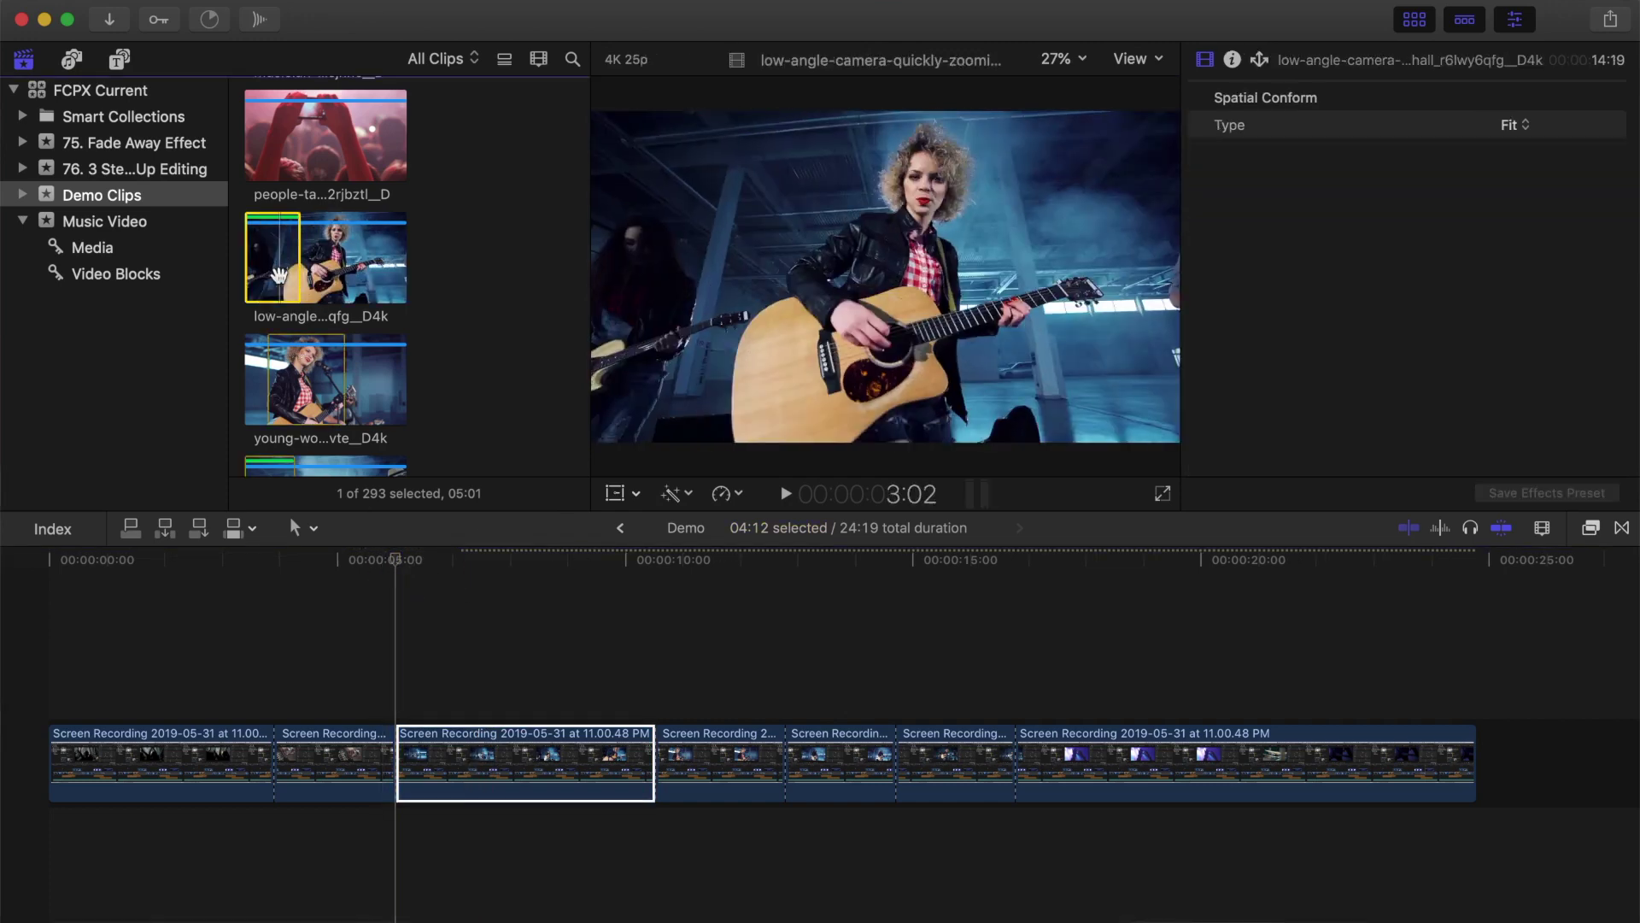
key(q)
click(676, 681)
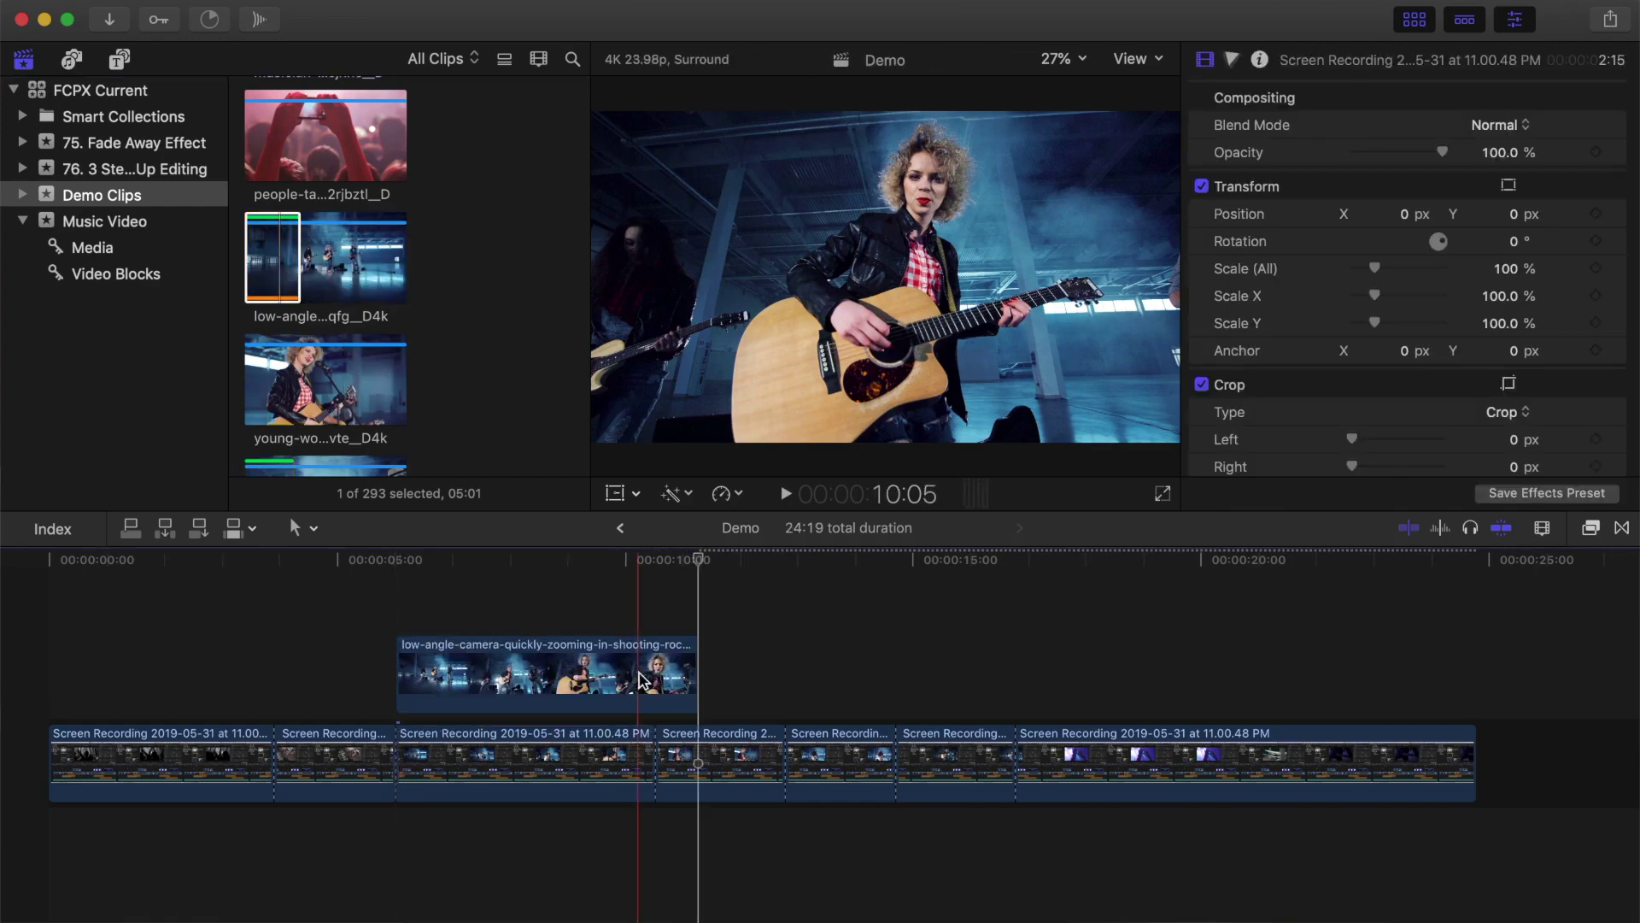
drag(675, 681, 656, 681)
click(504, 675)
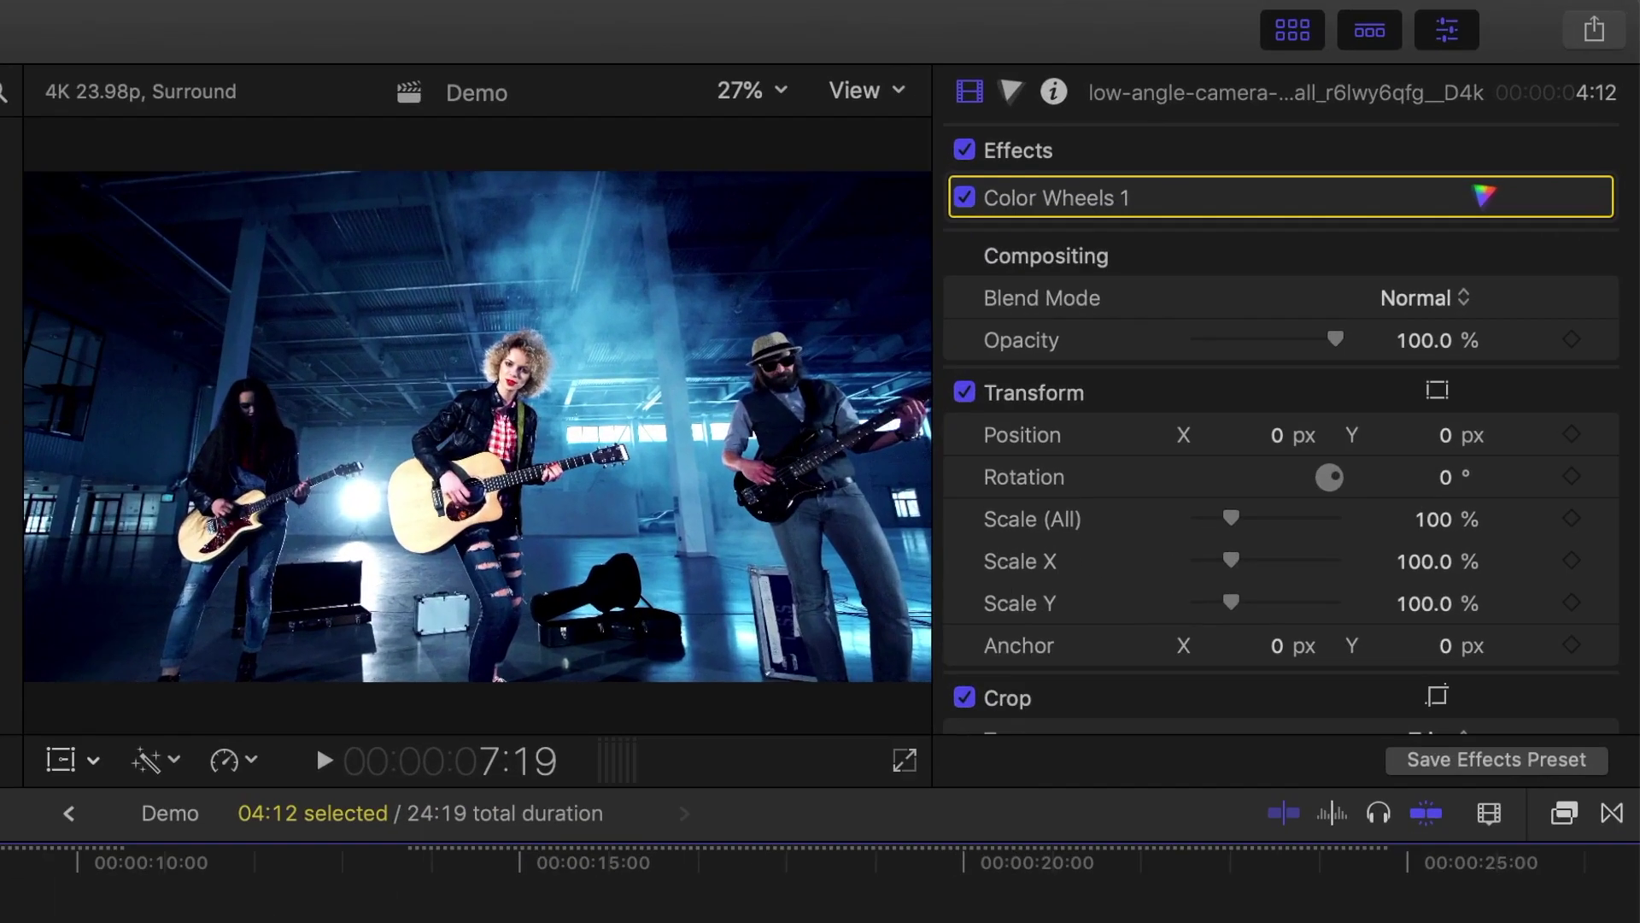
Step: Shrink the low-angle clip to about 73% and position it as an inset in the frame
click(61, 759)
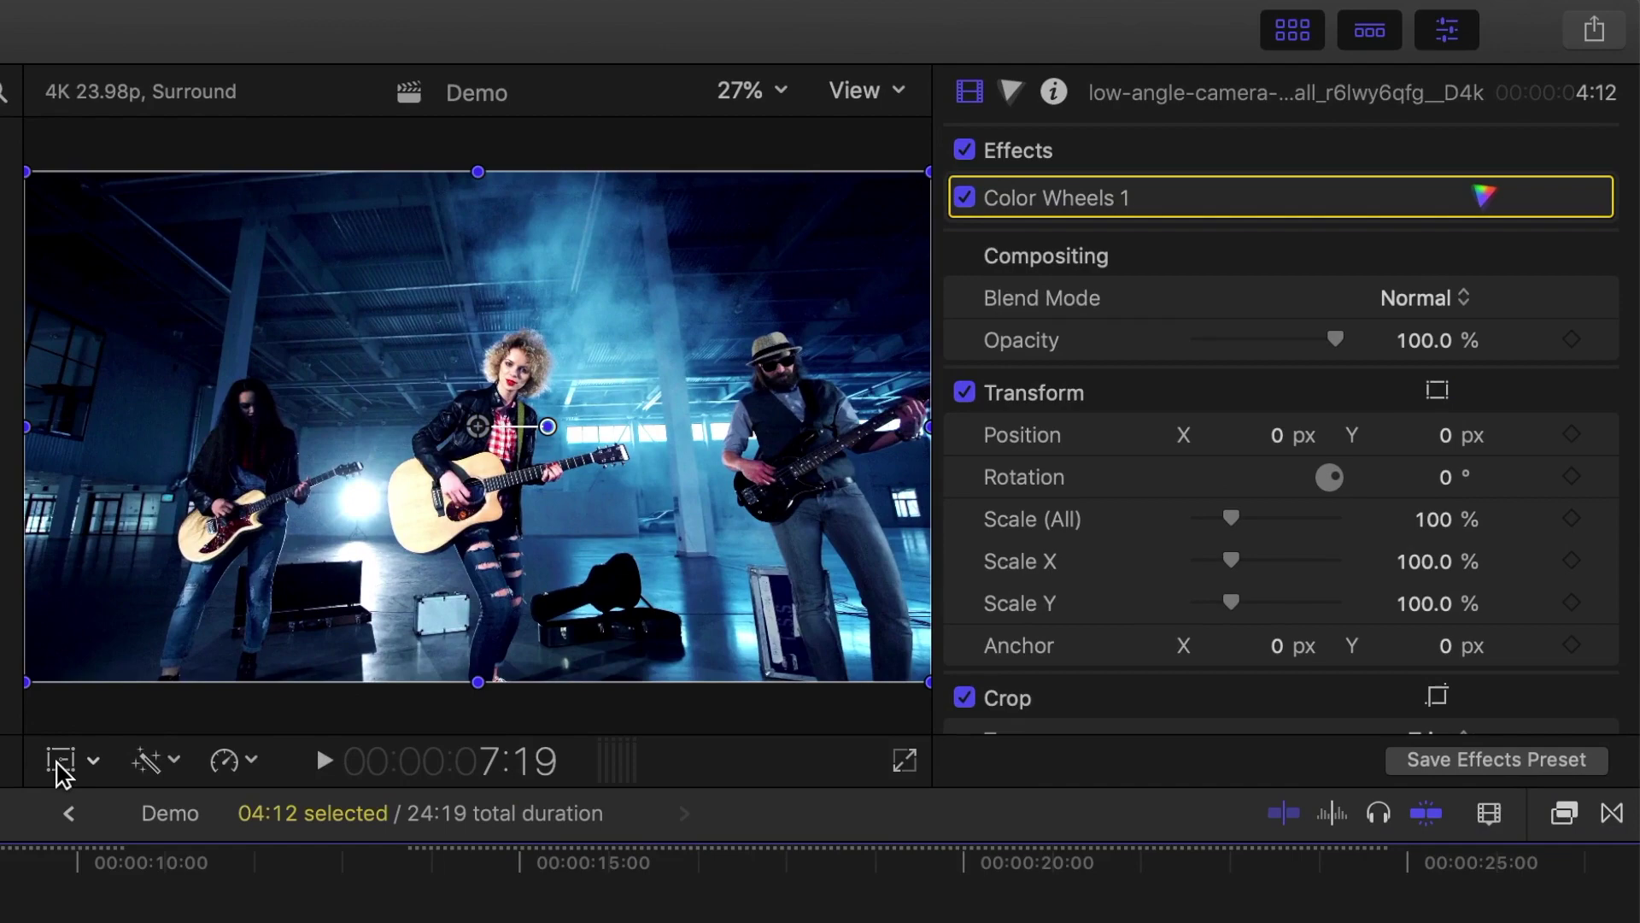
drag(1235, 521, 1209, 520)
key(super+equal)
key(super+equal)
key(super+equal)
drag(590, 407, 754, 322)
drag(654, 431, 609, 443)
key(shift+z)
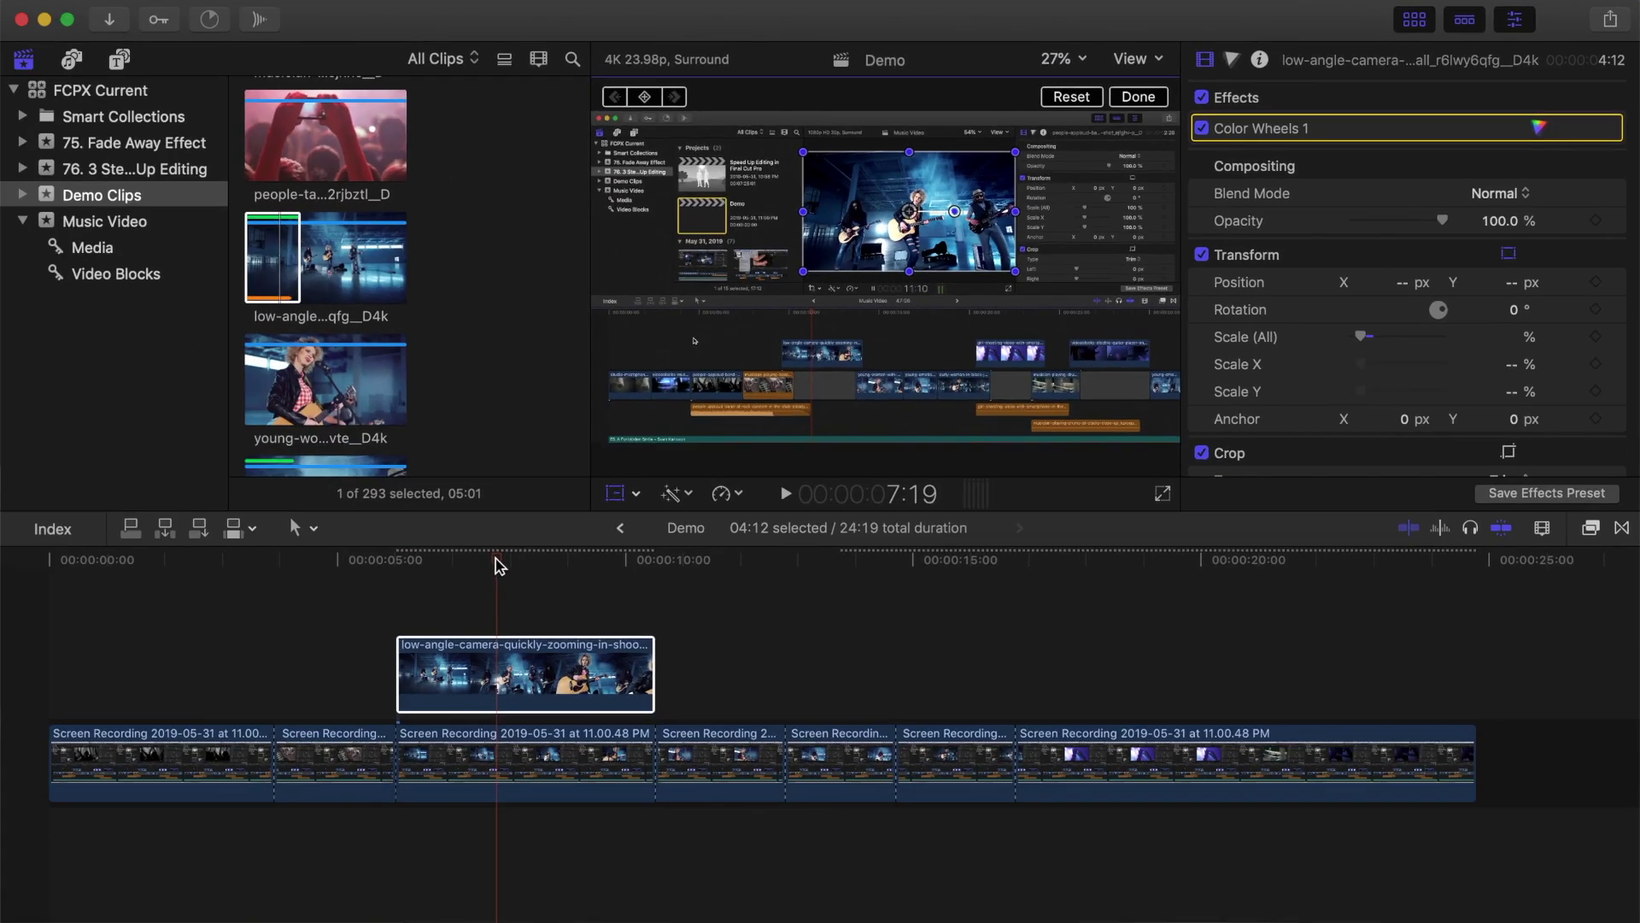
Step: At the zoom's end point, keyframe Scale 100% and Position 0,0
drag(498, 560, 408, 588)
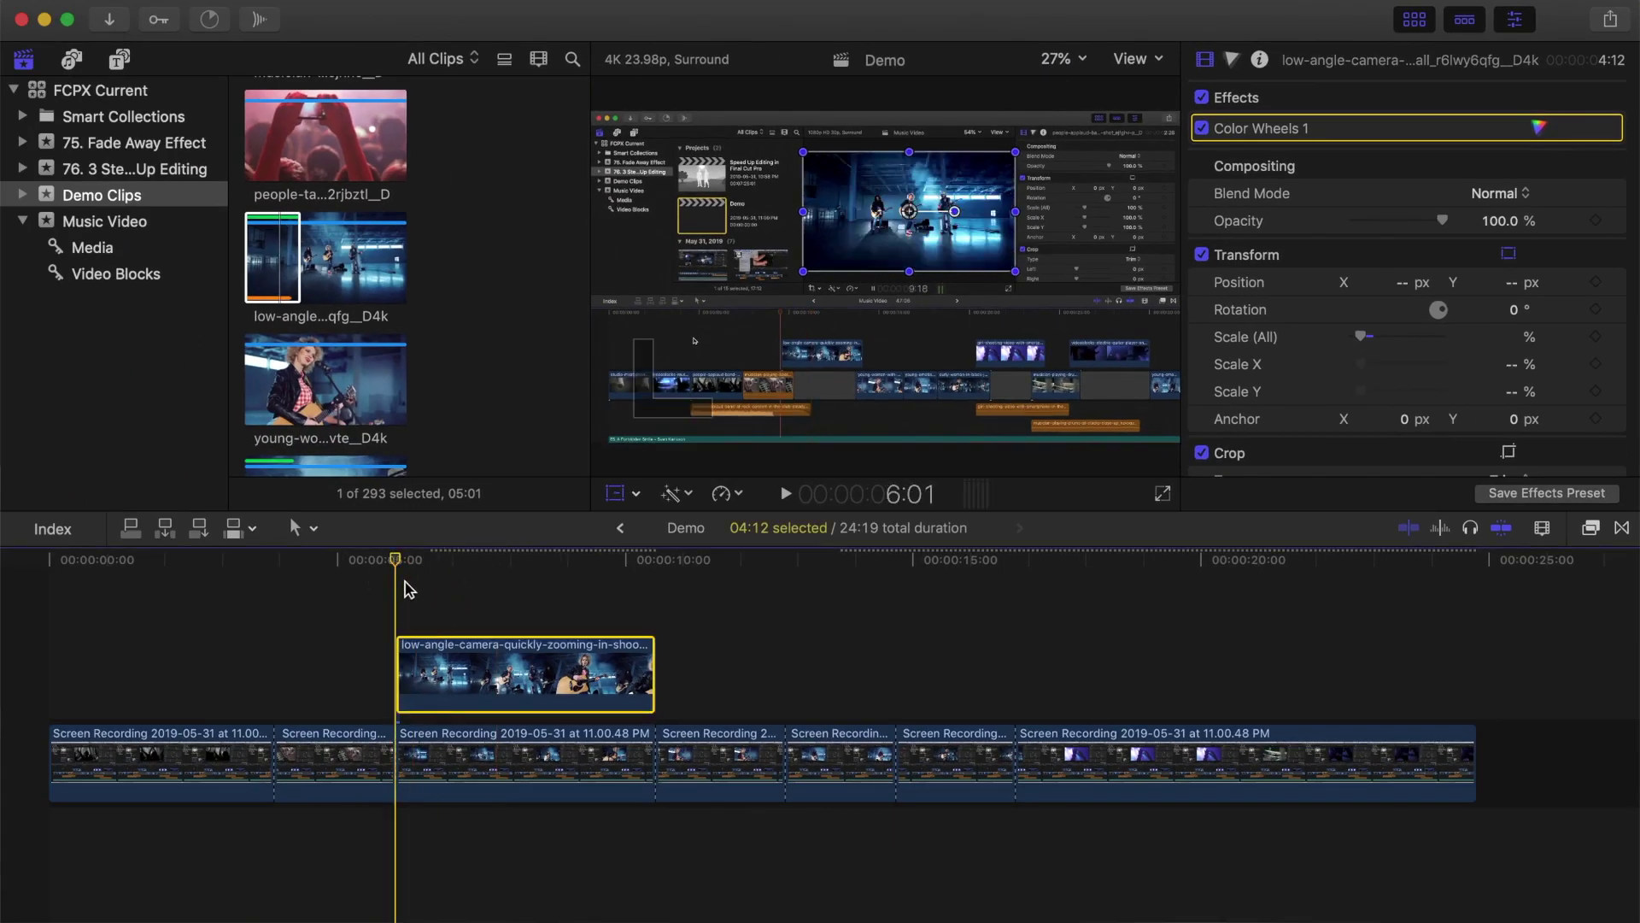
click(615, 494)
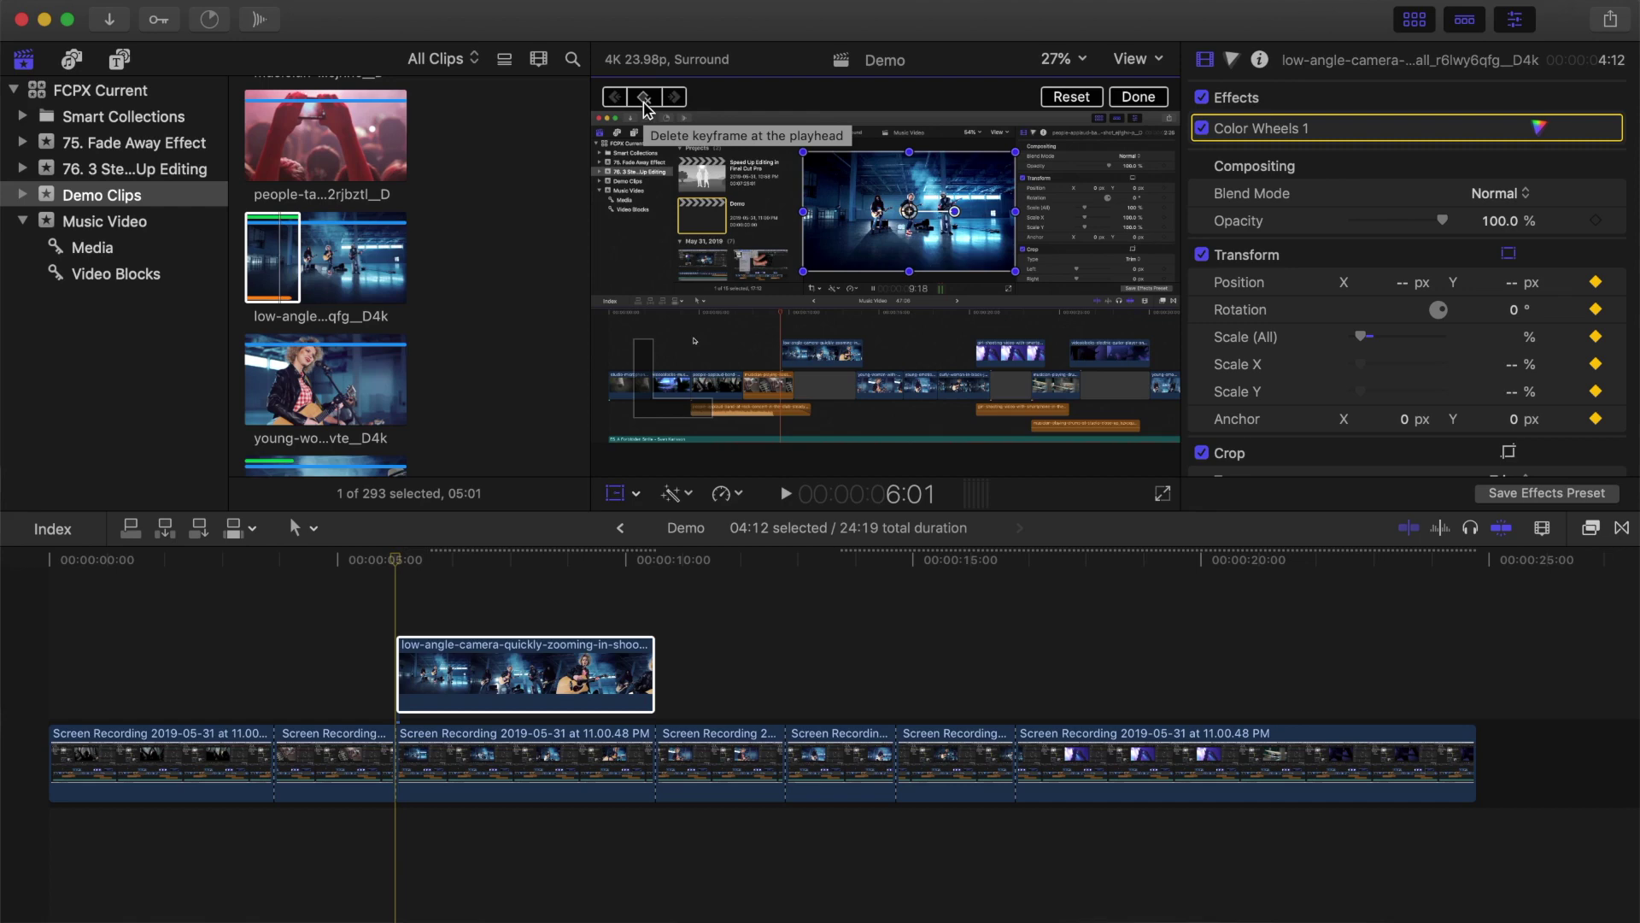
click(397, 564)
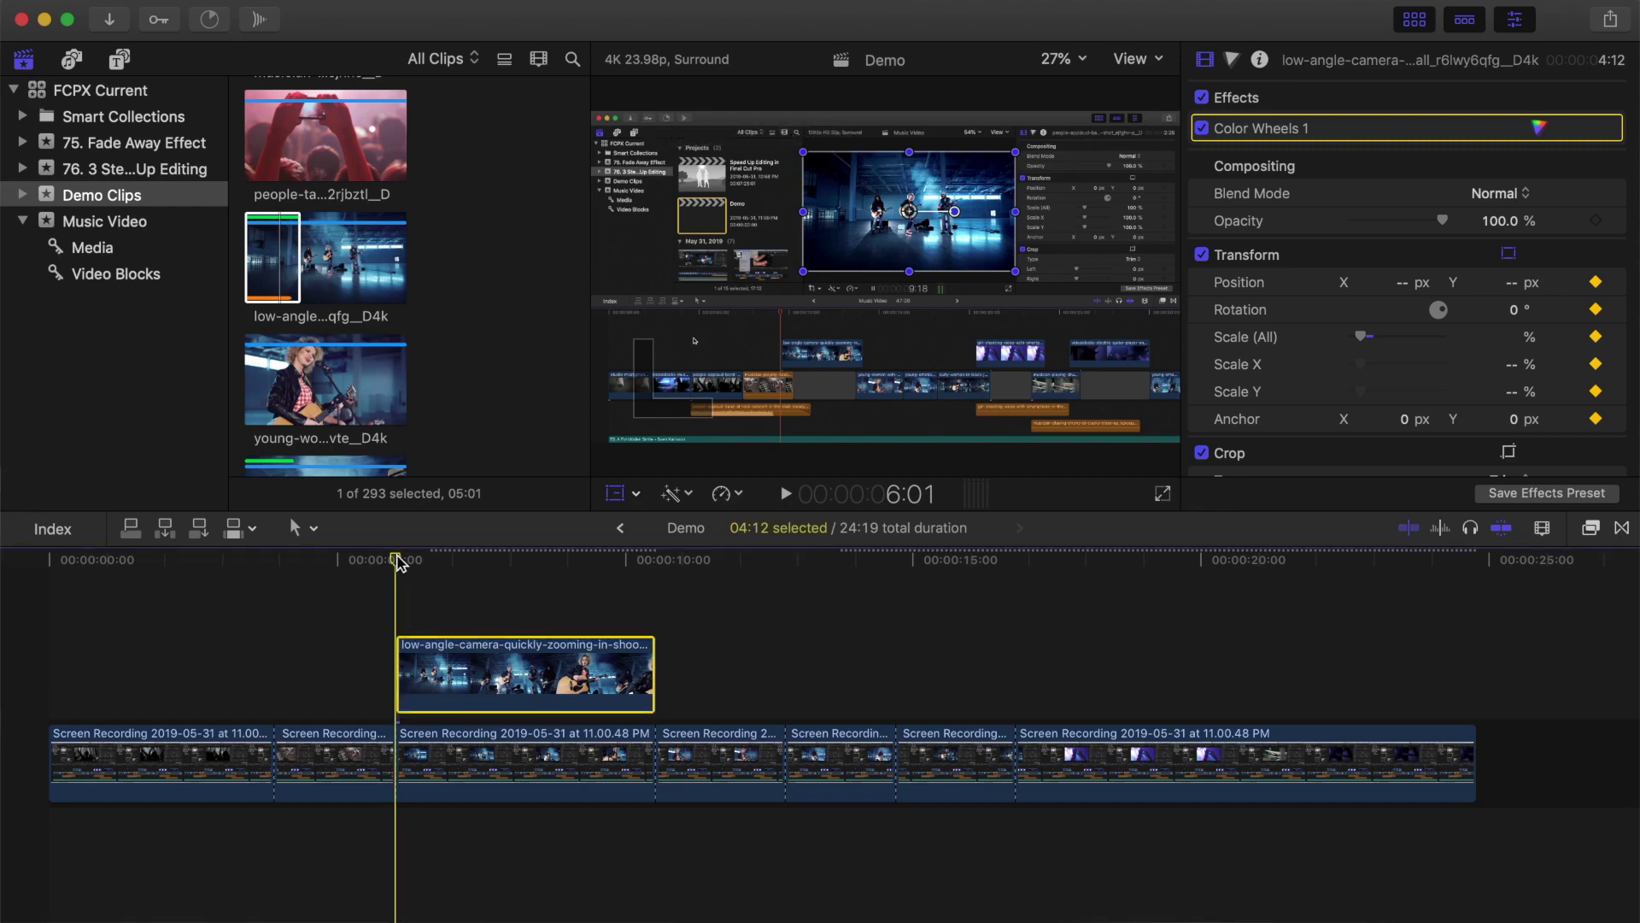
key(space)
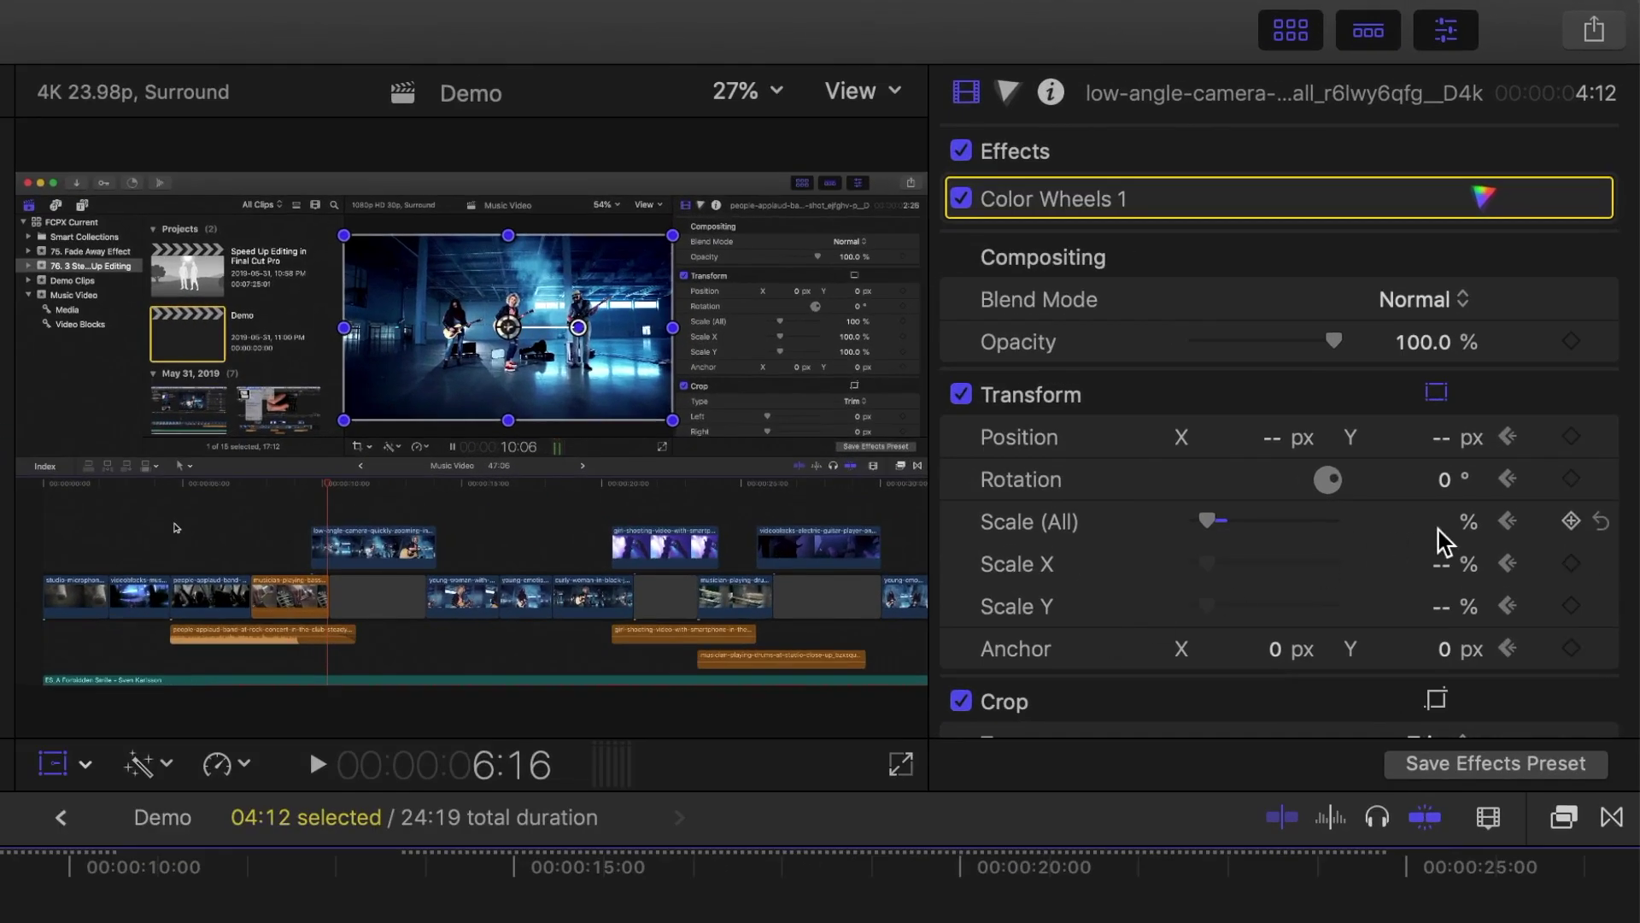
click(1438, 530)
text(100)
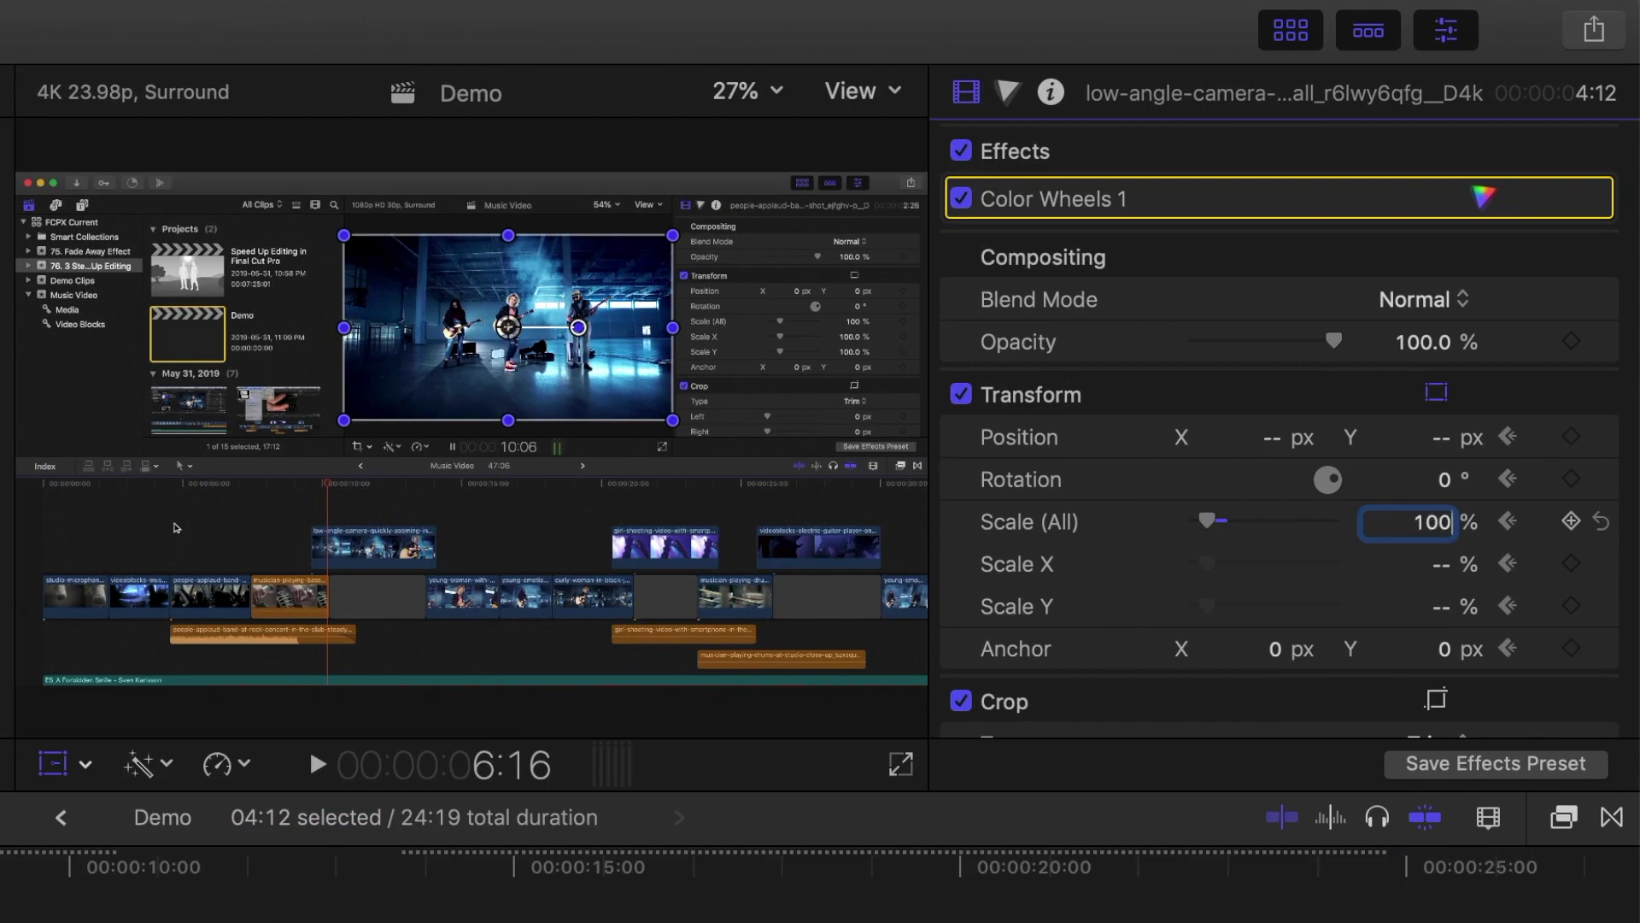
key(Return)
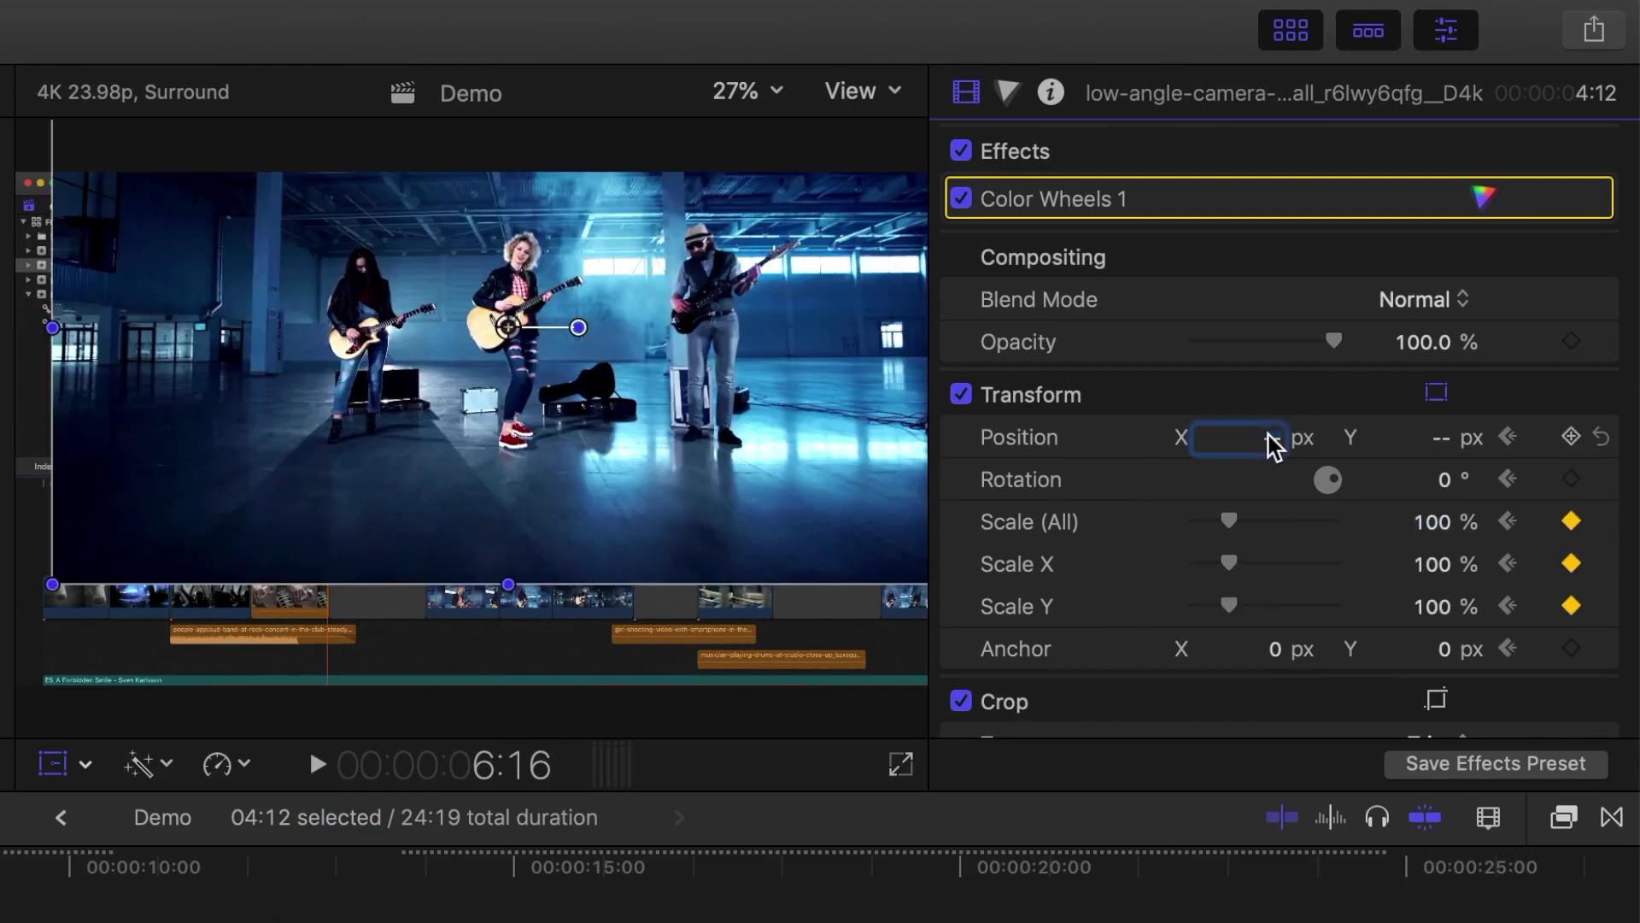
text(0)
click(1440, 440)
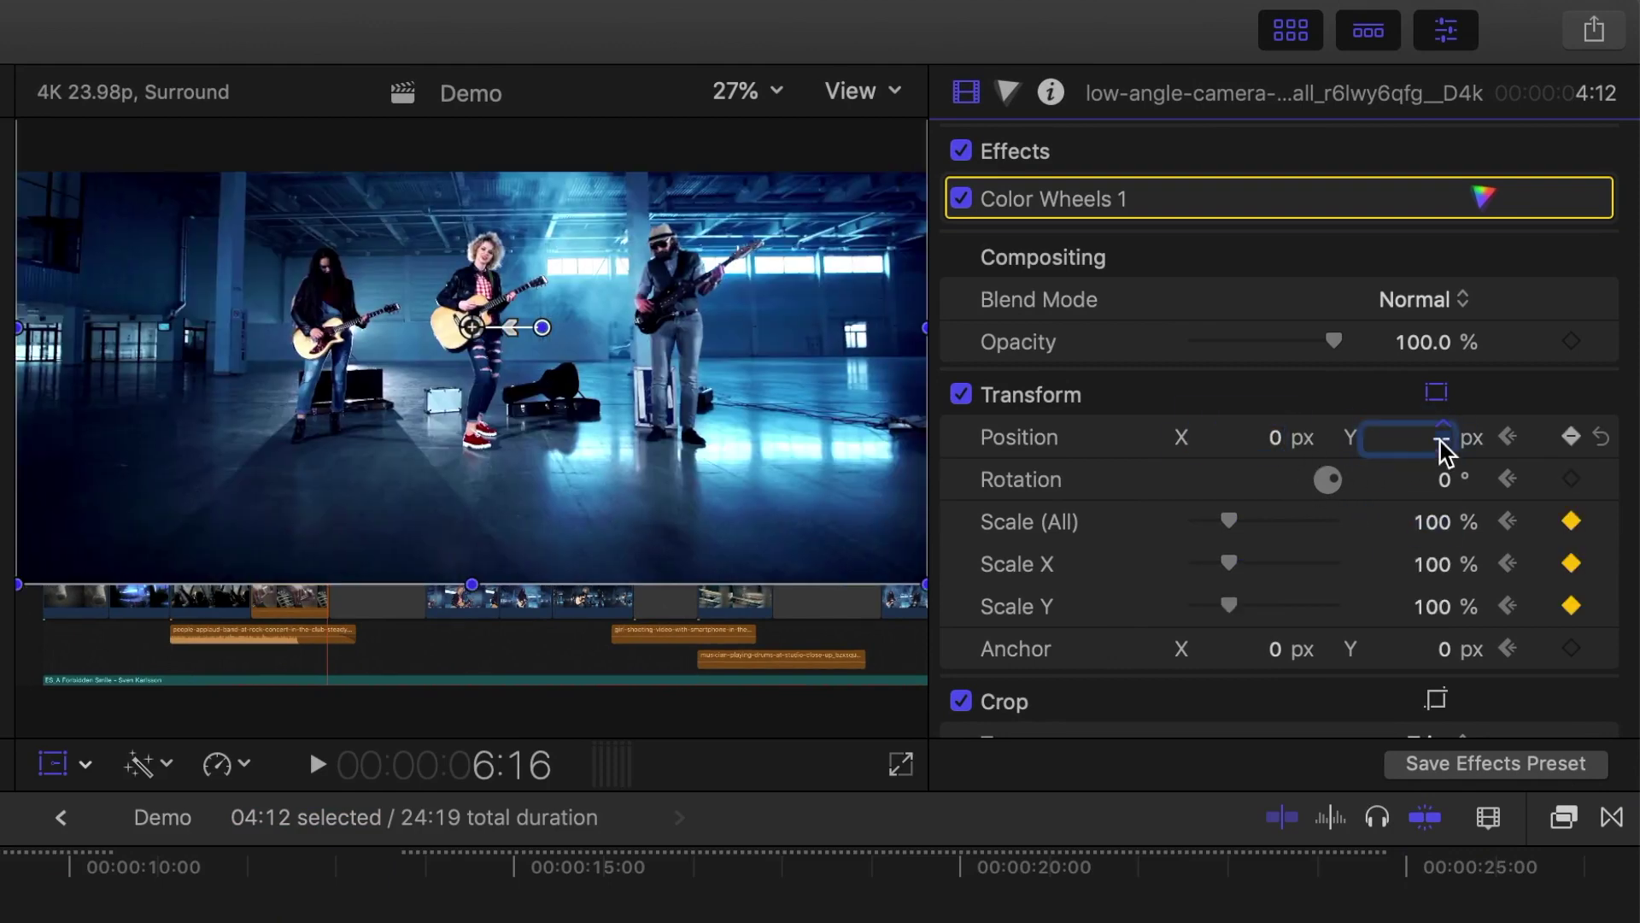
text(0)
key(Return)
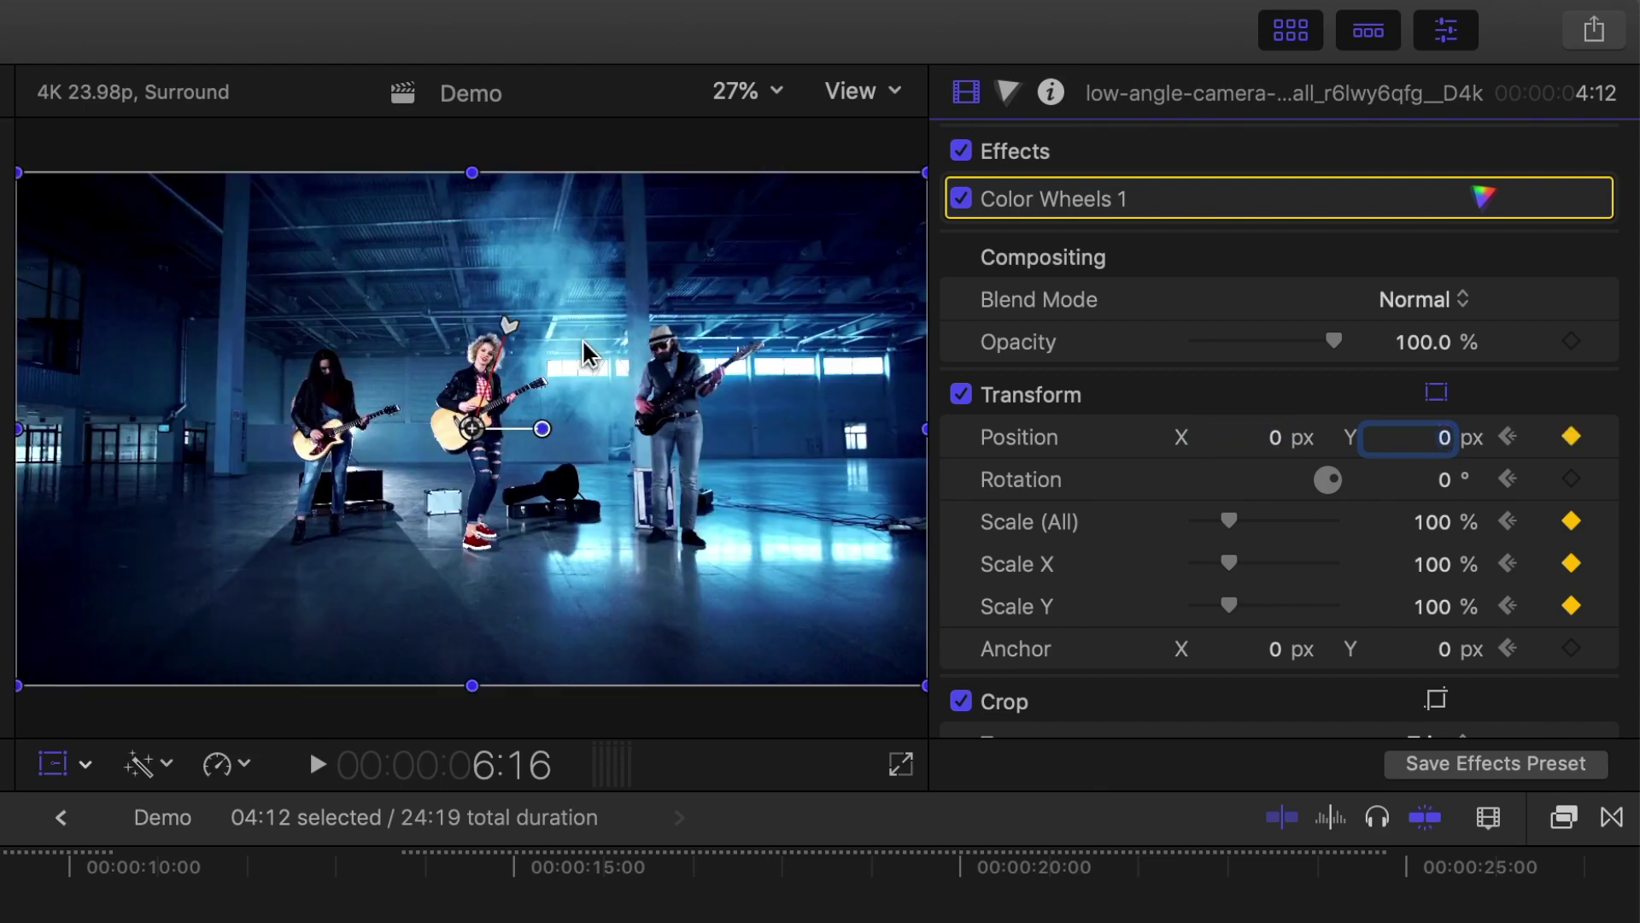
Step: Make the motion path points linear, finish the transform, and review the zoom playback
right_click(512, 328)
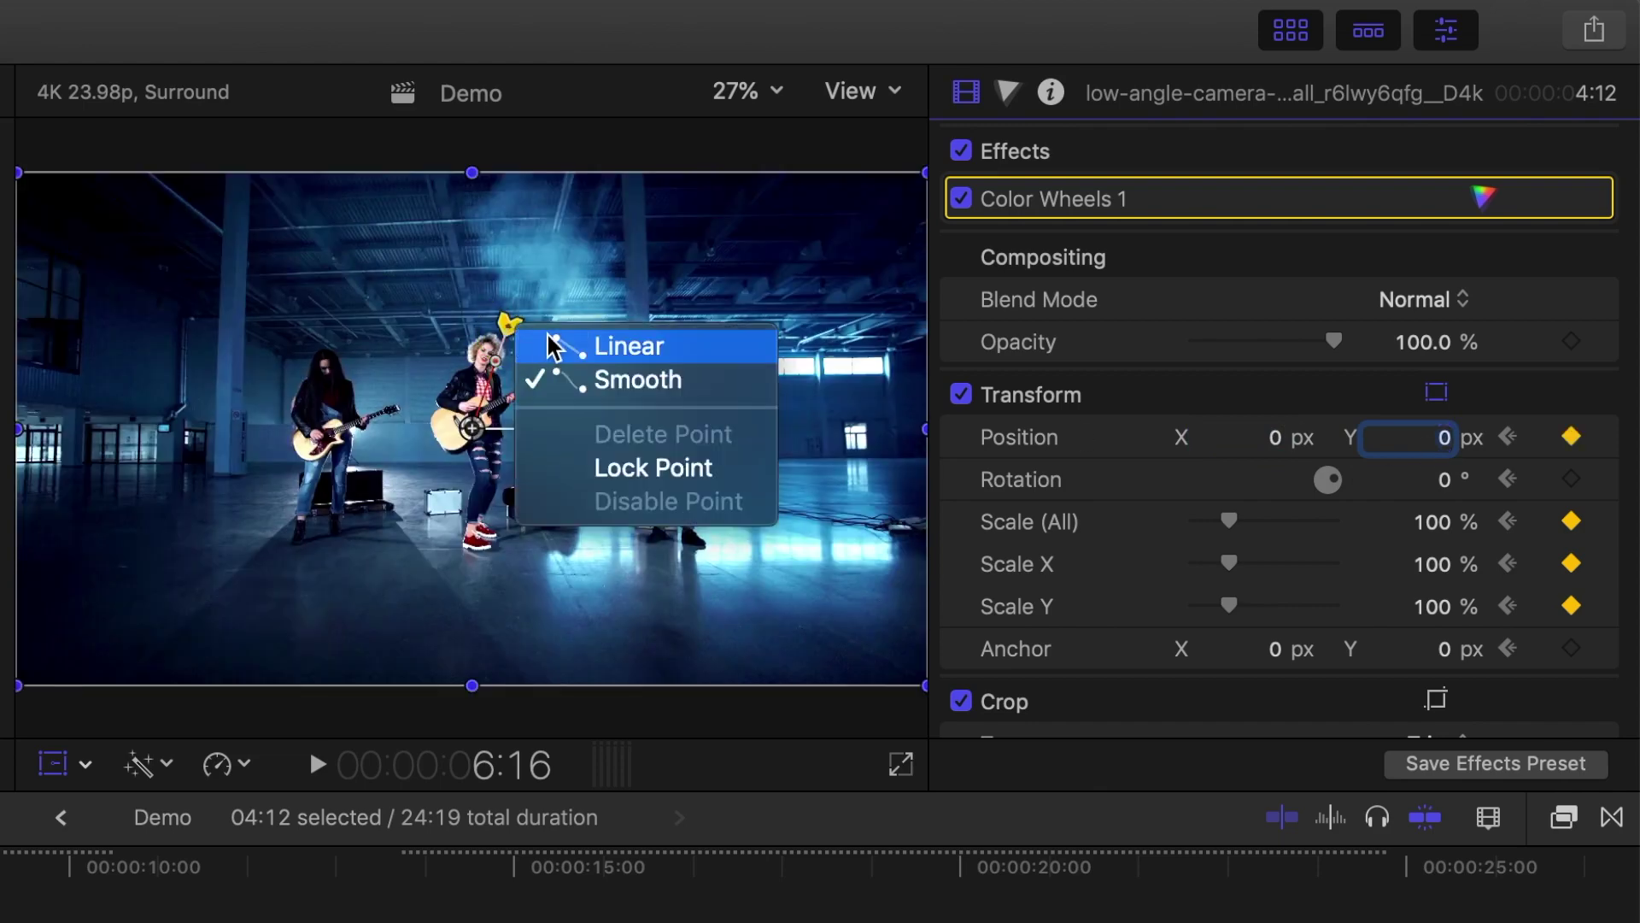
click(554, 346)
right_click(472, 432)
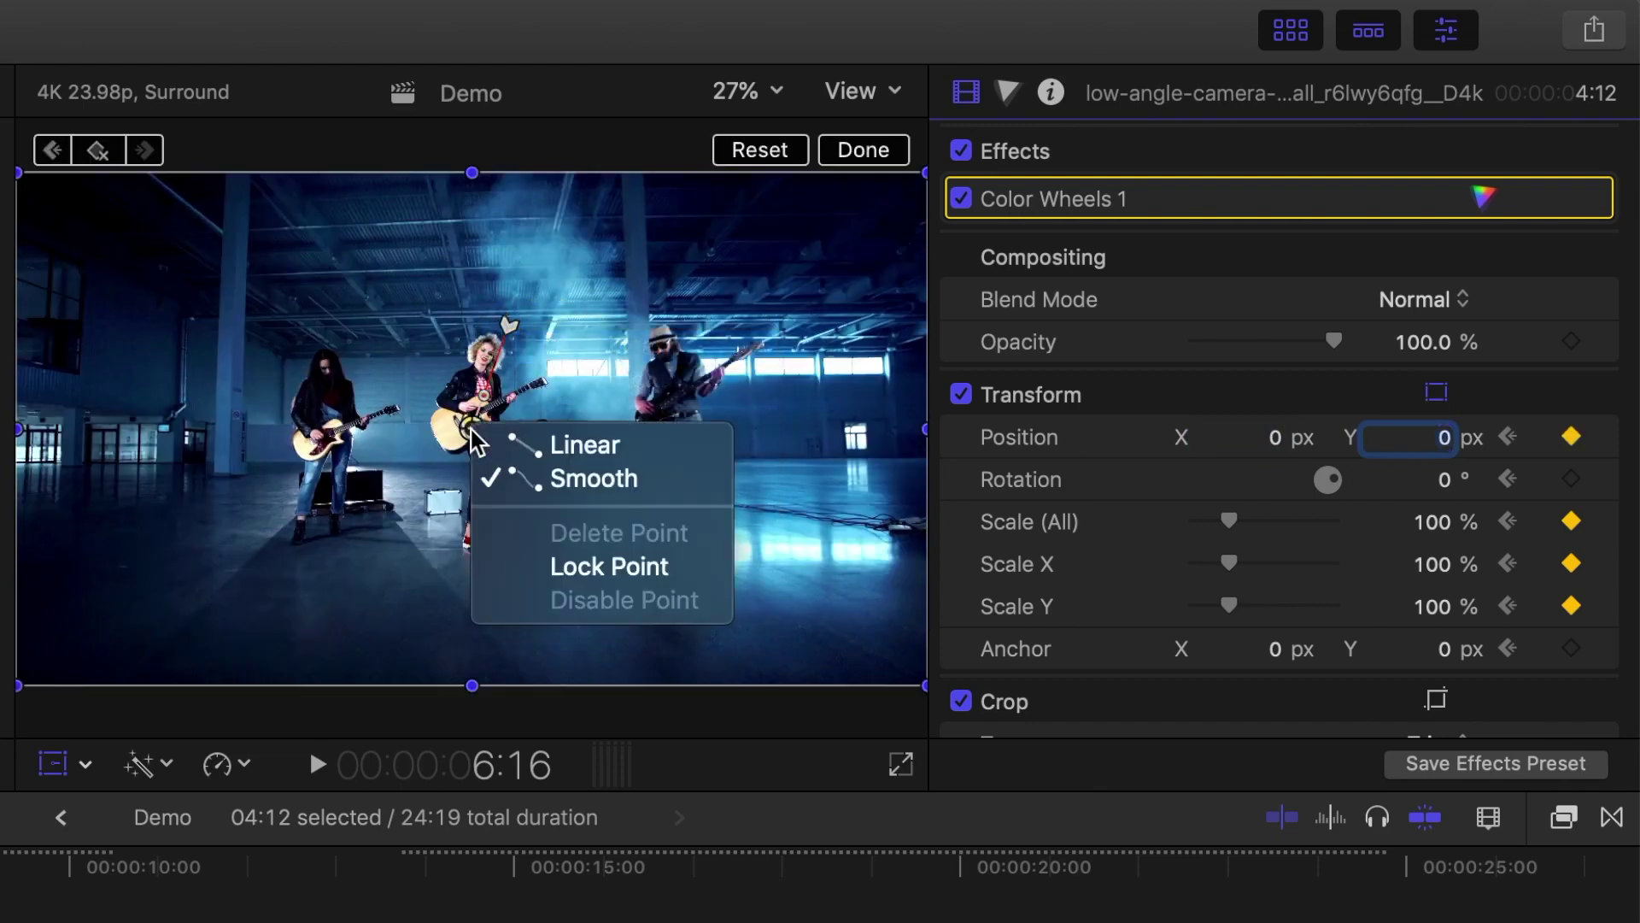
click(516, 446)
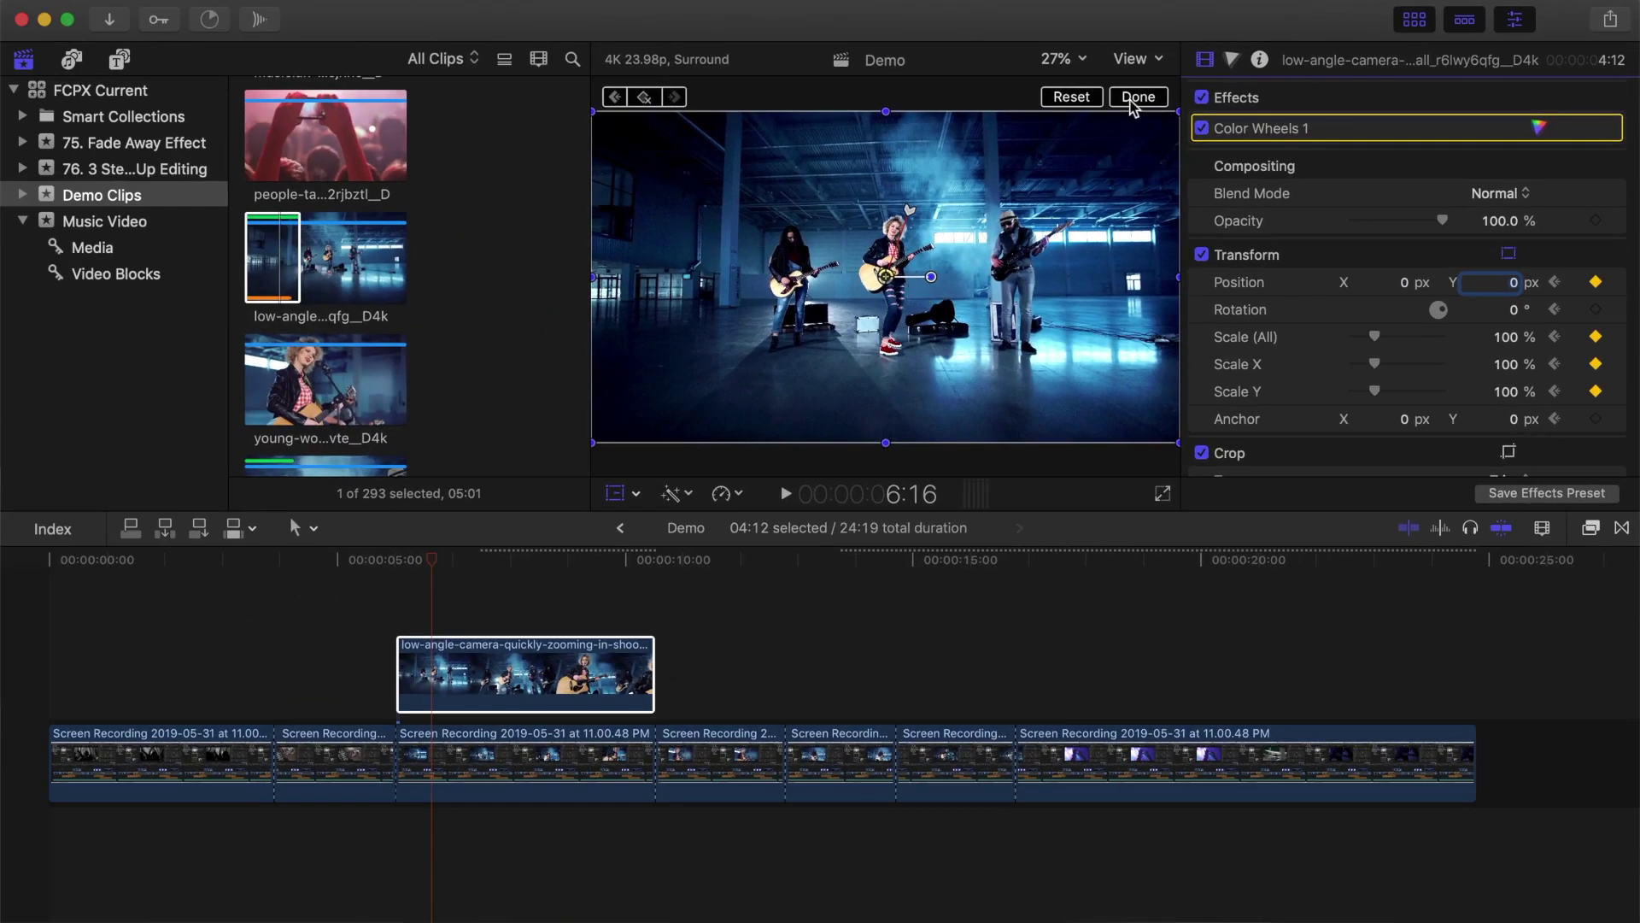
click(1137, 97)
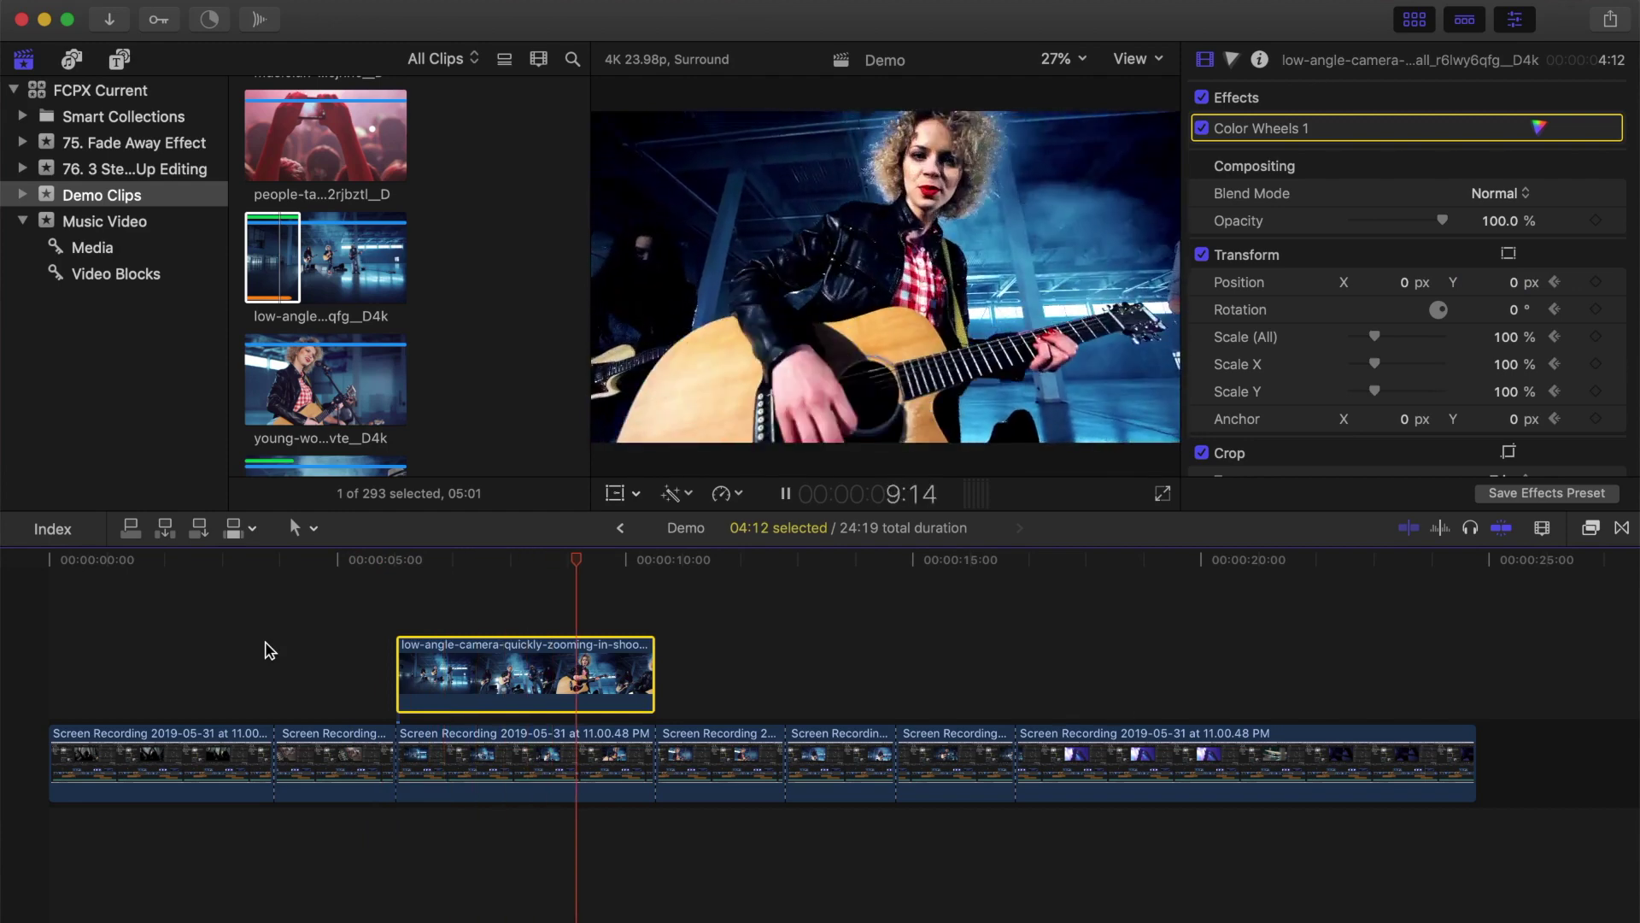
key(space)
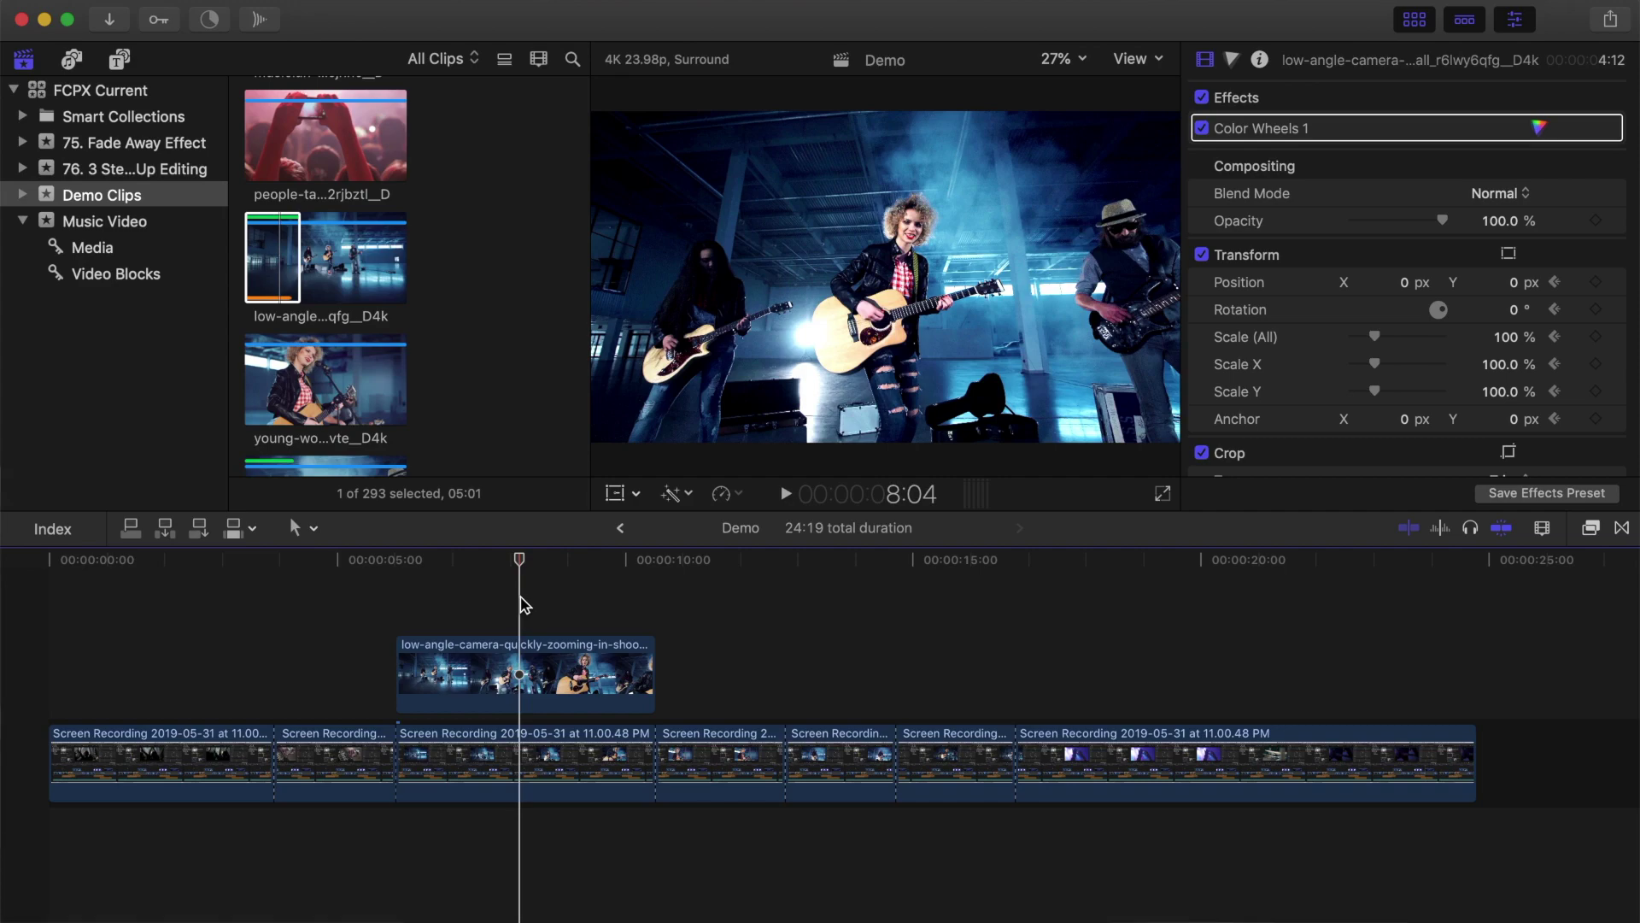
Step: Save a 'Zoom' preset in Test, excluding Color Wheels 1 and keeping original keyframe timing
click(523, 681)
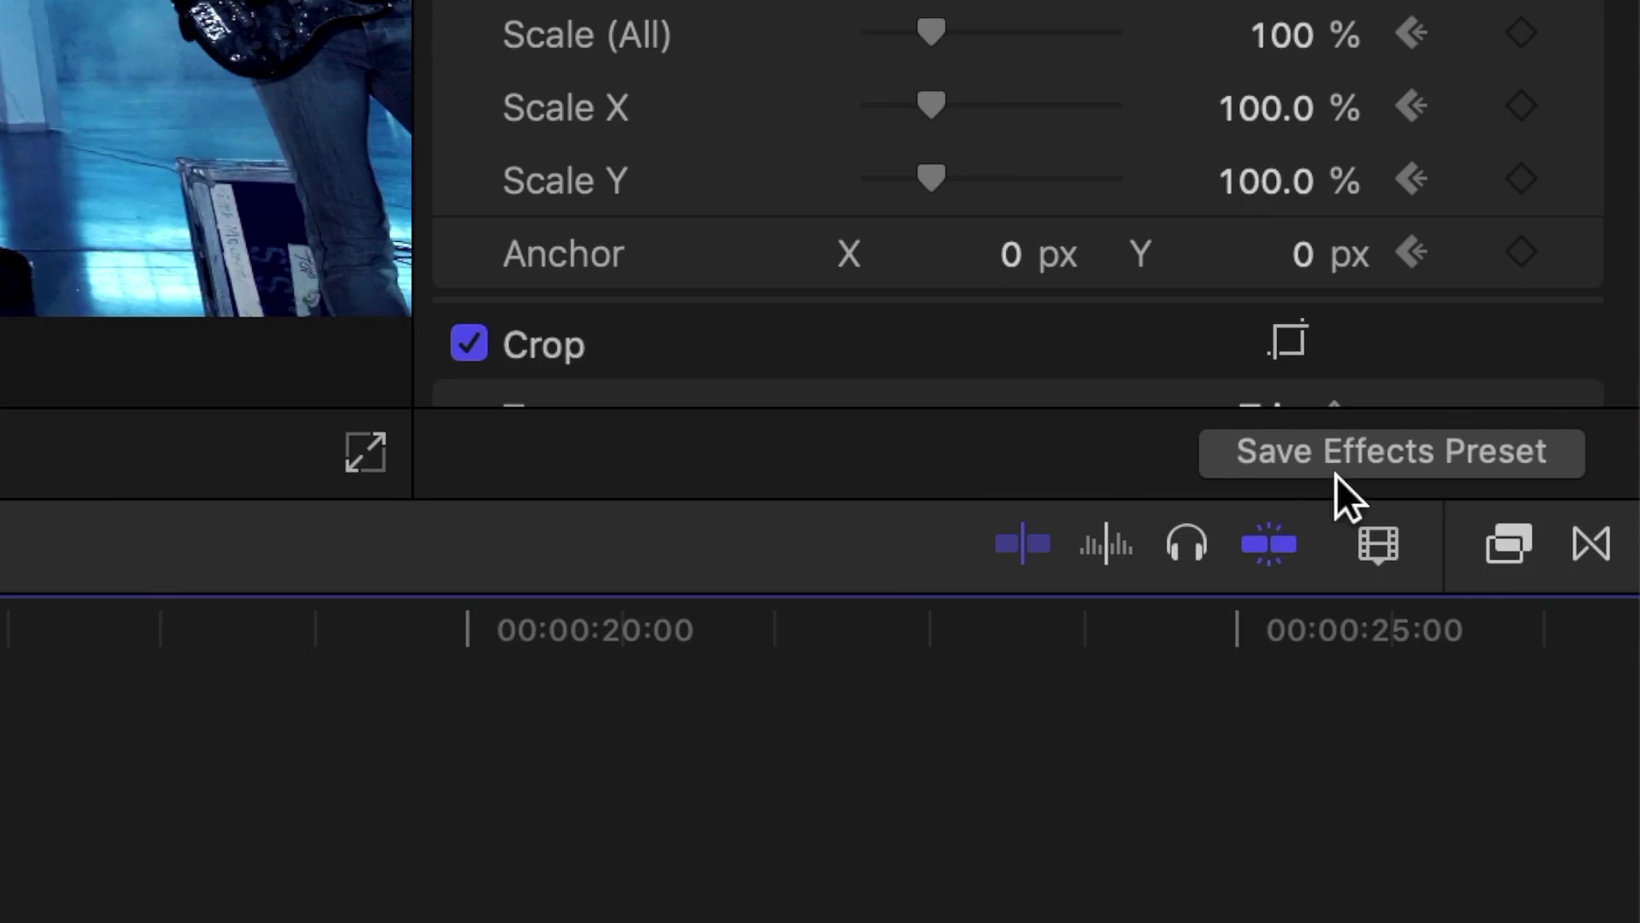
click(1336, 473)
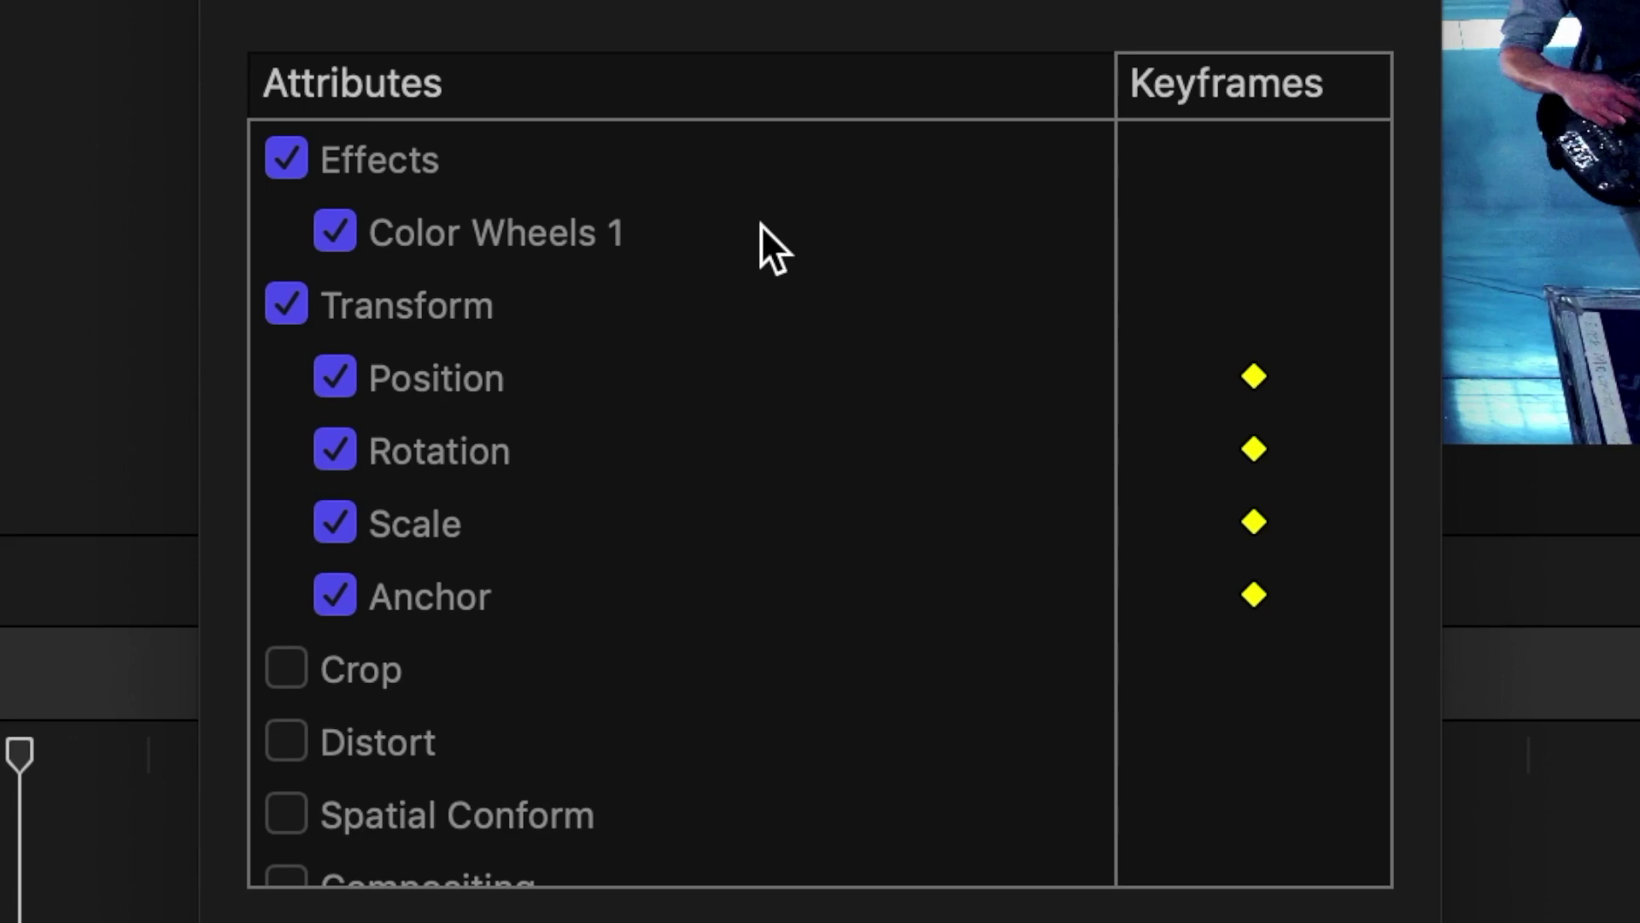
click(342, 247)
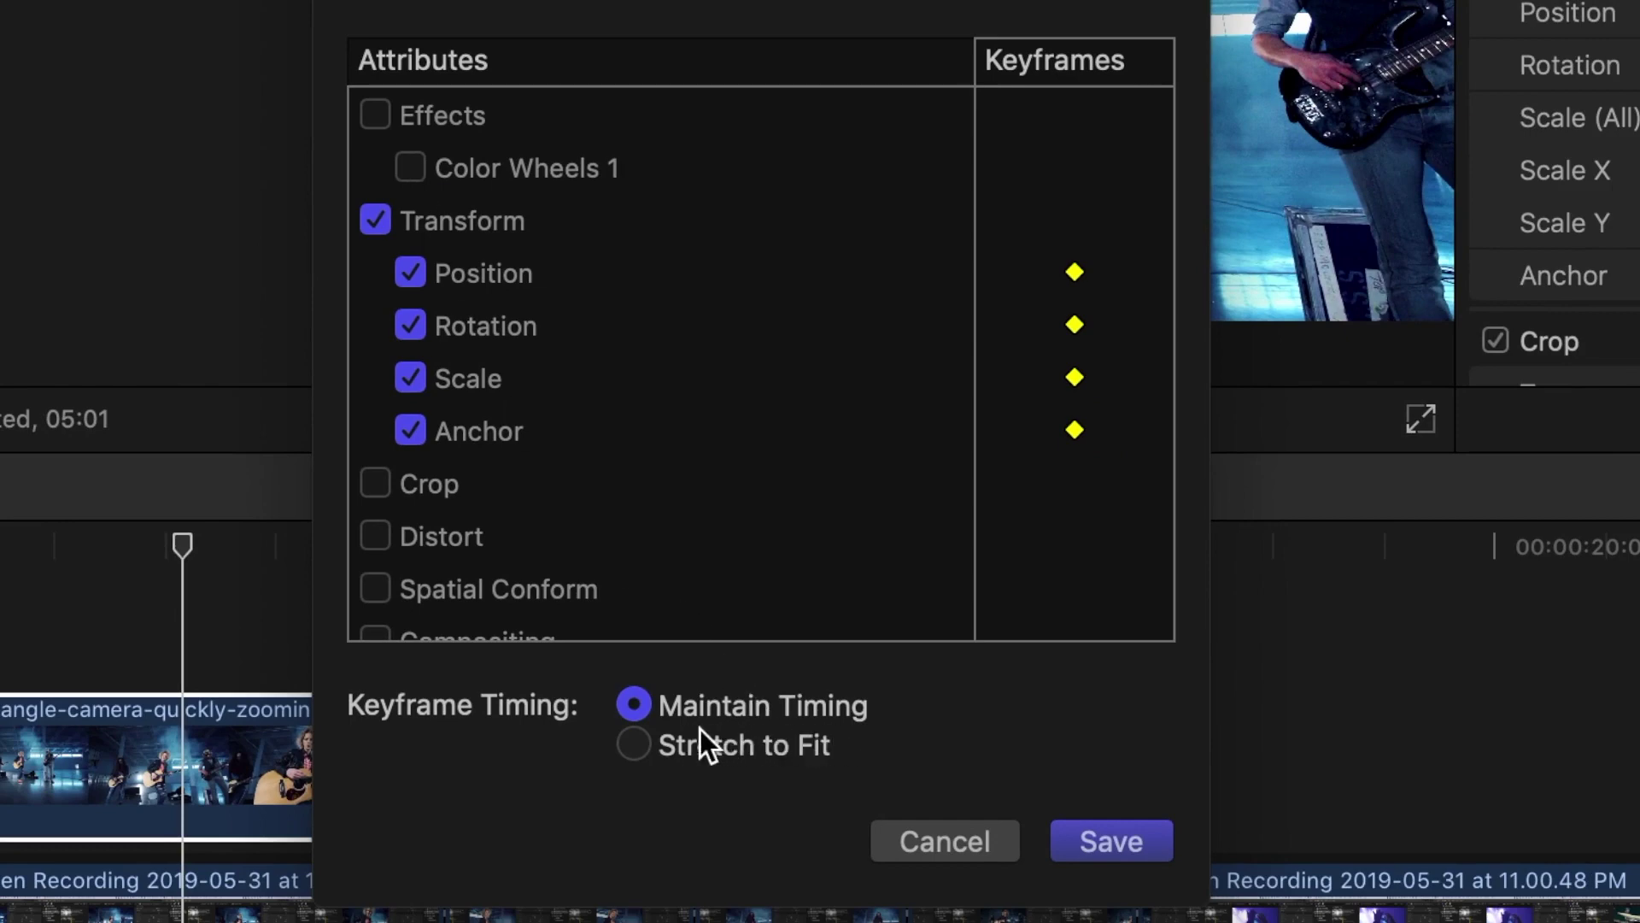
click(643, 710)
click(1111, 213)
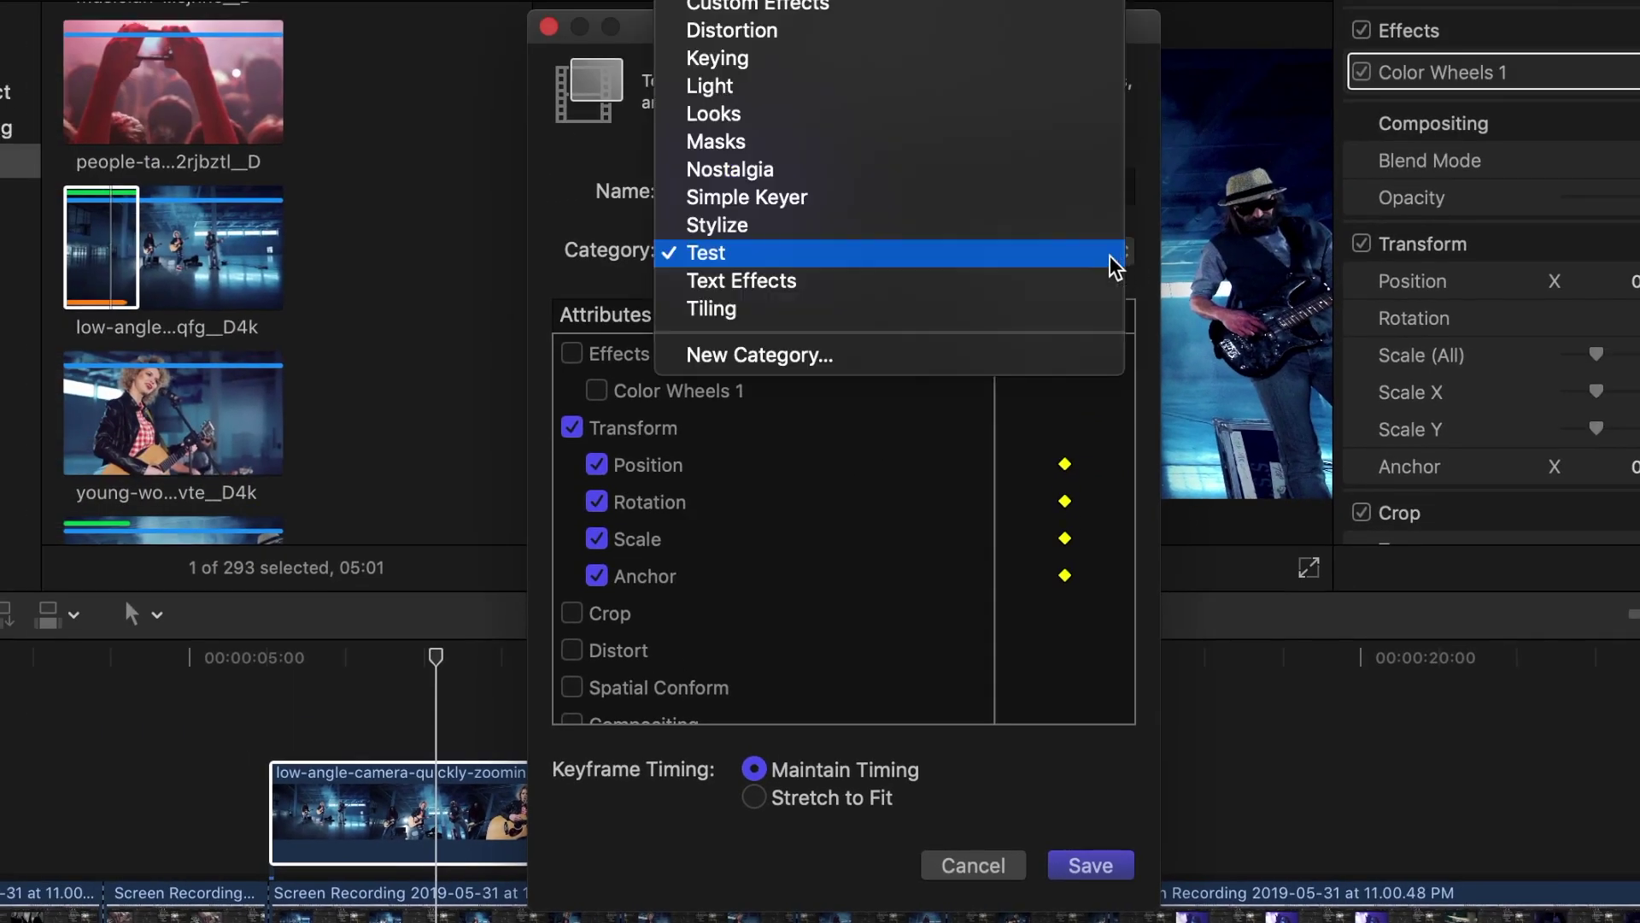
click(943, 263)
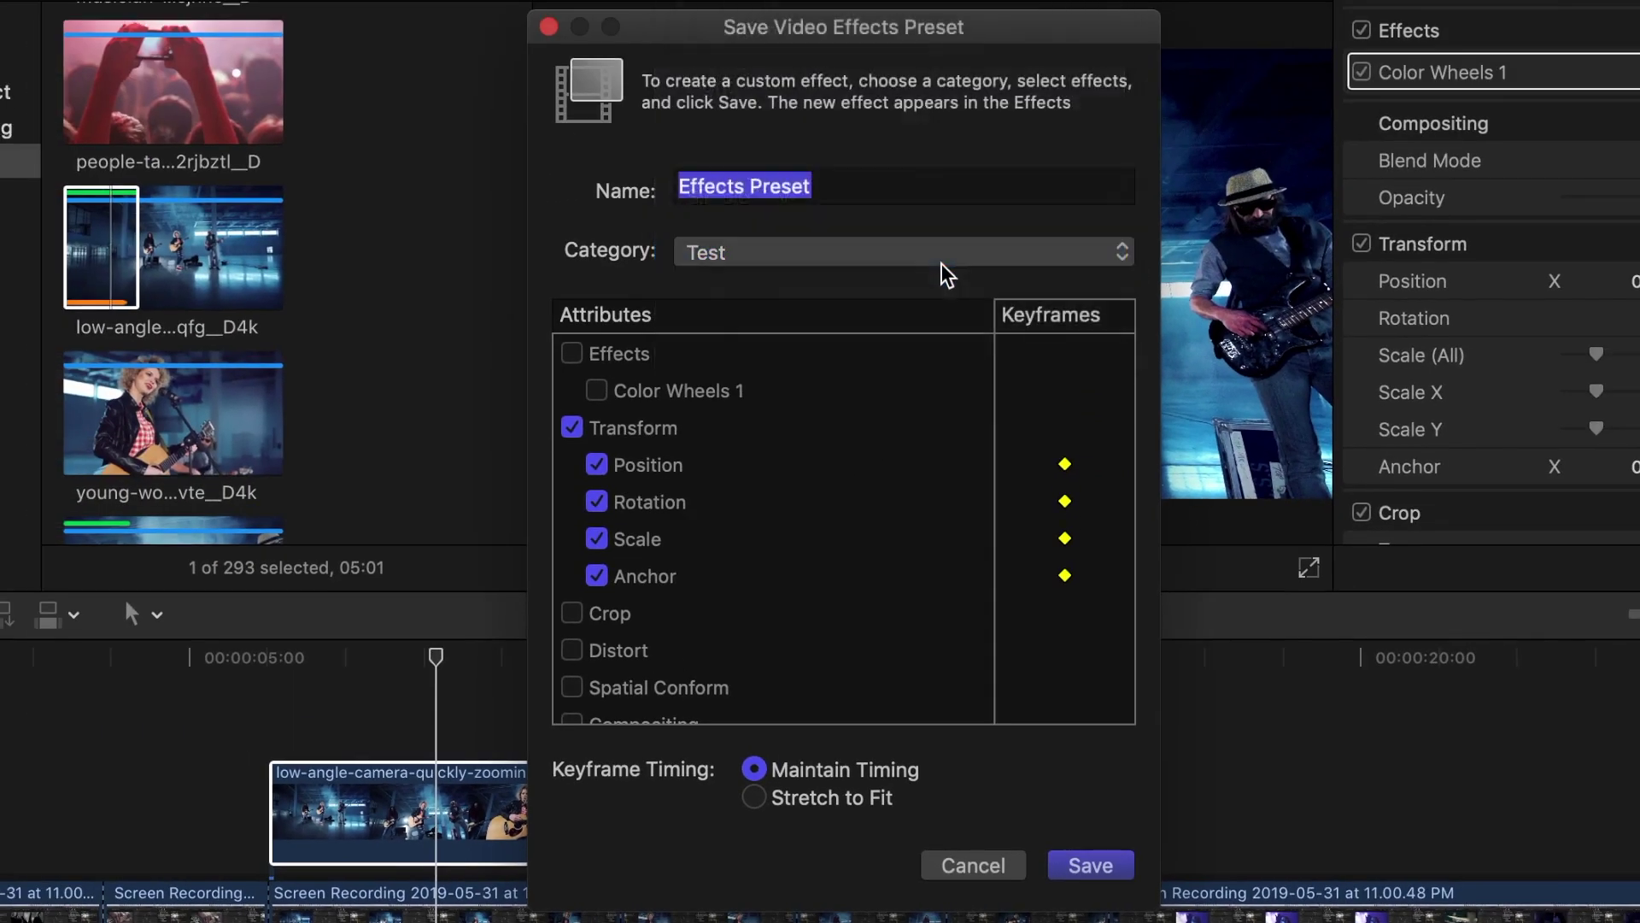
text(Zoom)
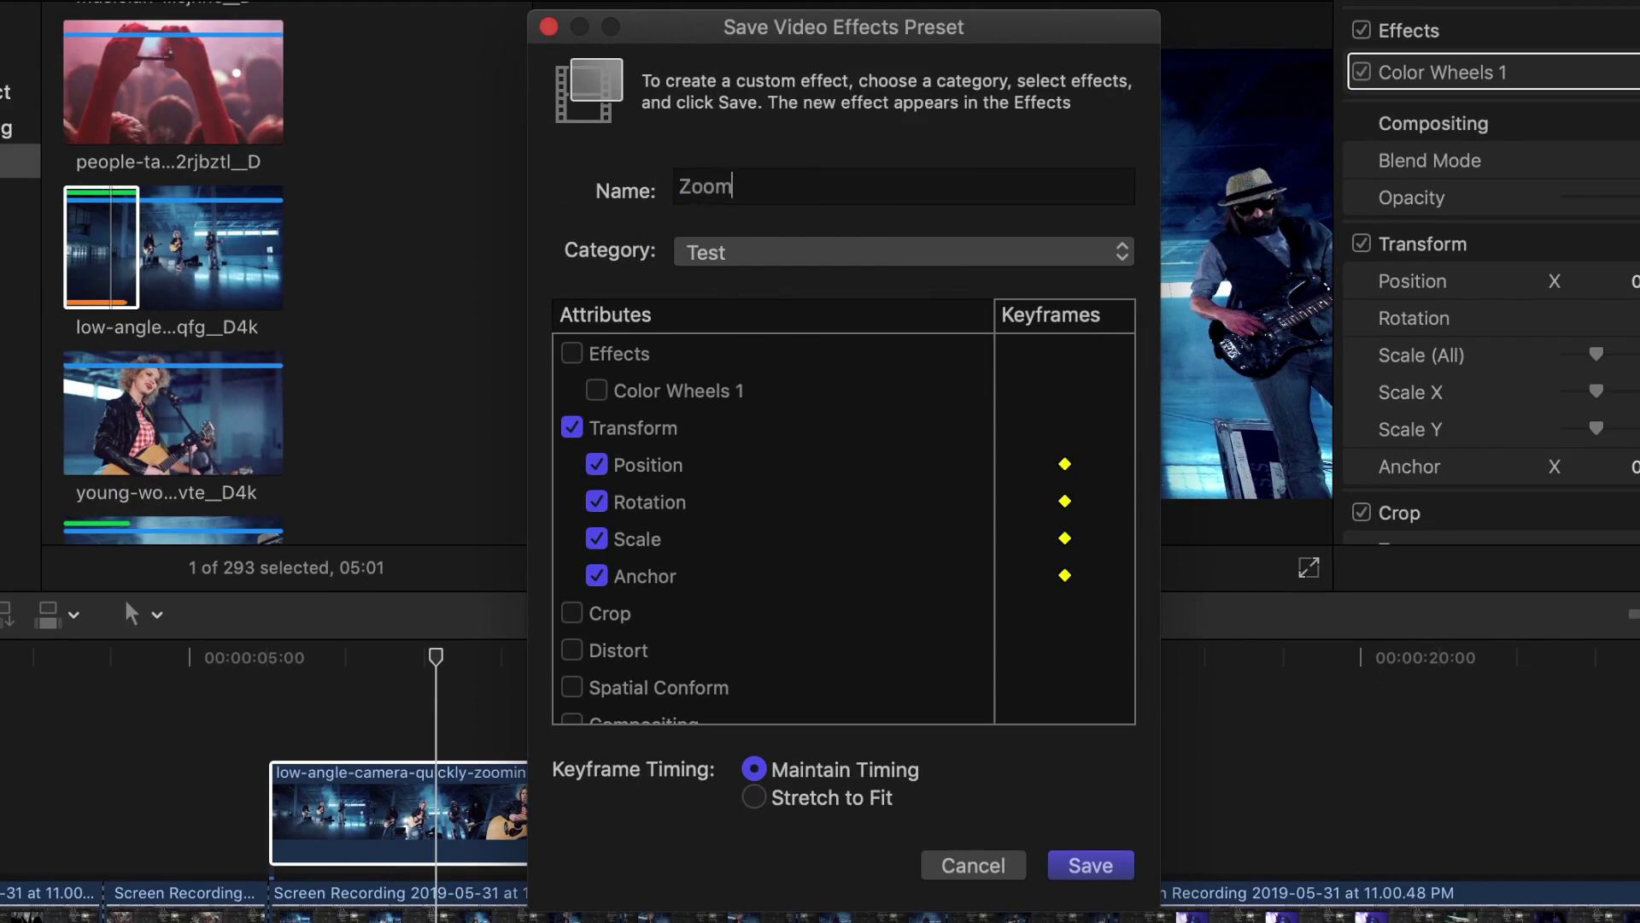
click(1089, 865)
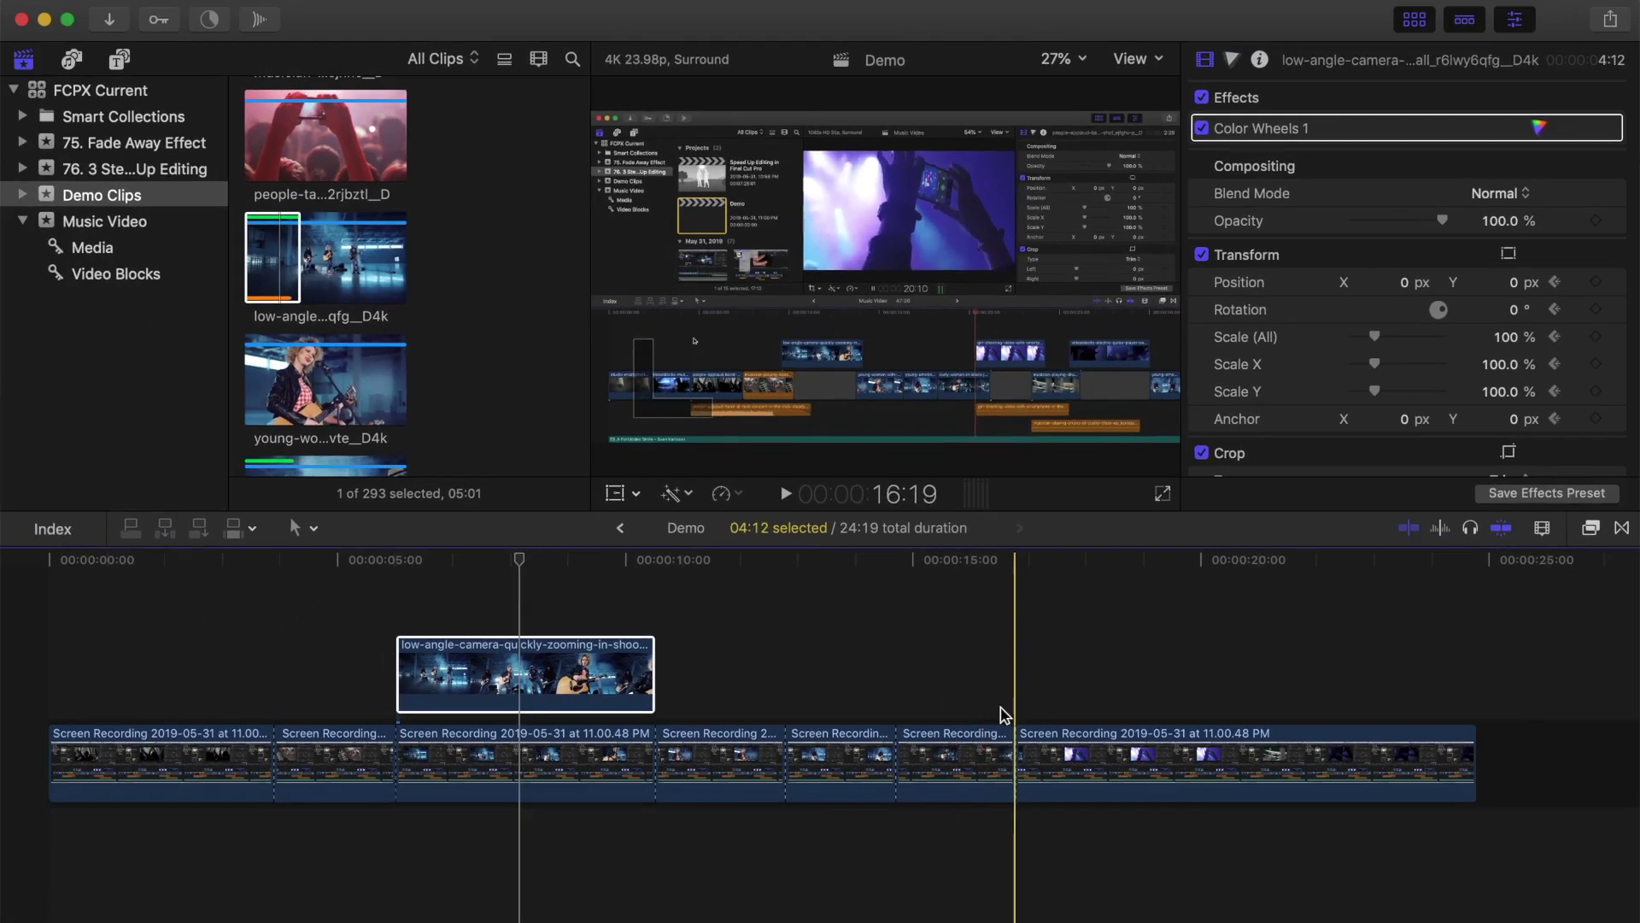
Step: Connect the young-emotional musician clip above the storyline and select it
scroll(443, 340, down, 4)
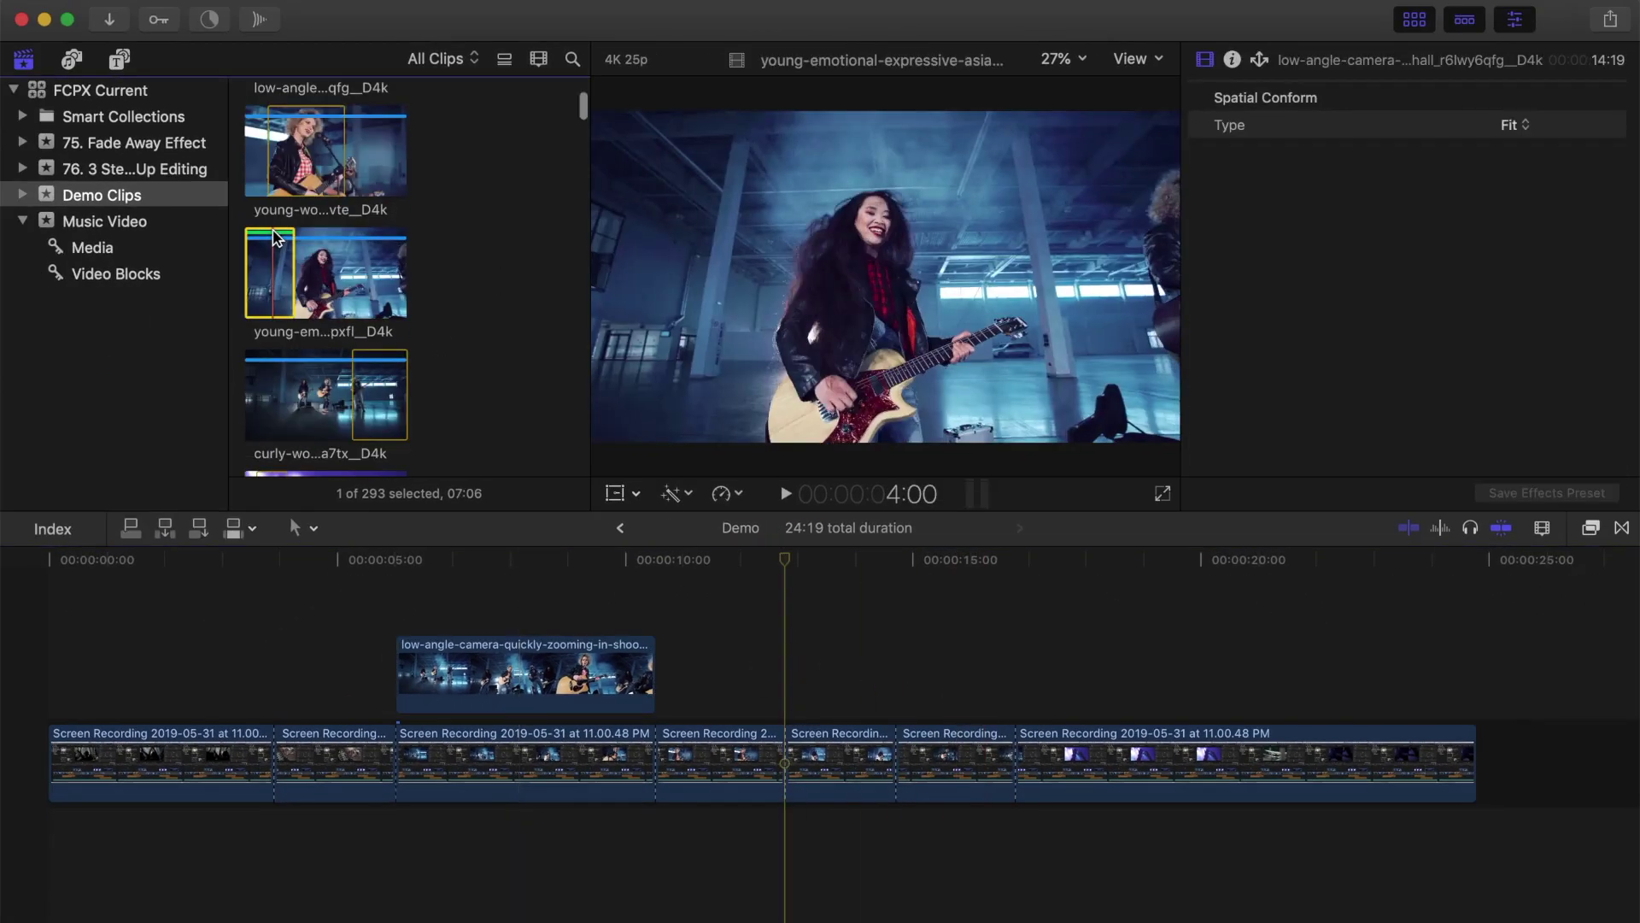
key(q)
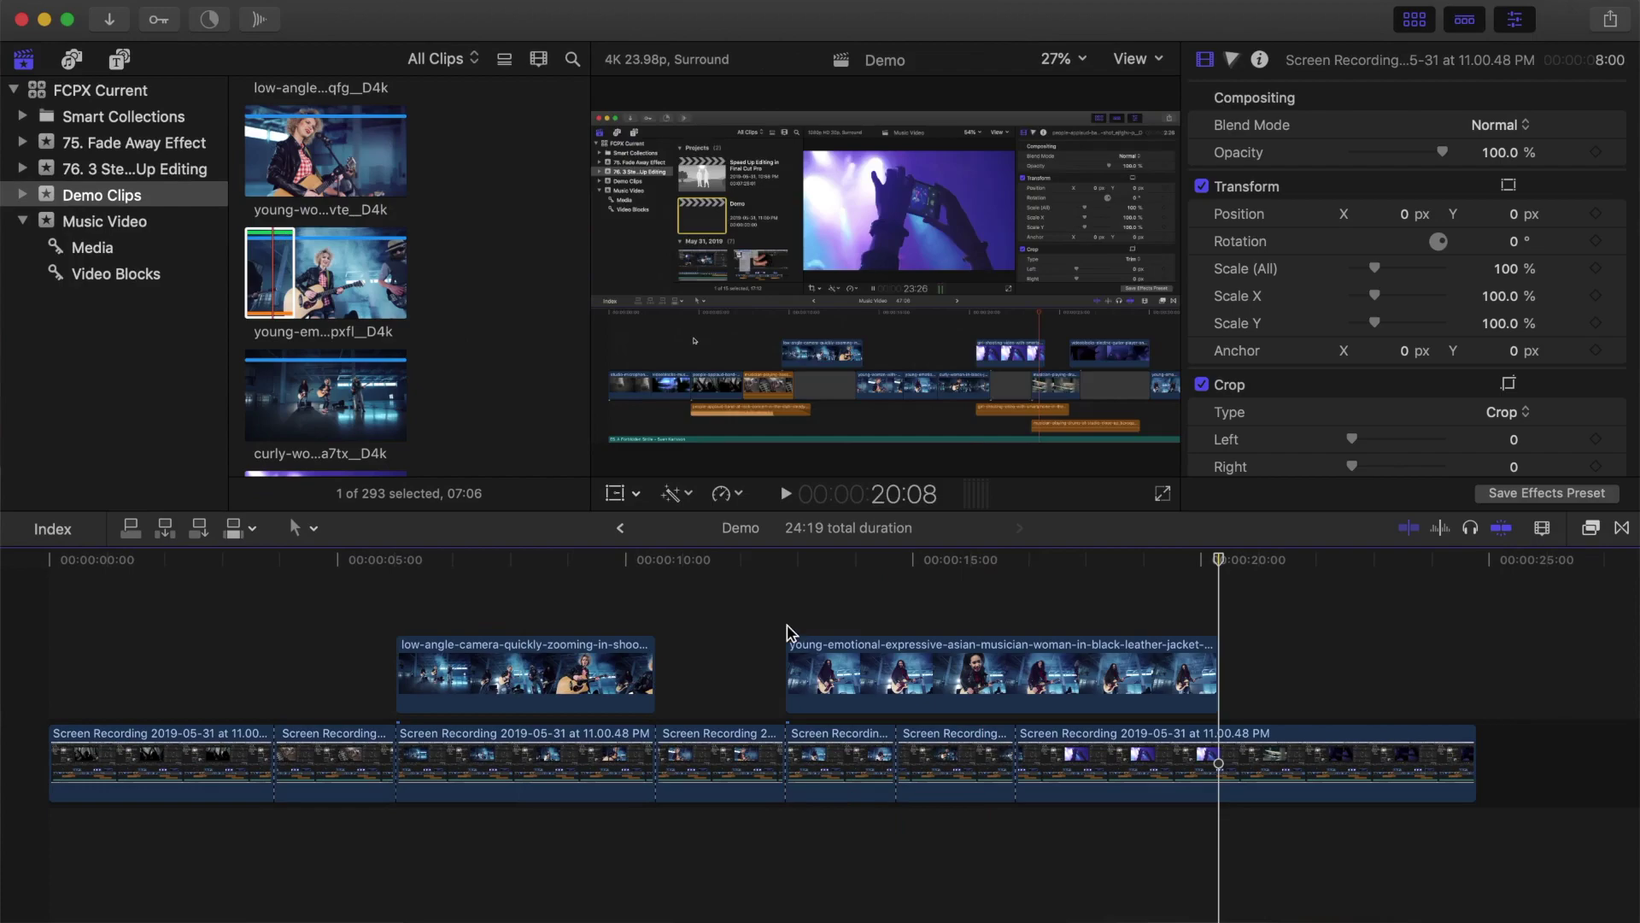
click(901, 674)
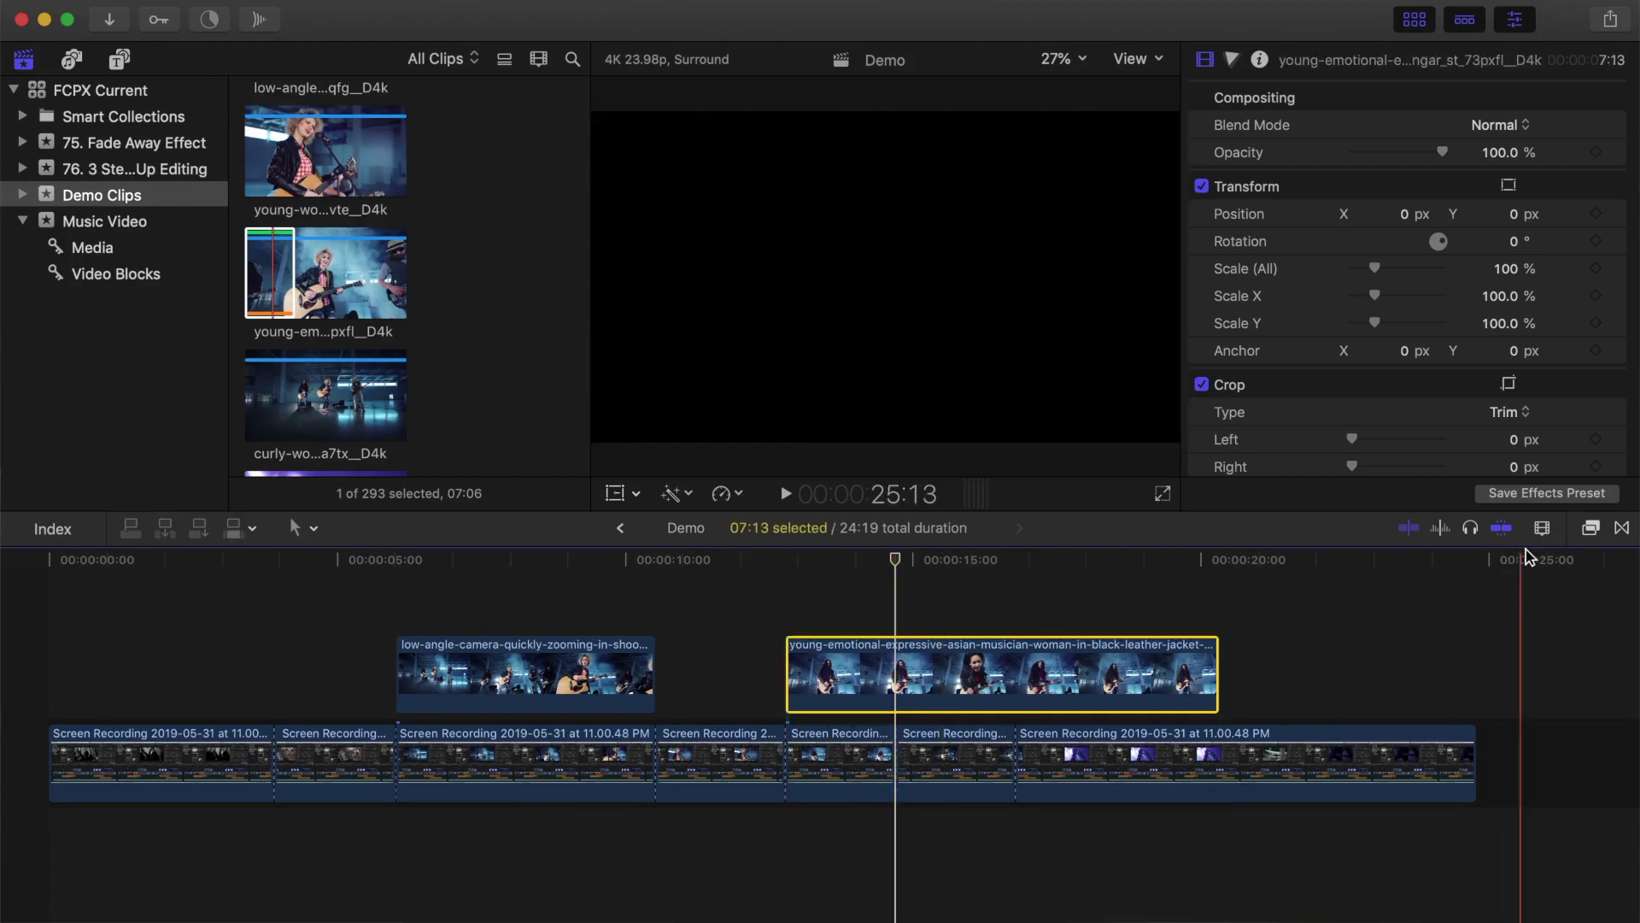
Step: Apply the Zoom effect from the Test category to the clip and play it back
click(1591, 527)
scroll(1122, 734, down, 10)
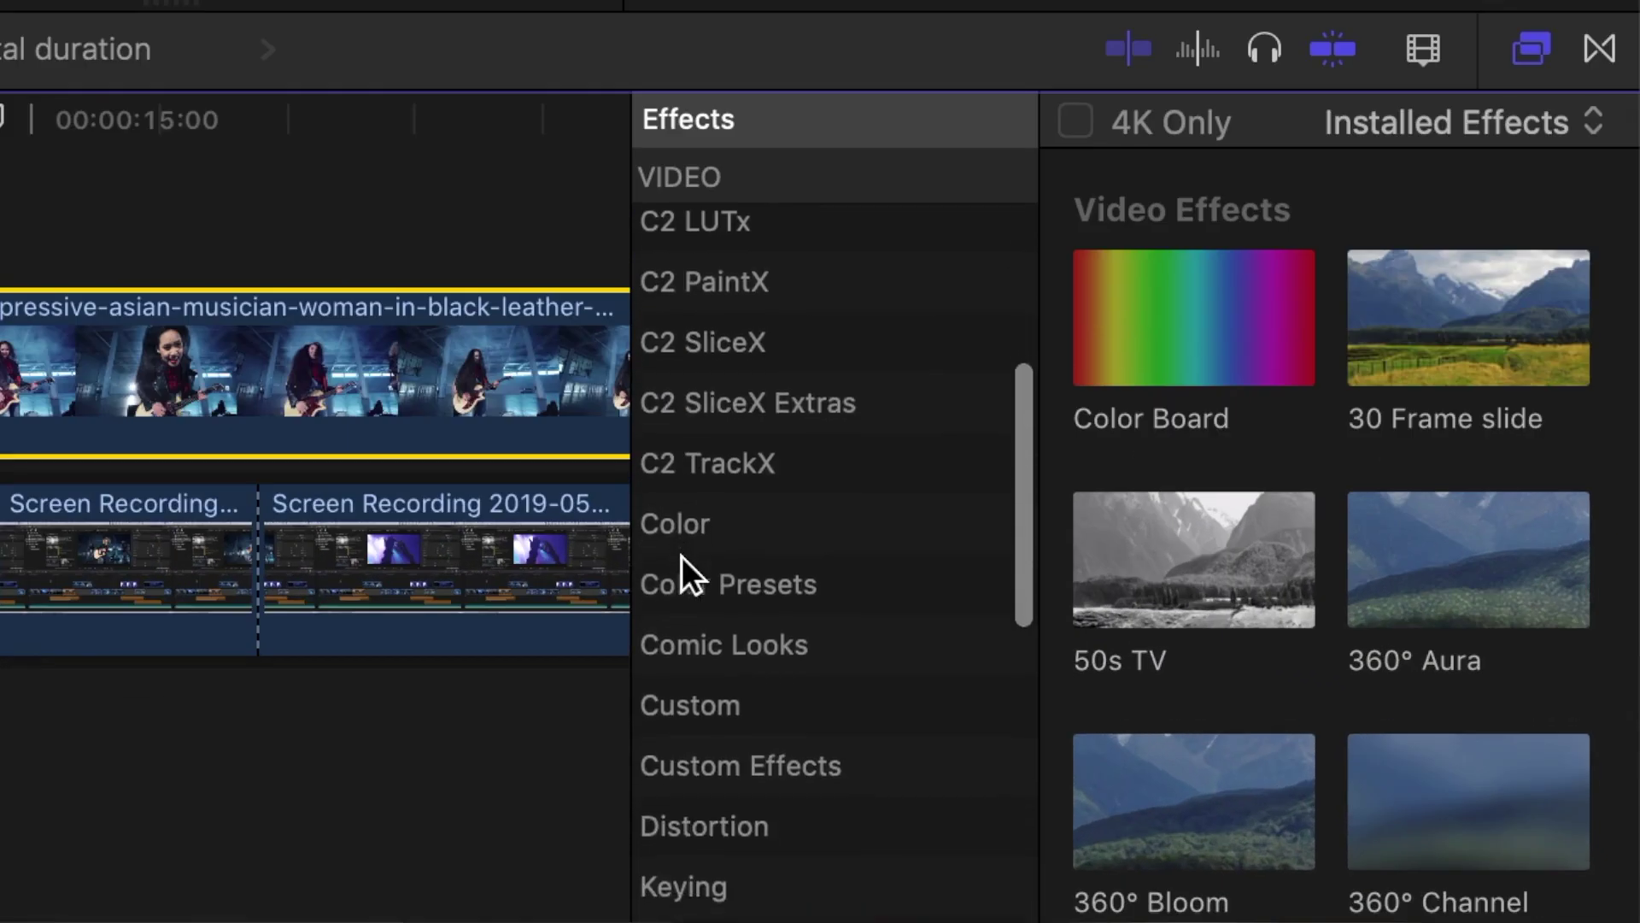
click(1121, 734)
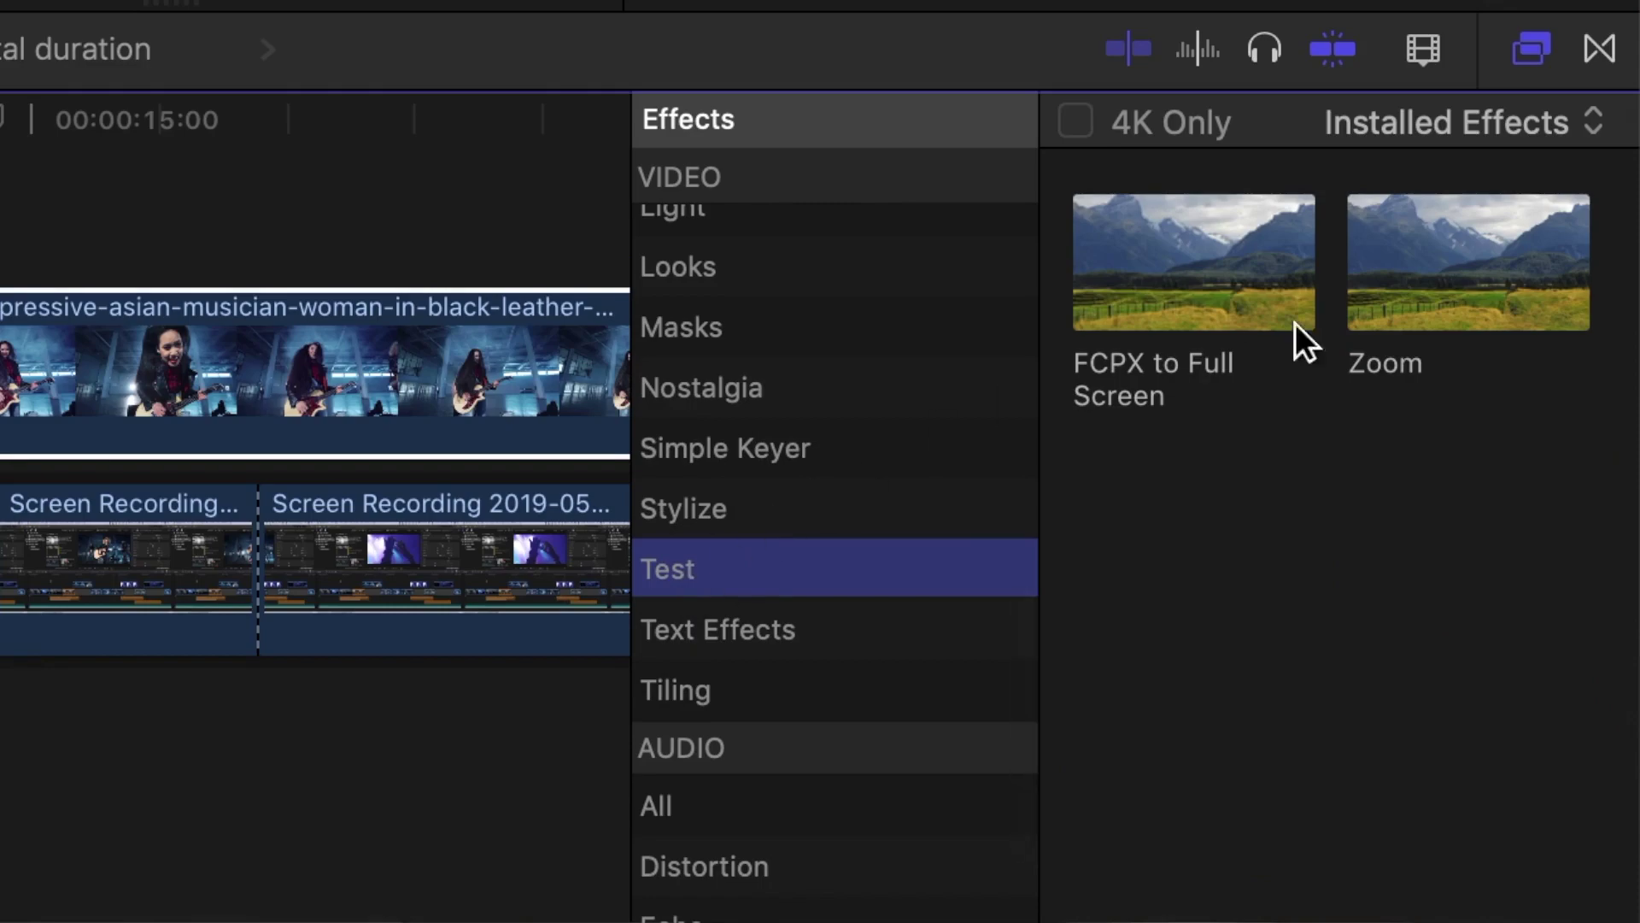
drag(1405, 281, 0, 404)
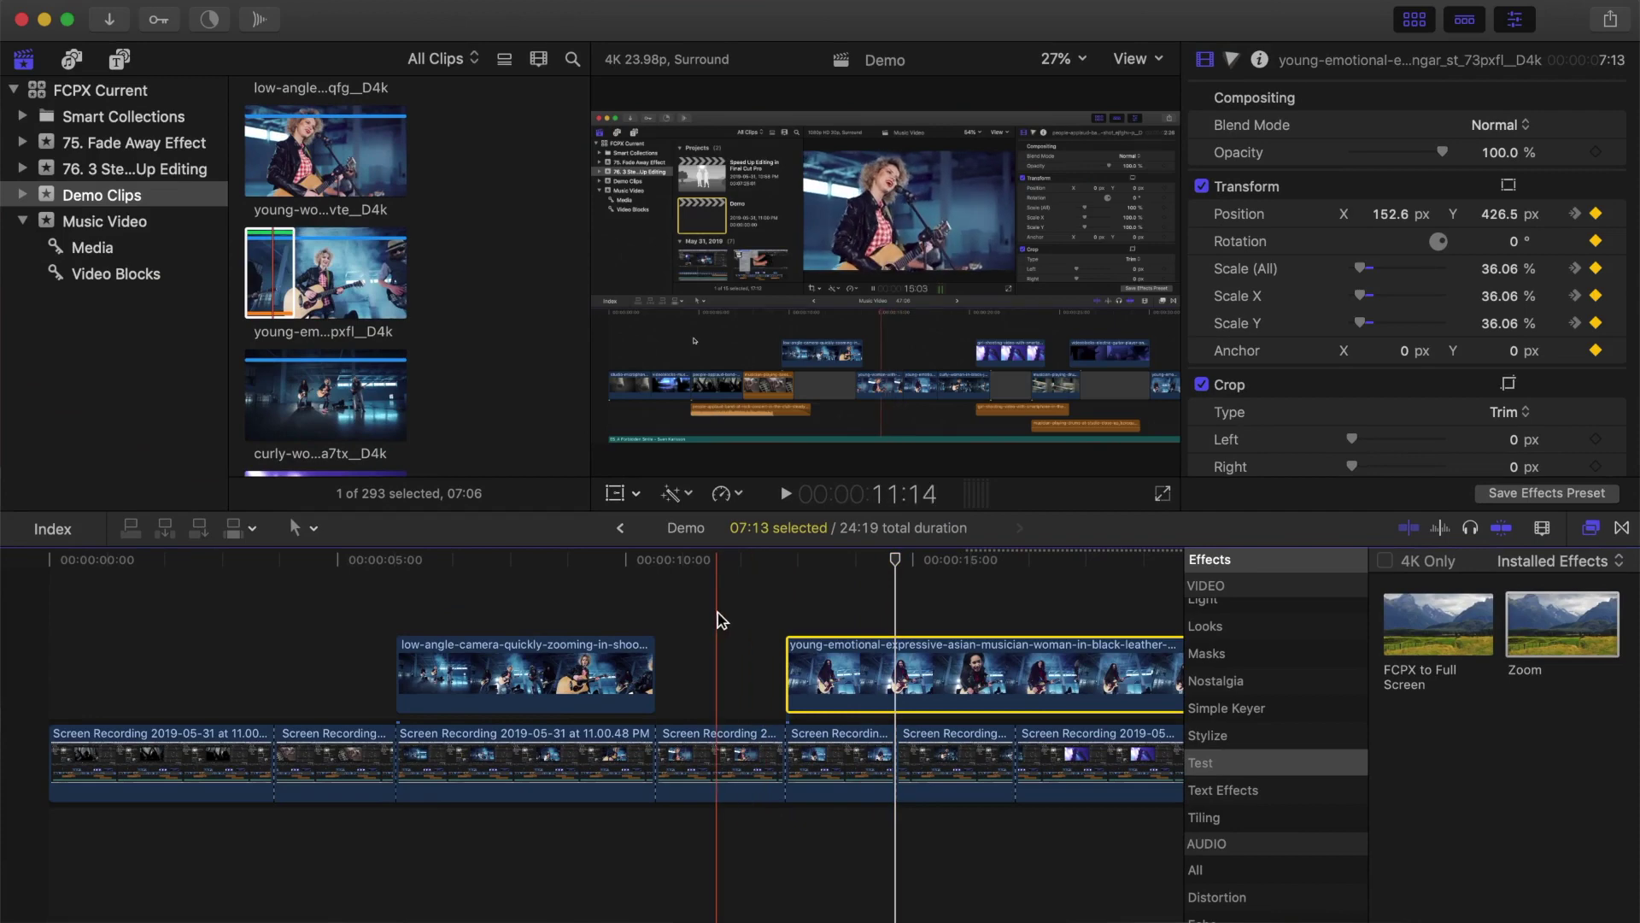
key(space)
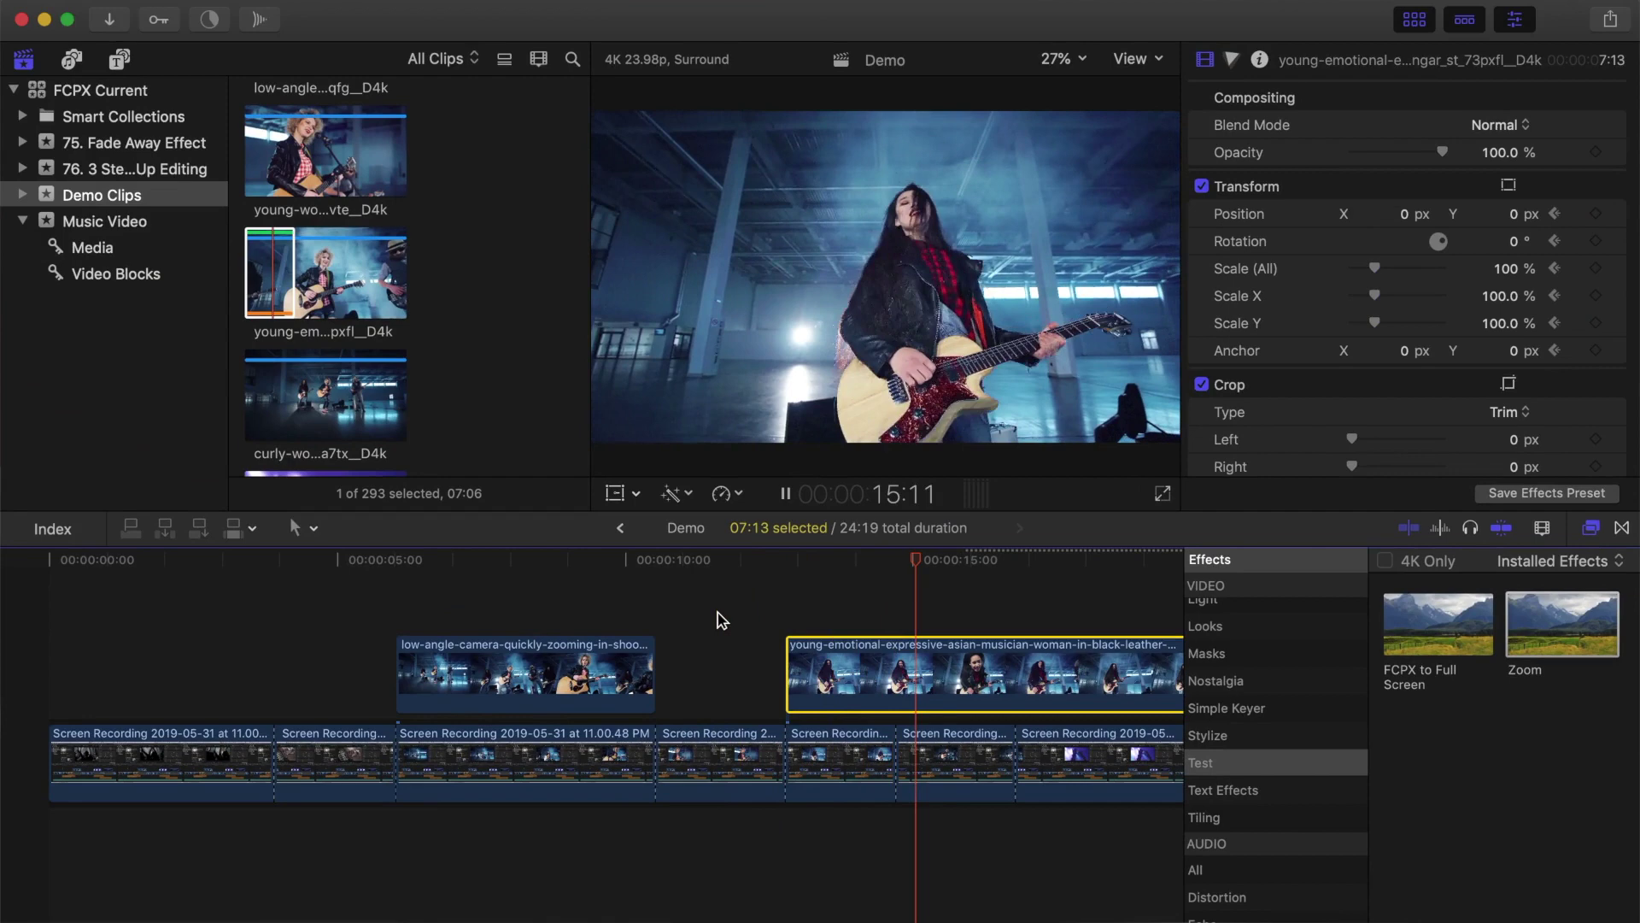
key(space)
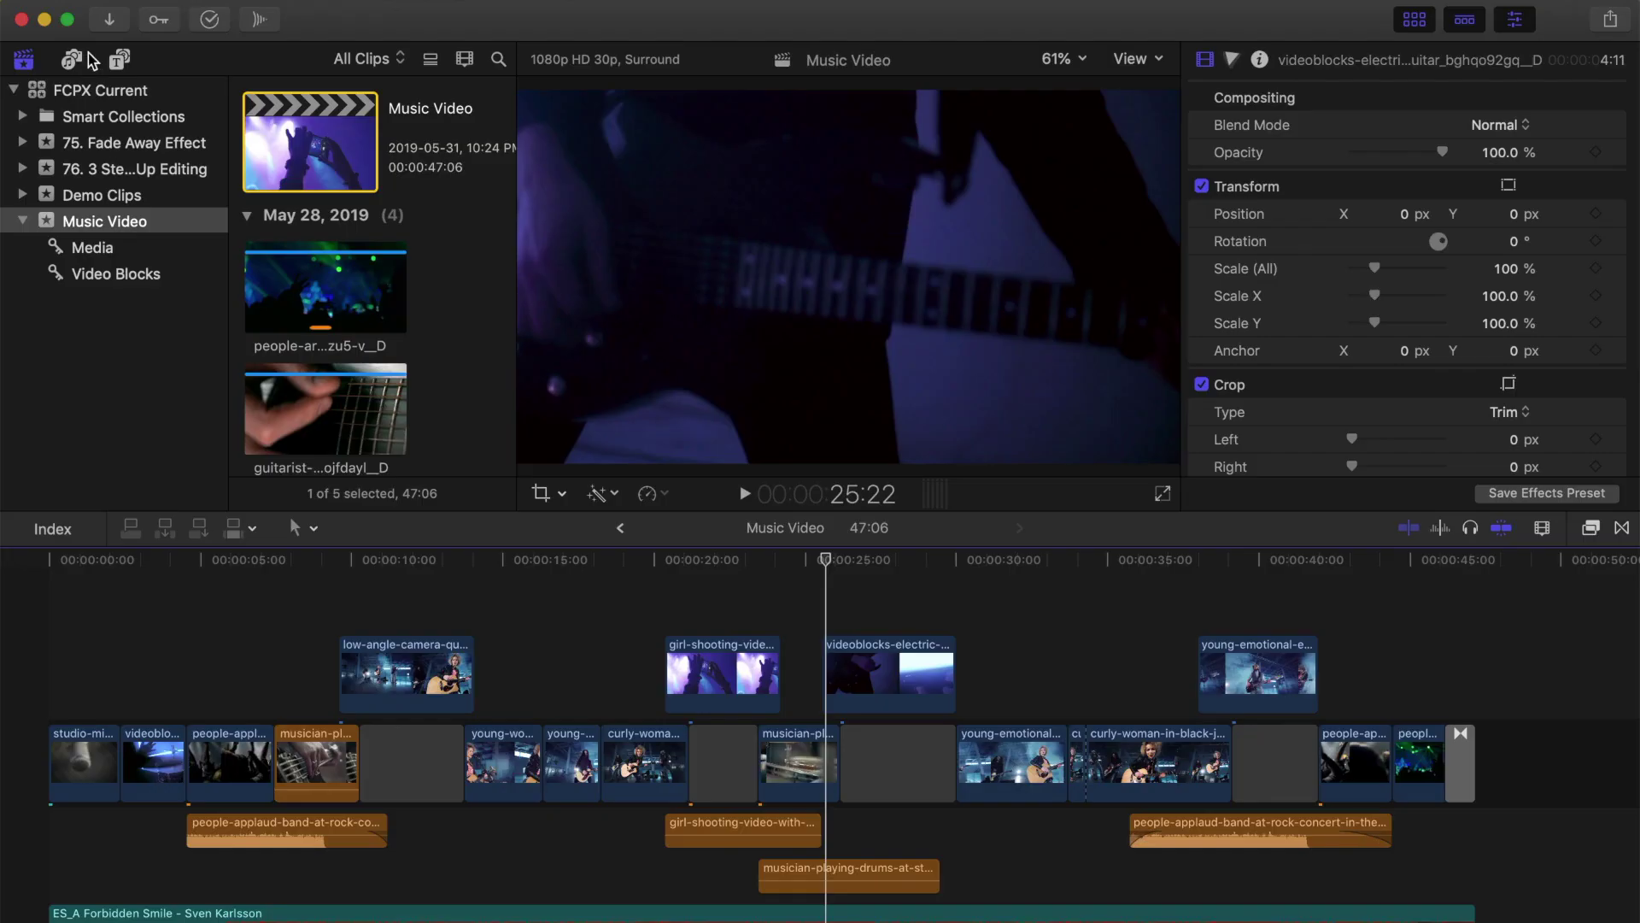
Step: Select the young-emotional and low-angle files for import, transcoding to proxy media only
click(107, 17)
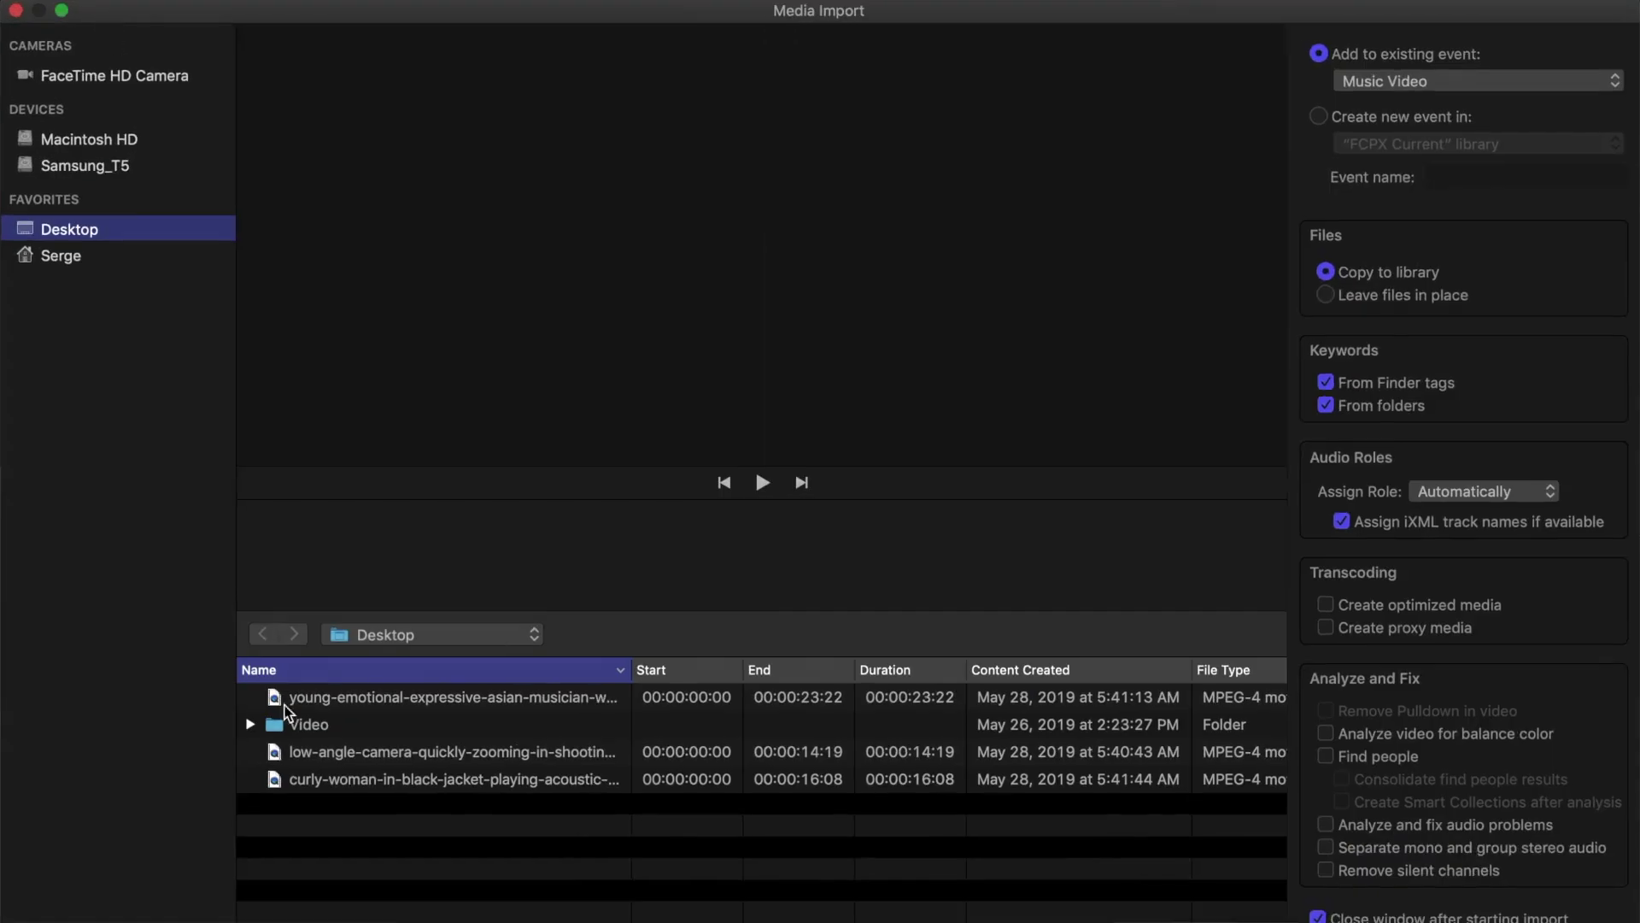
click(316, 703)
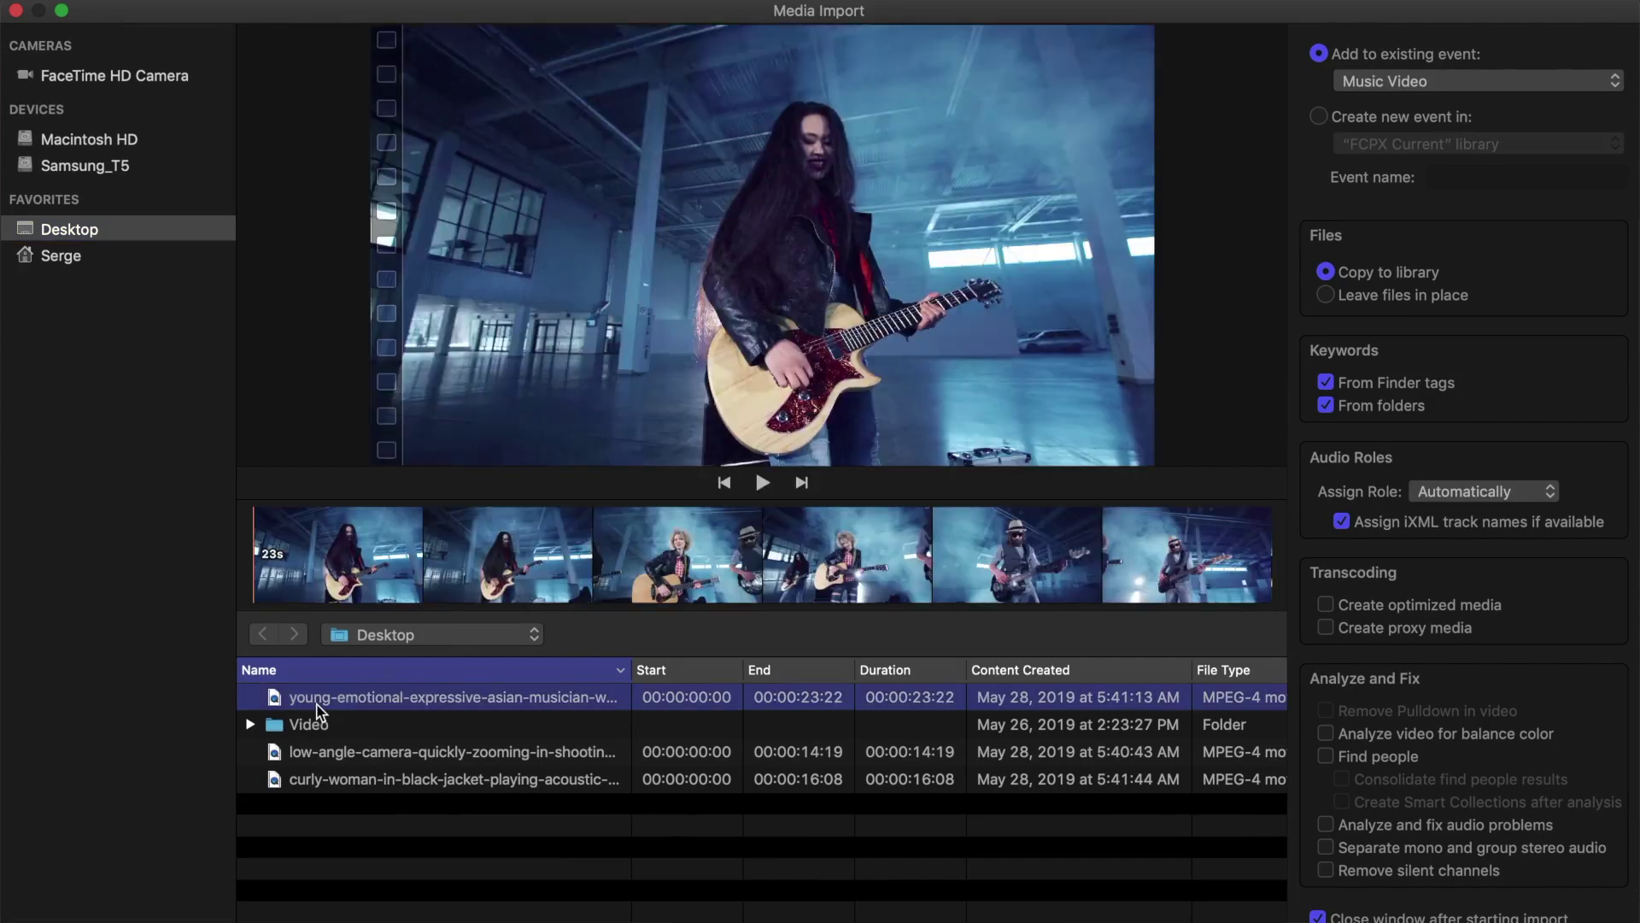
super+click(334, 752)
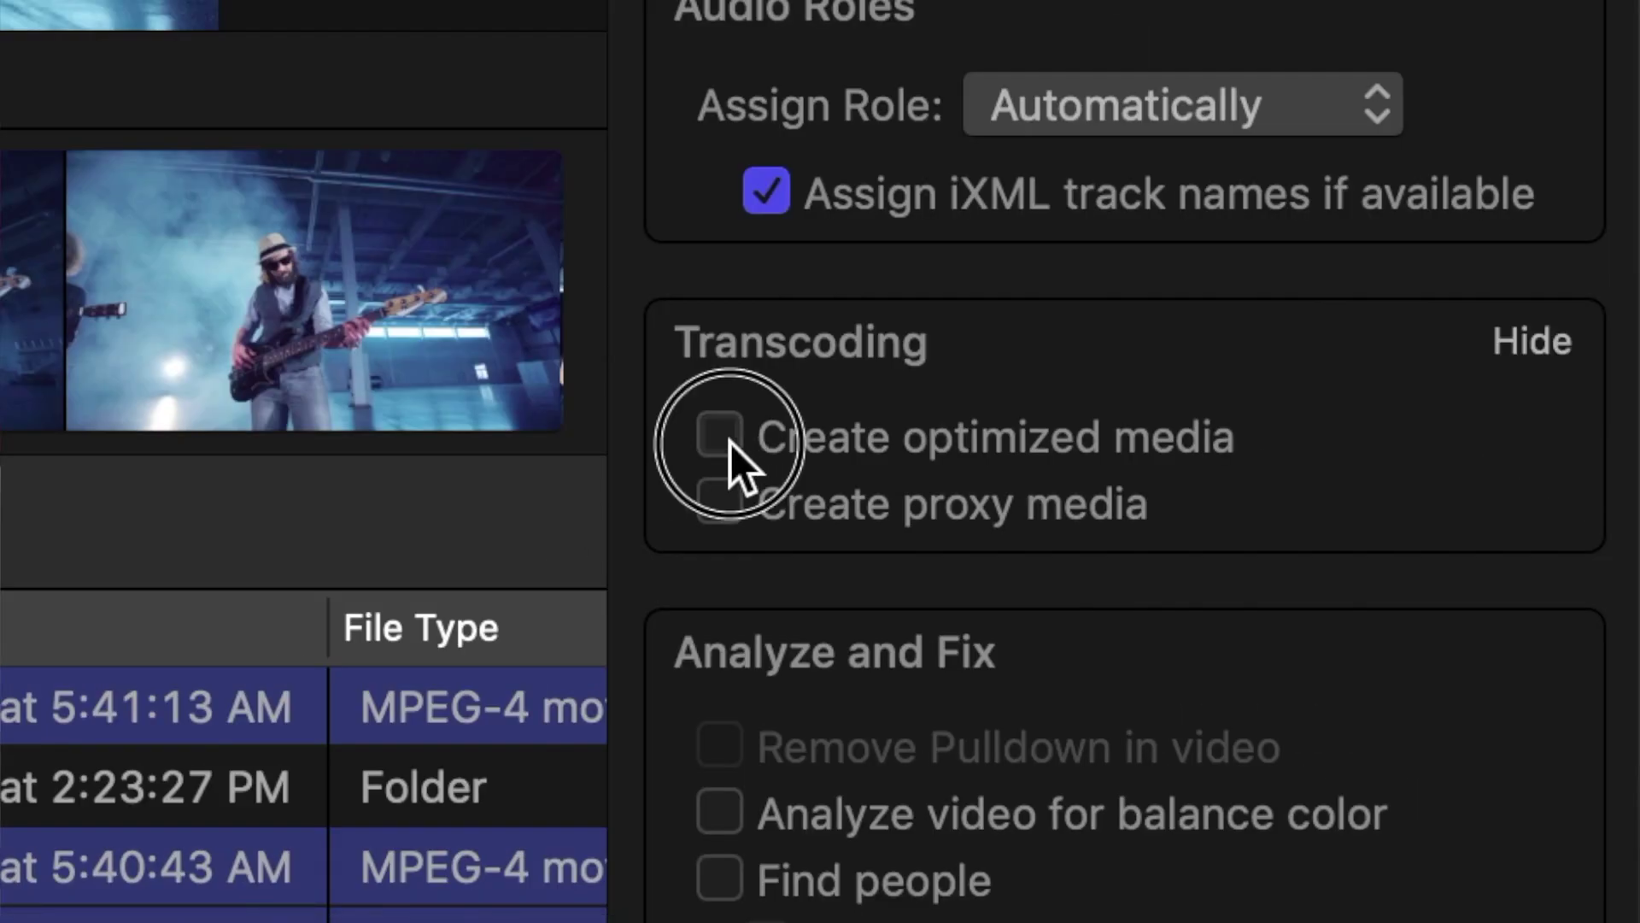
click(1327, 605)
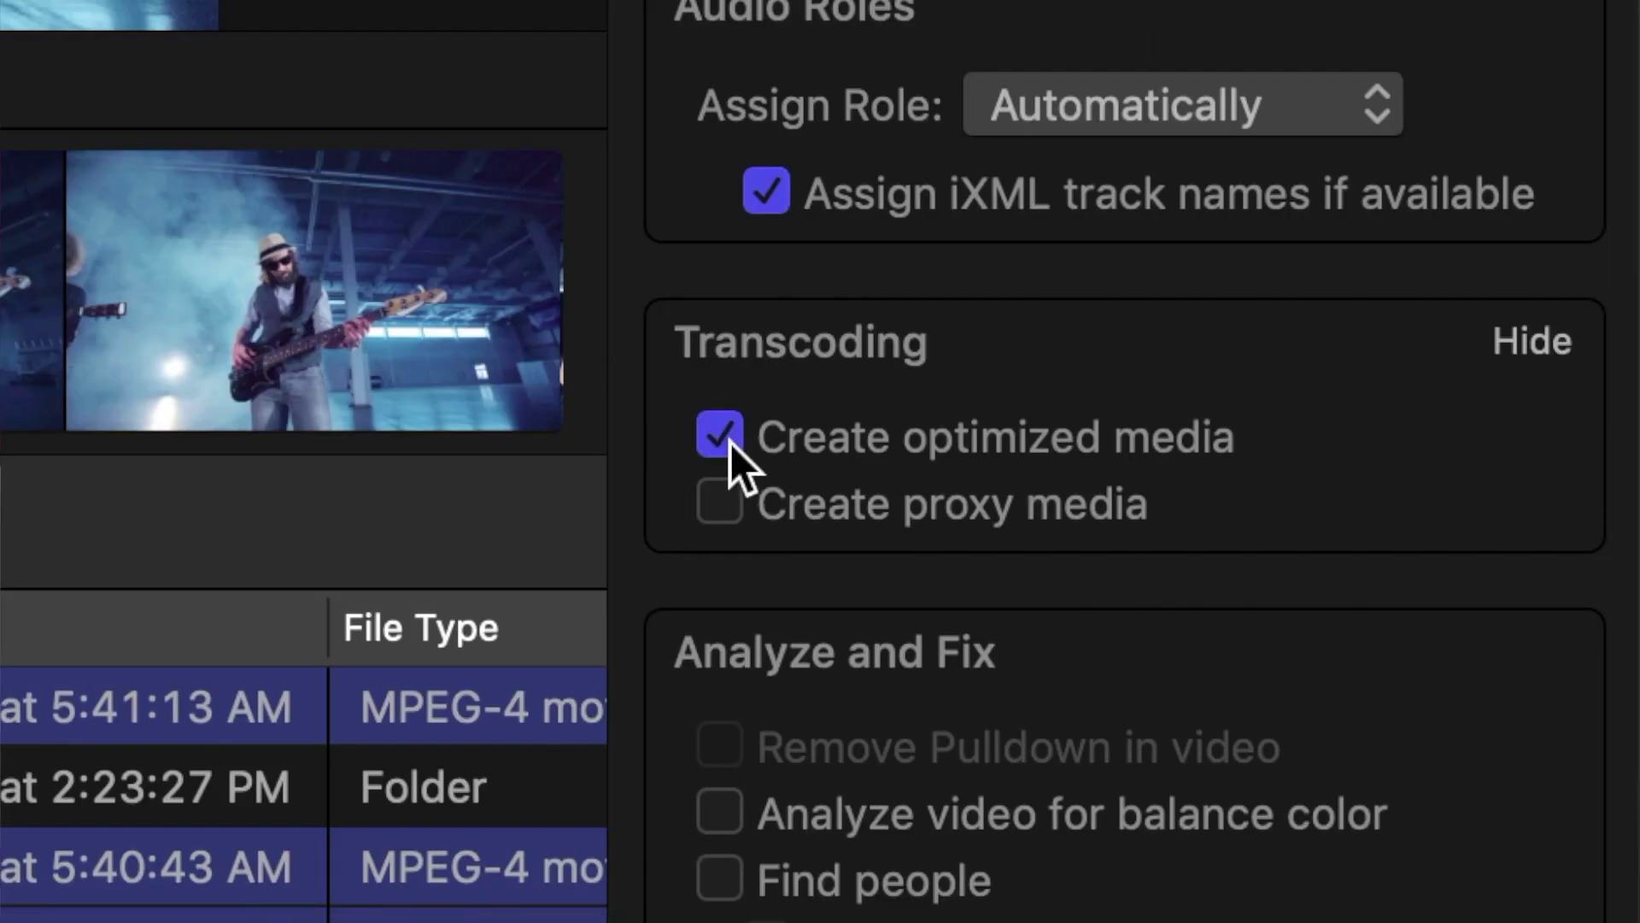
click(730, 443)
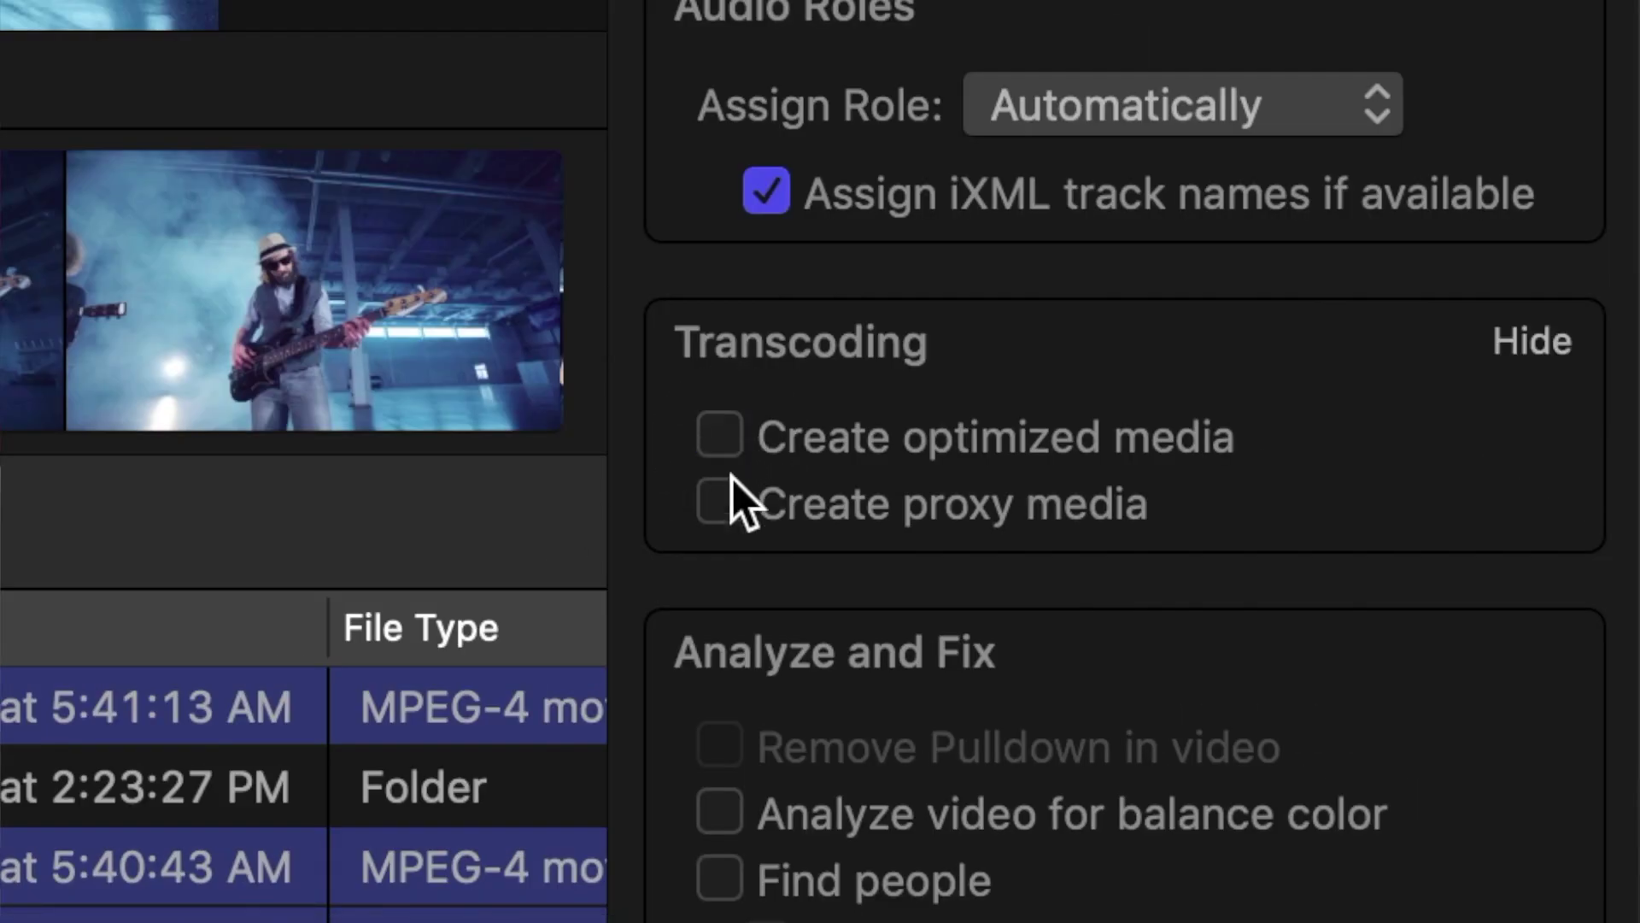
click(725, 523)
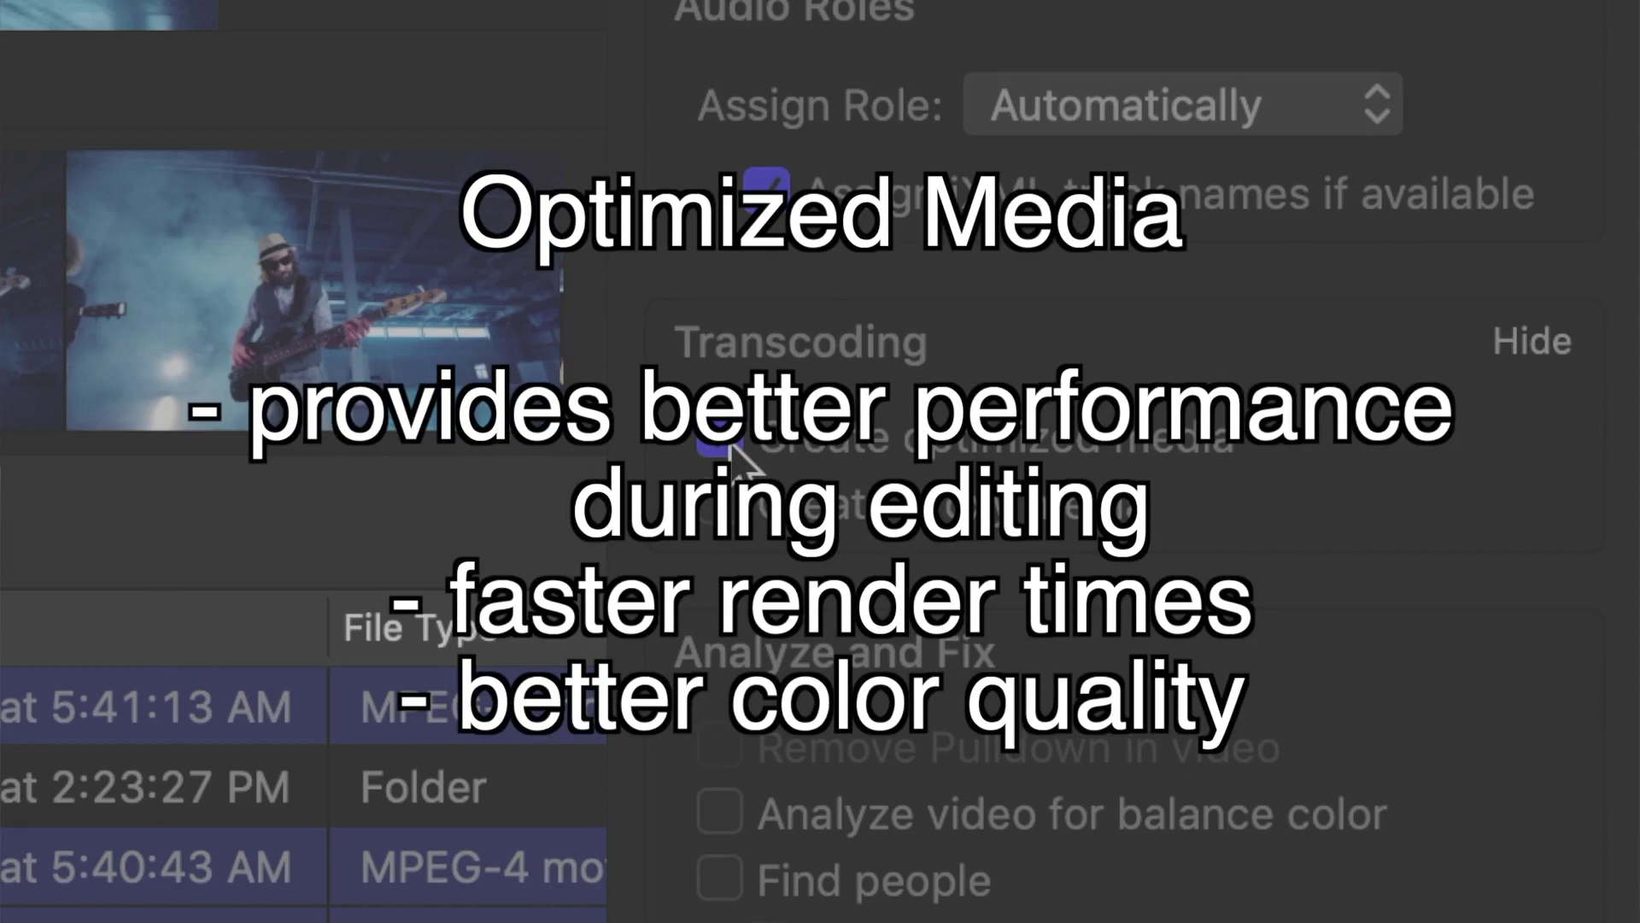
click(730, 443)
click(723, 517)
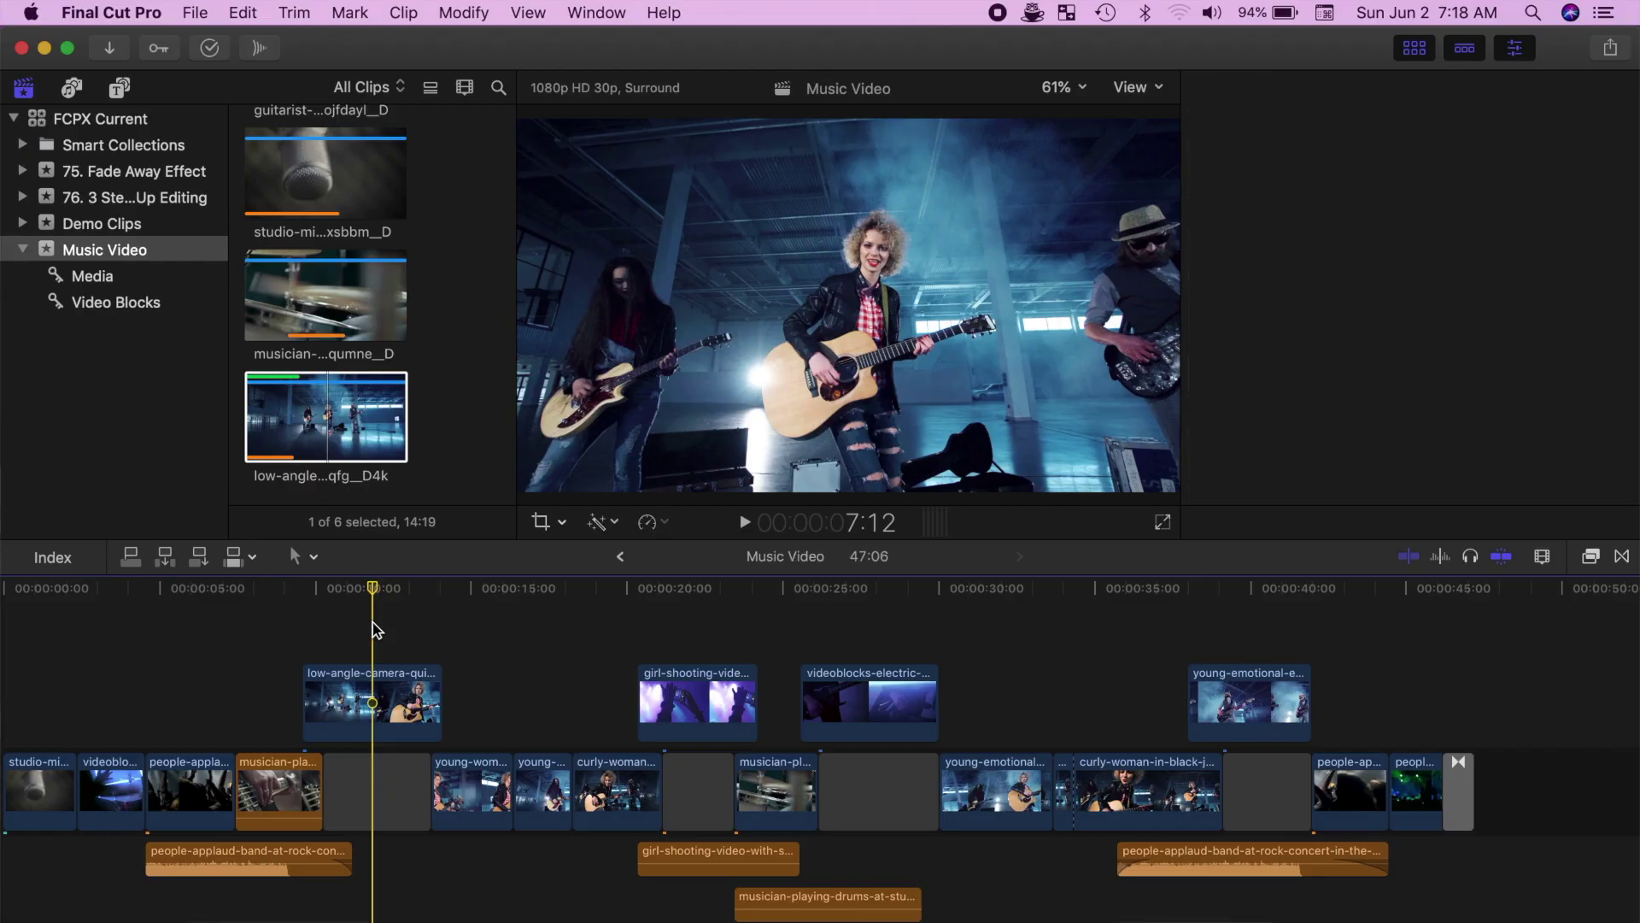
Step: Create proxy media for the low-angle clip via Transcode Media, then set the viewer to Proxy
click(323, 472)
click(327, 418)
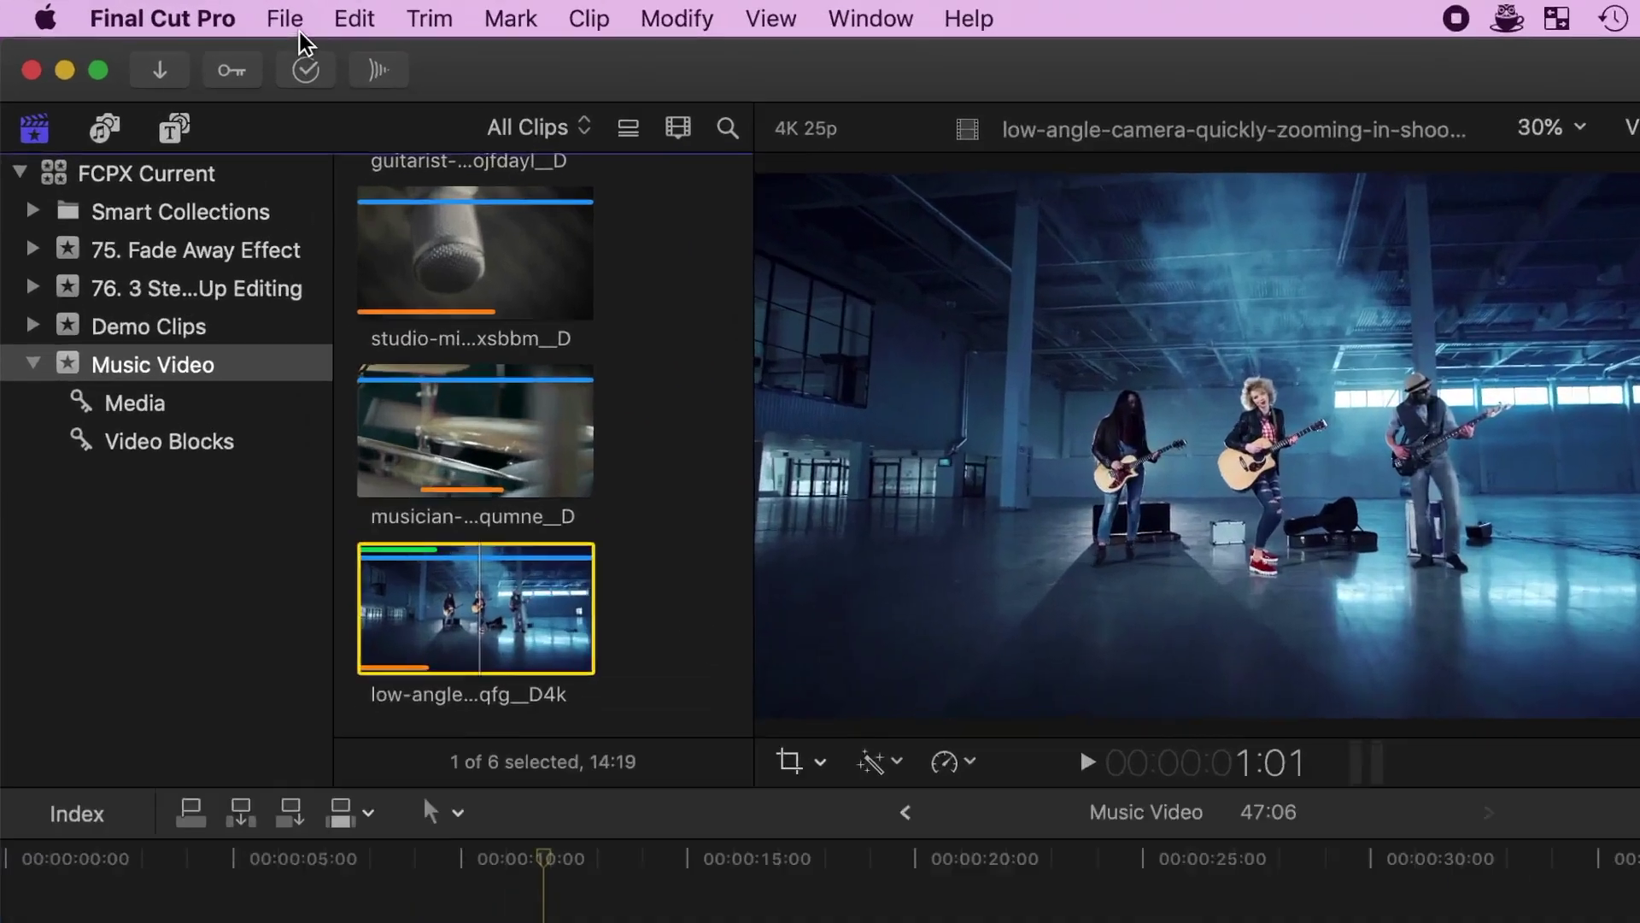
click(195, 13)
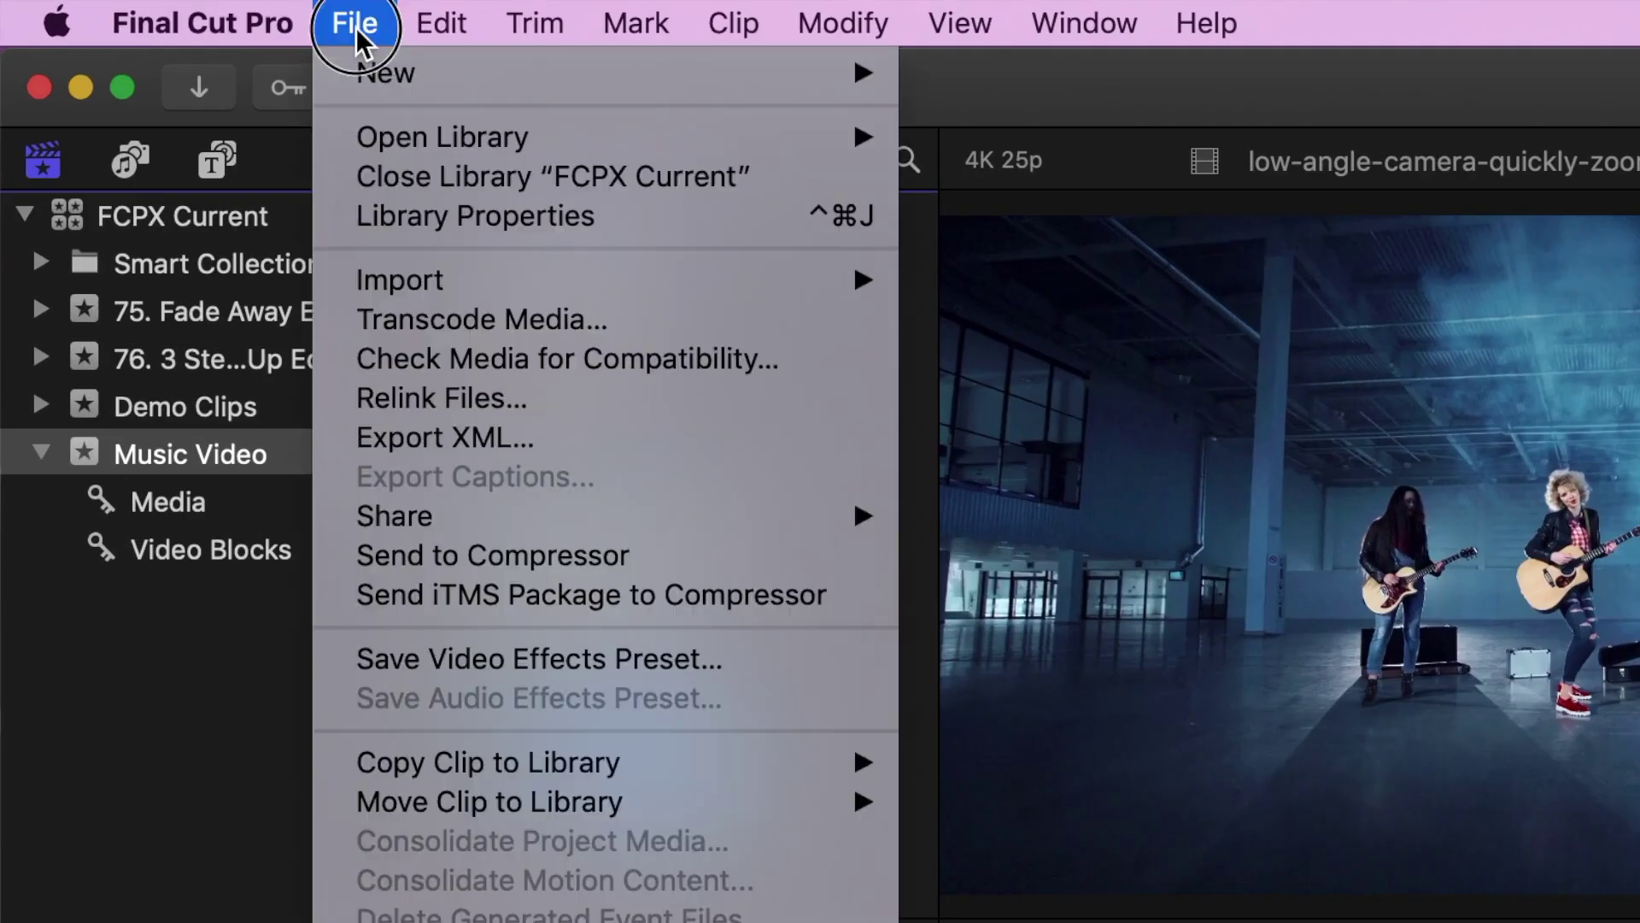
click(467, 316)
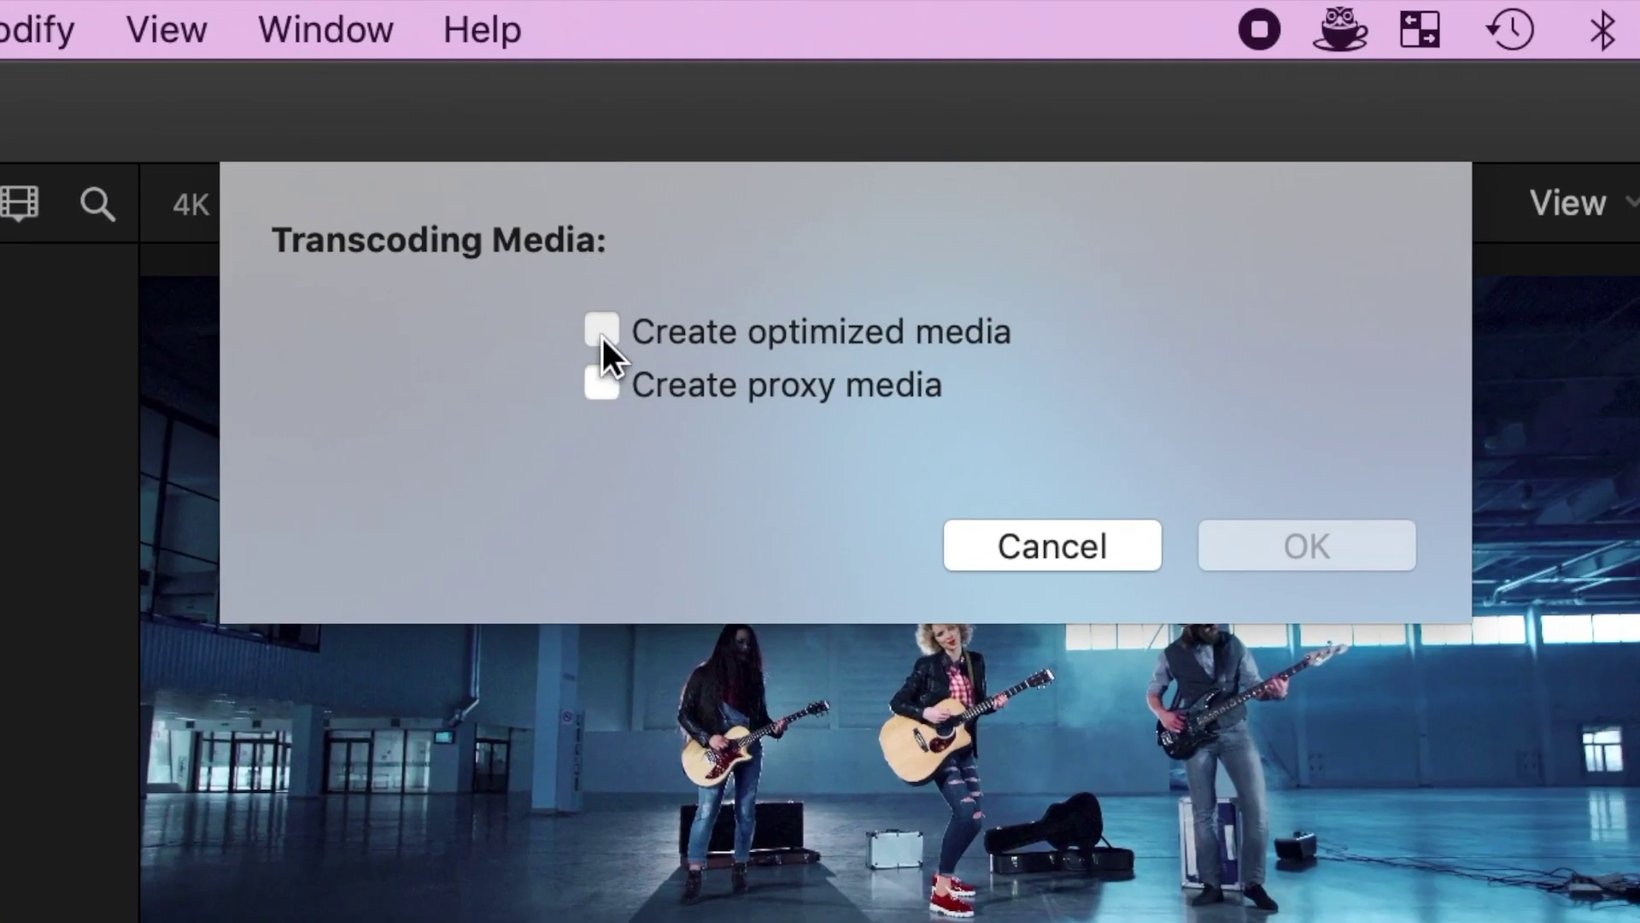
click(602, 333)
click(602, 333)
click(608, 387)
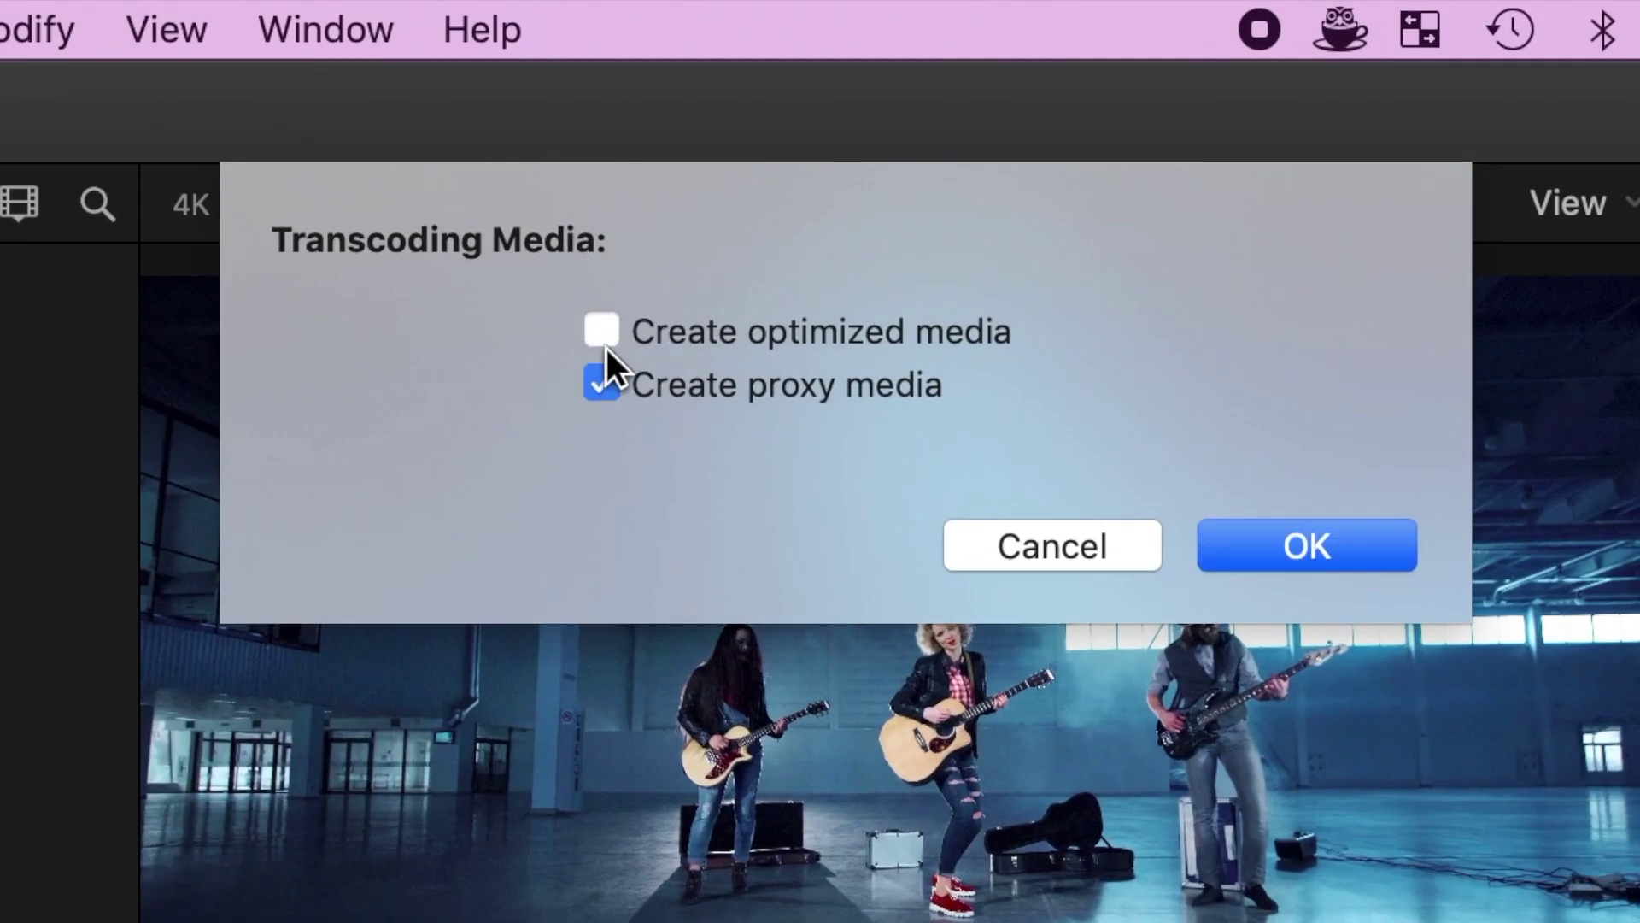
click(1305, 546)
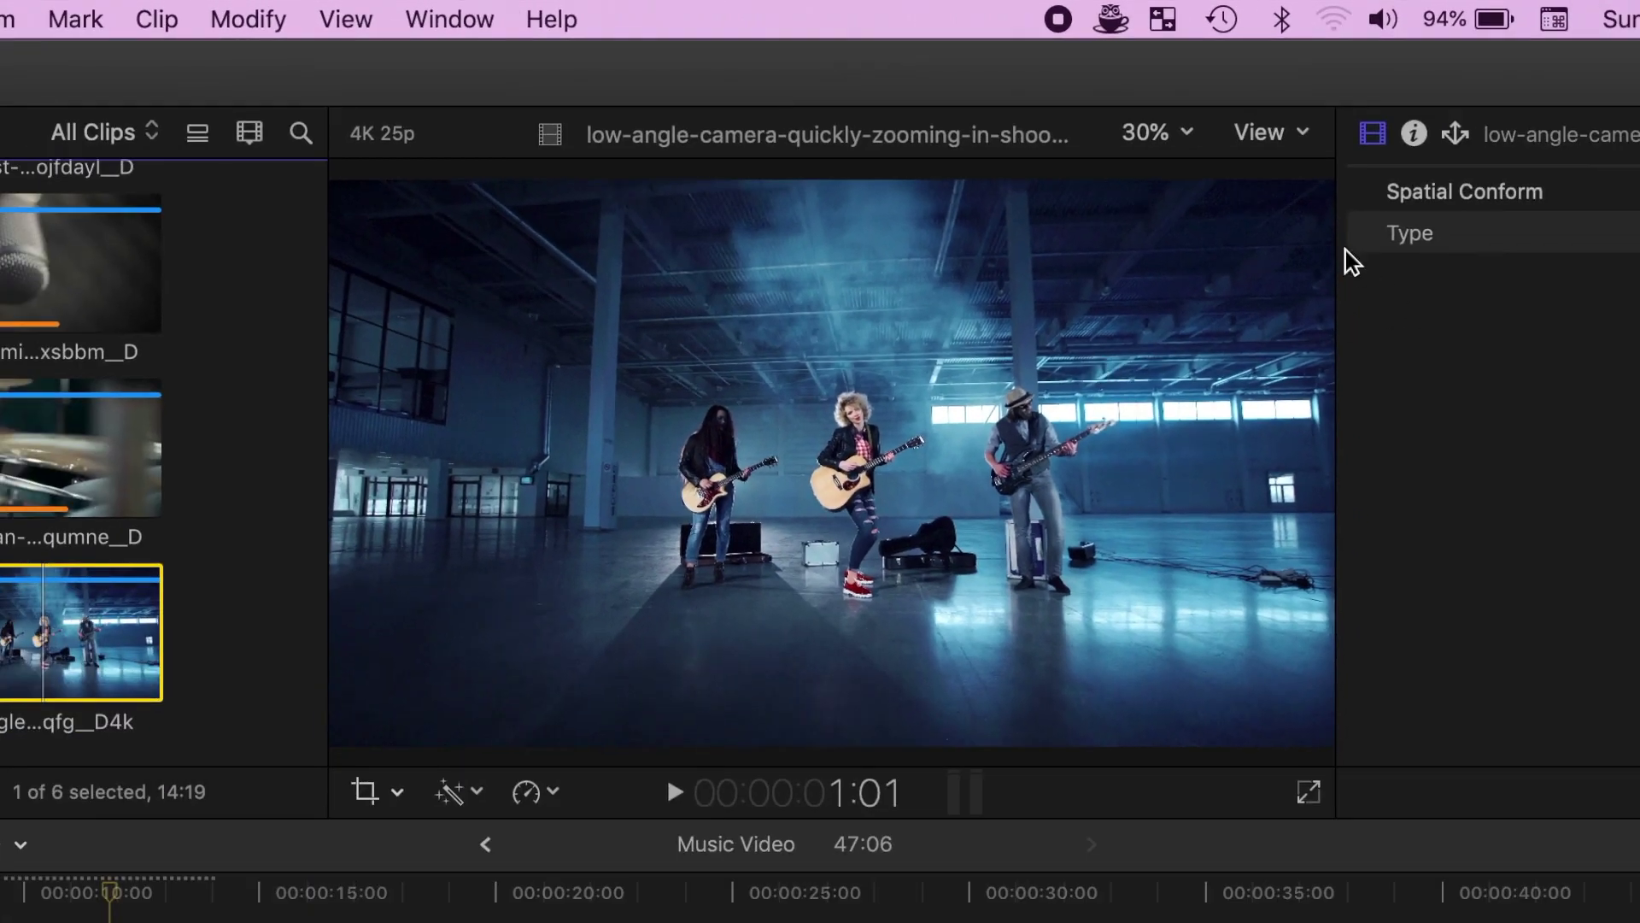
click(1305, 135)
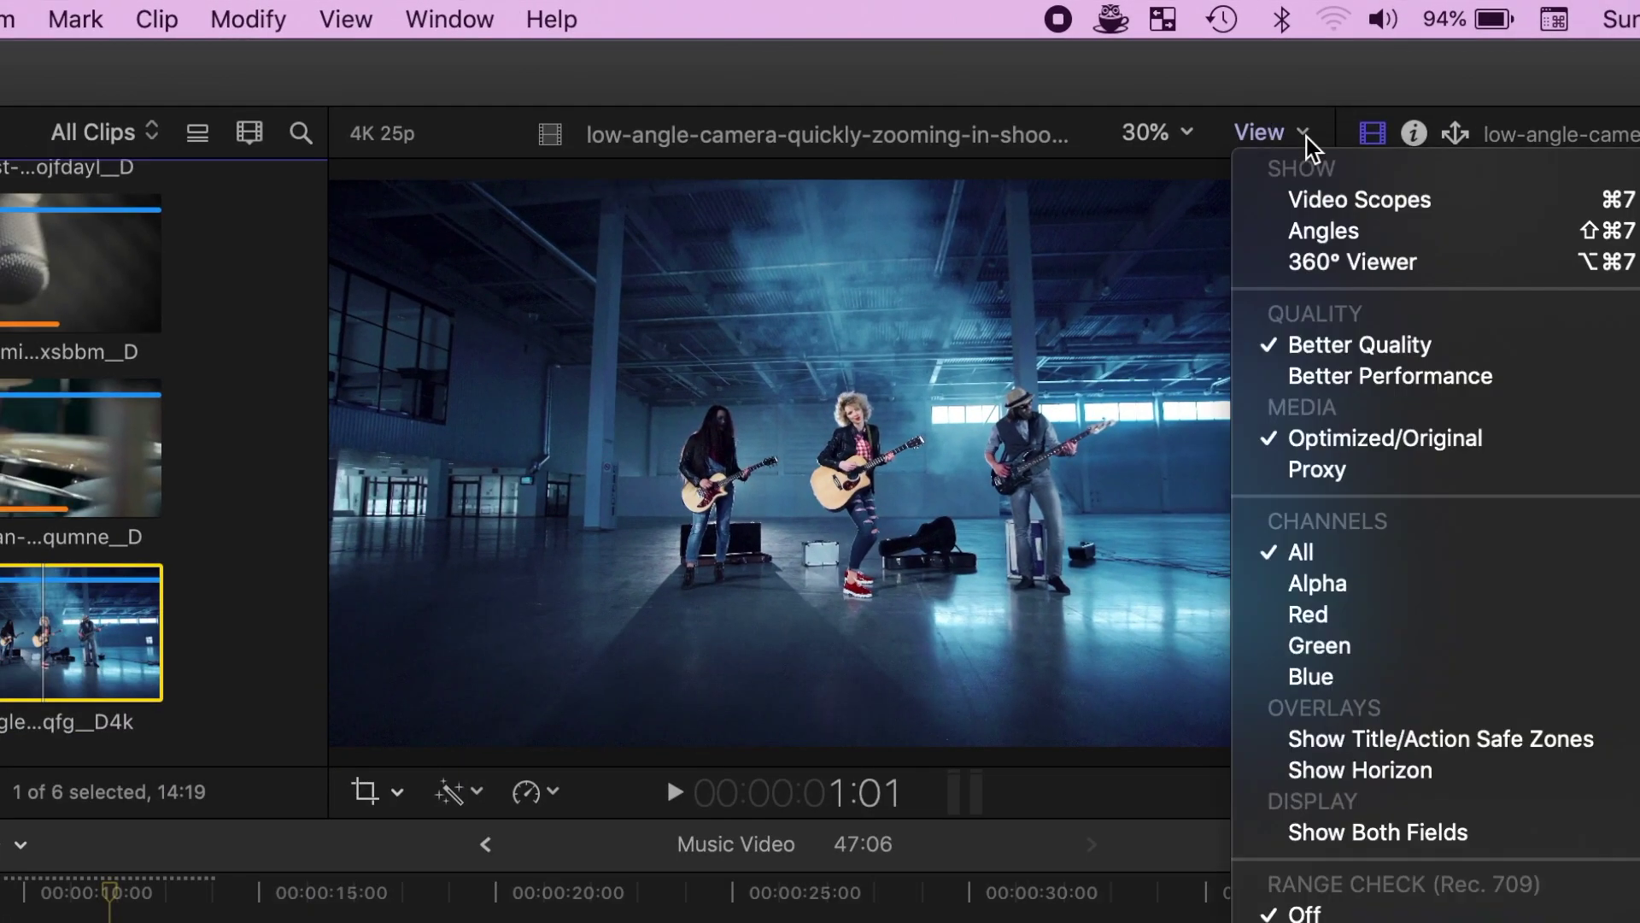
click(1354, 470)
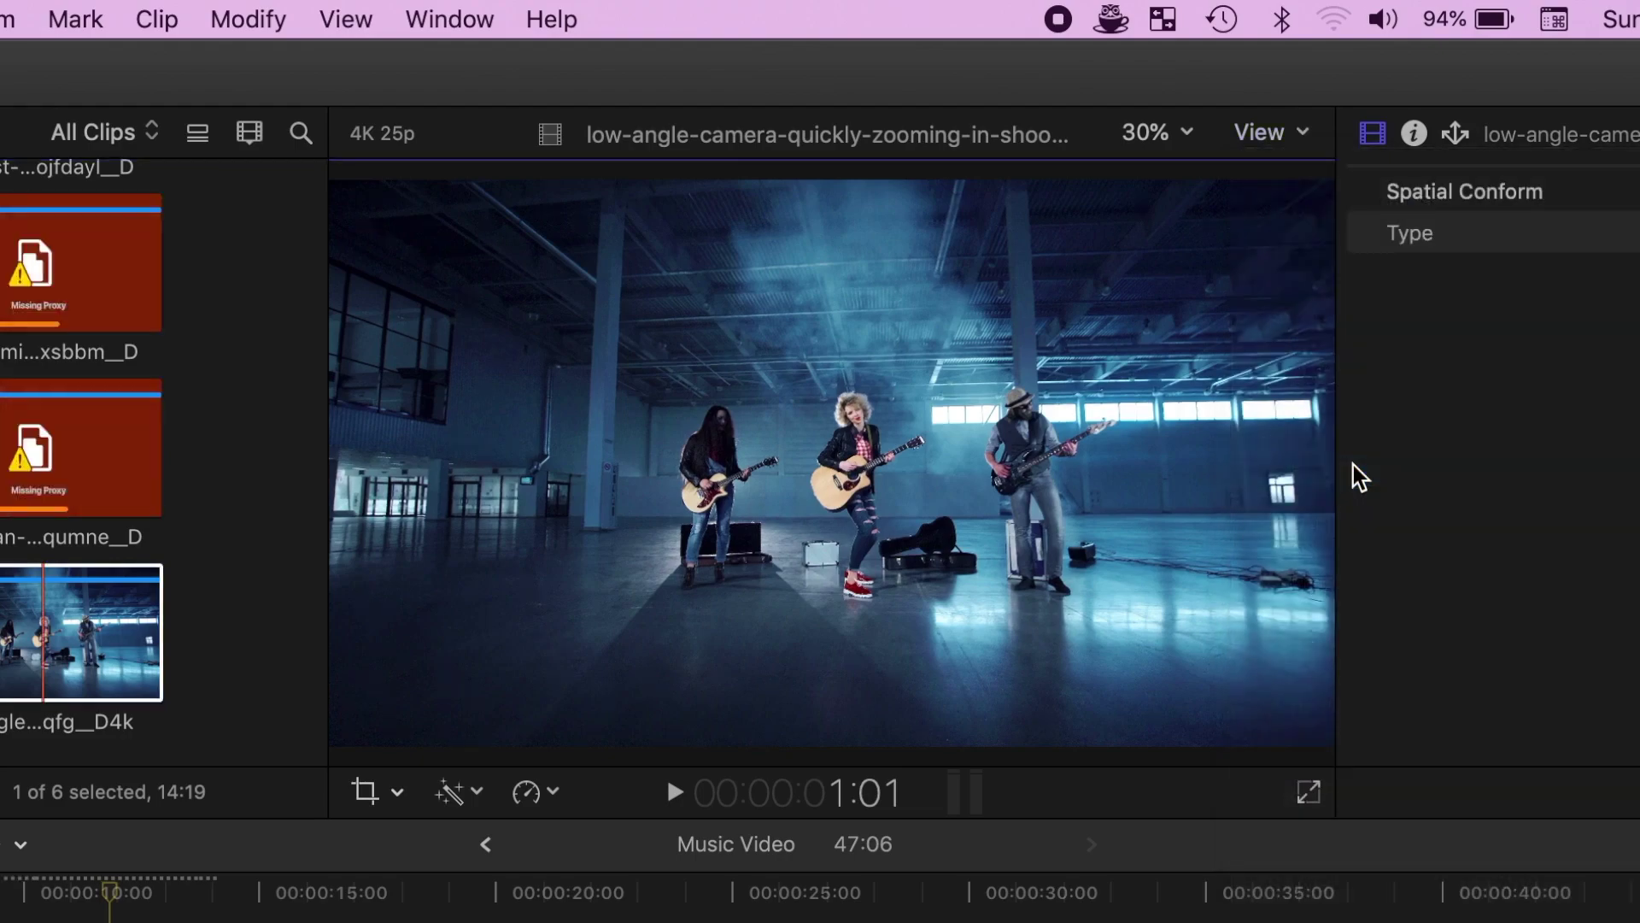